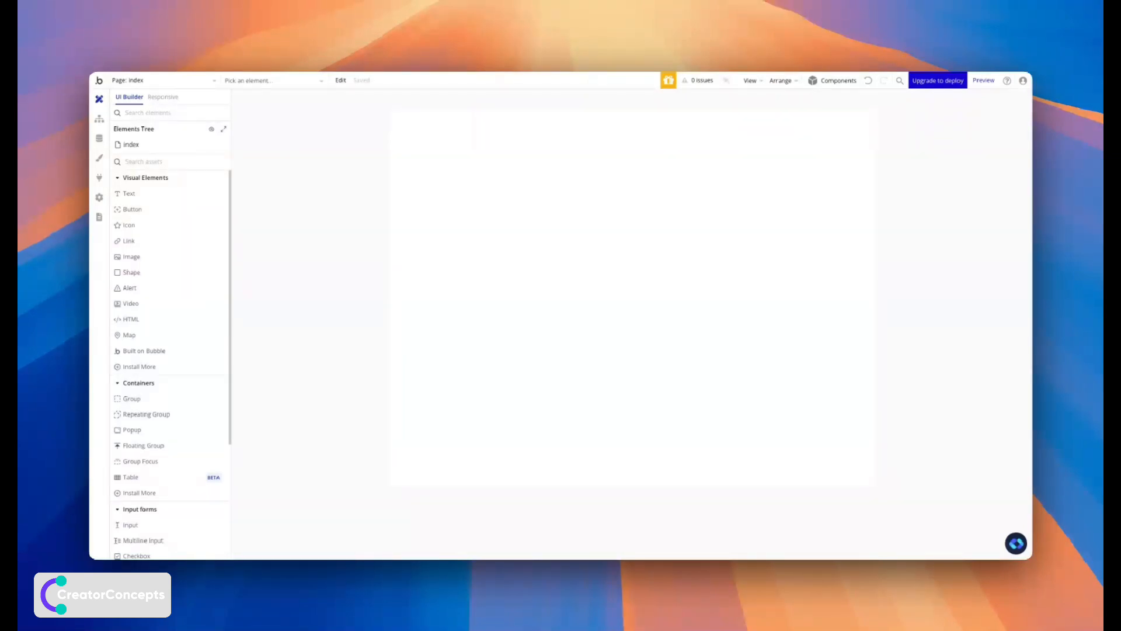
# Step: Create a new blank page named signup
pyautogui.click(217, 85)
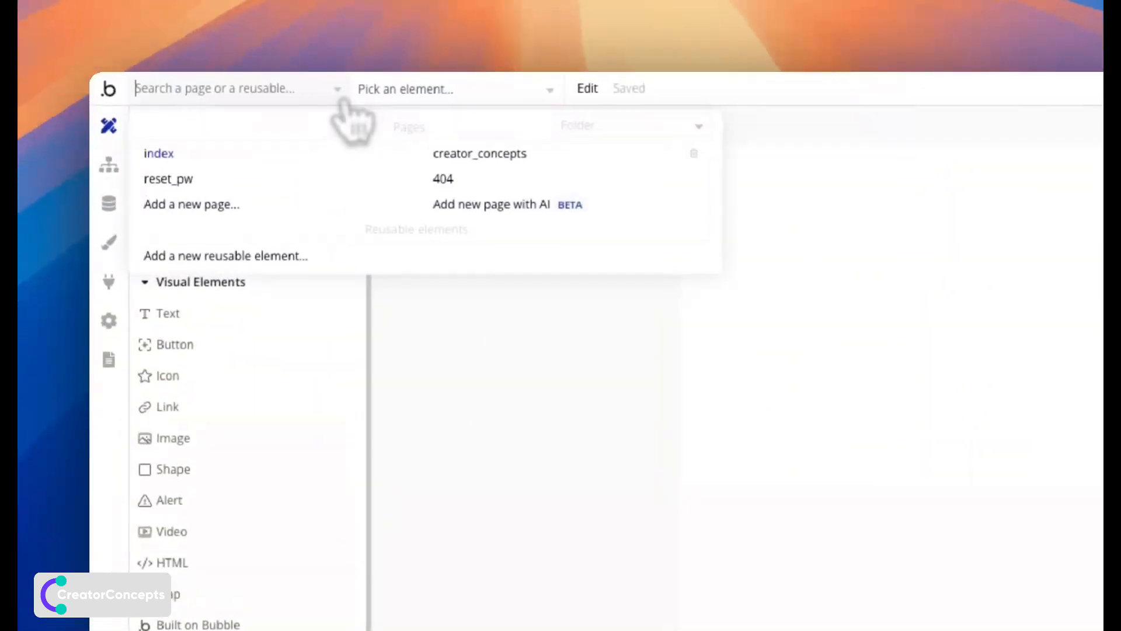
pyautogui.click(279, 205)
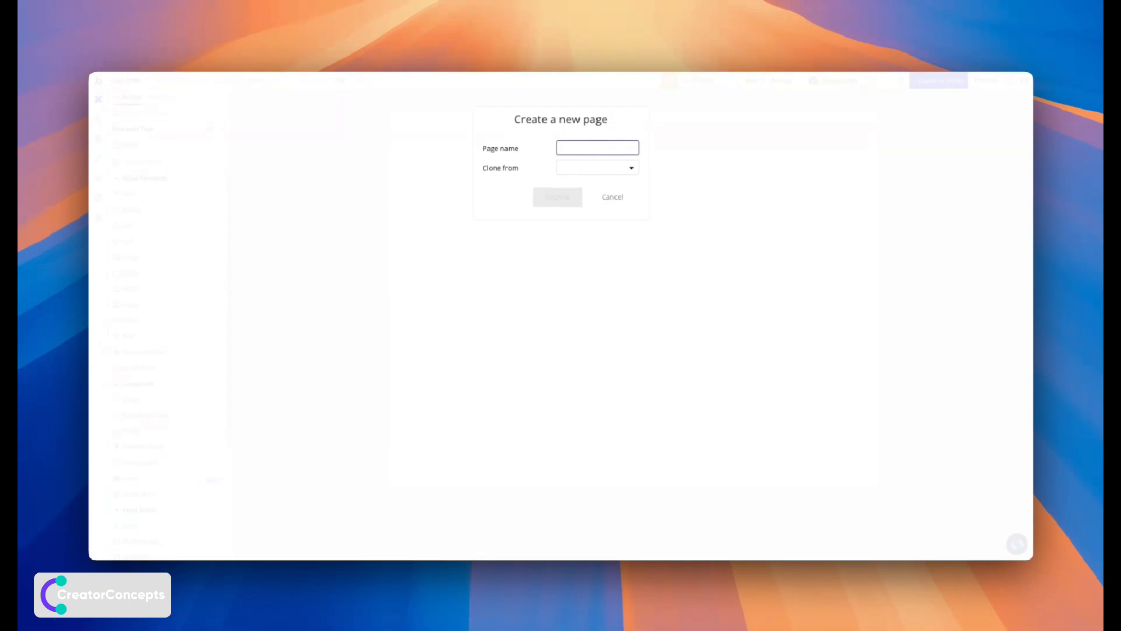
pyautogui.write('signup')
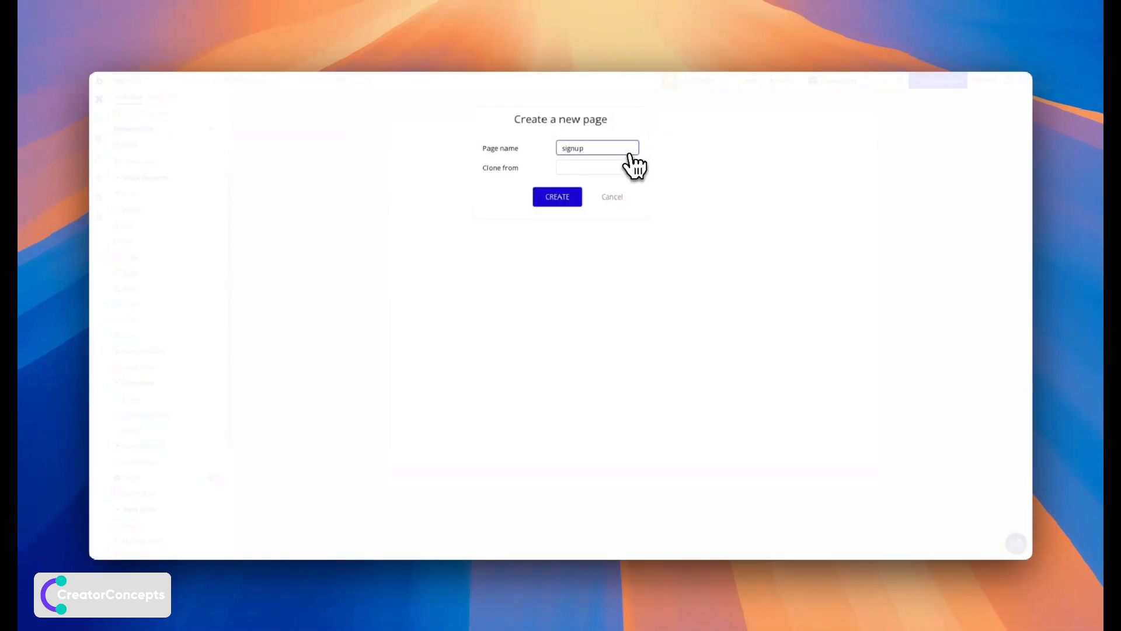
pyautogui.click(564, 197)
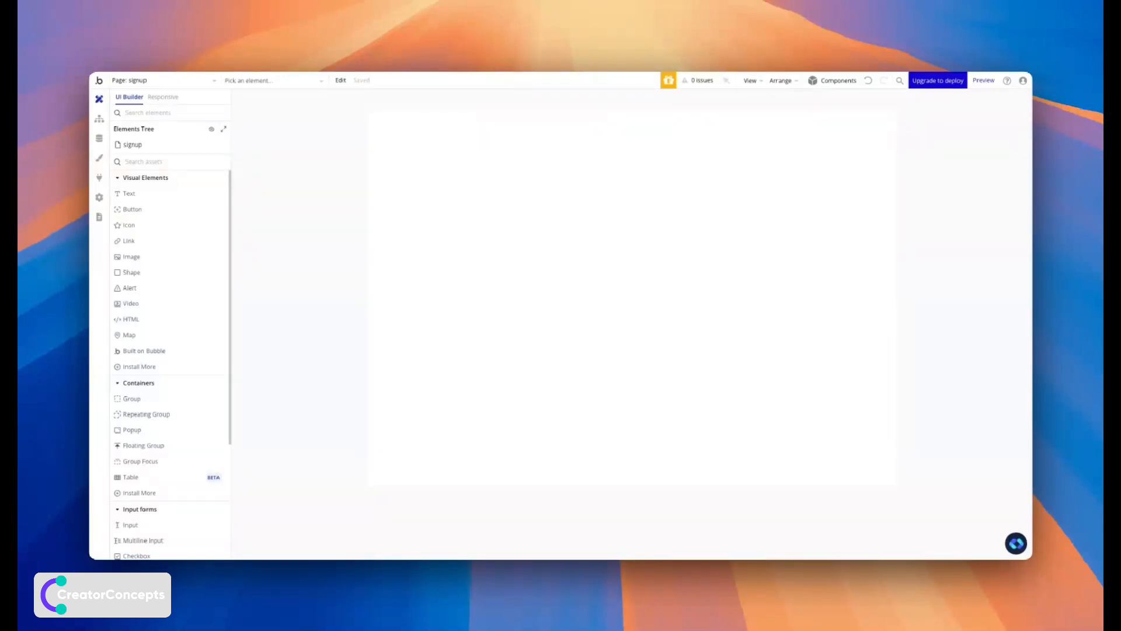
# Step: Set the container layout of the signup page to Column
pyautogui.click(187, 146)
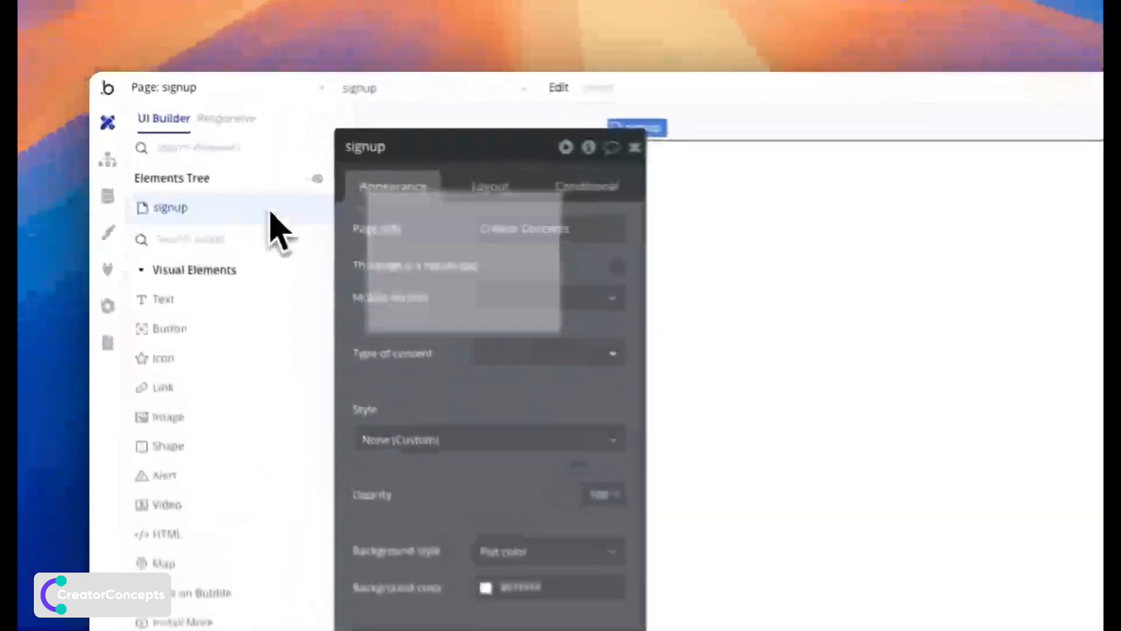
pyautogui.moveTo(441, 247); pyautogui.dragTo(823, 274)
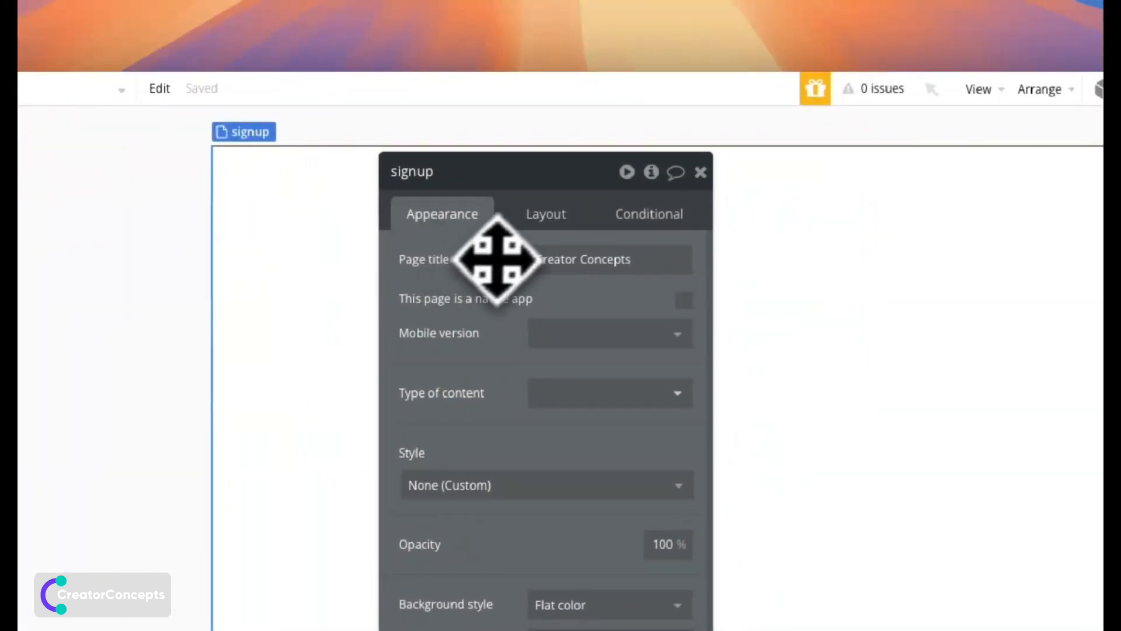
pyautogui.click(545, 217)
pyautogui.click(563, 260)
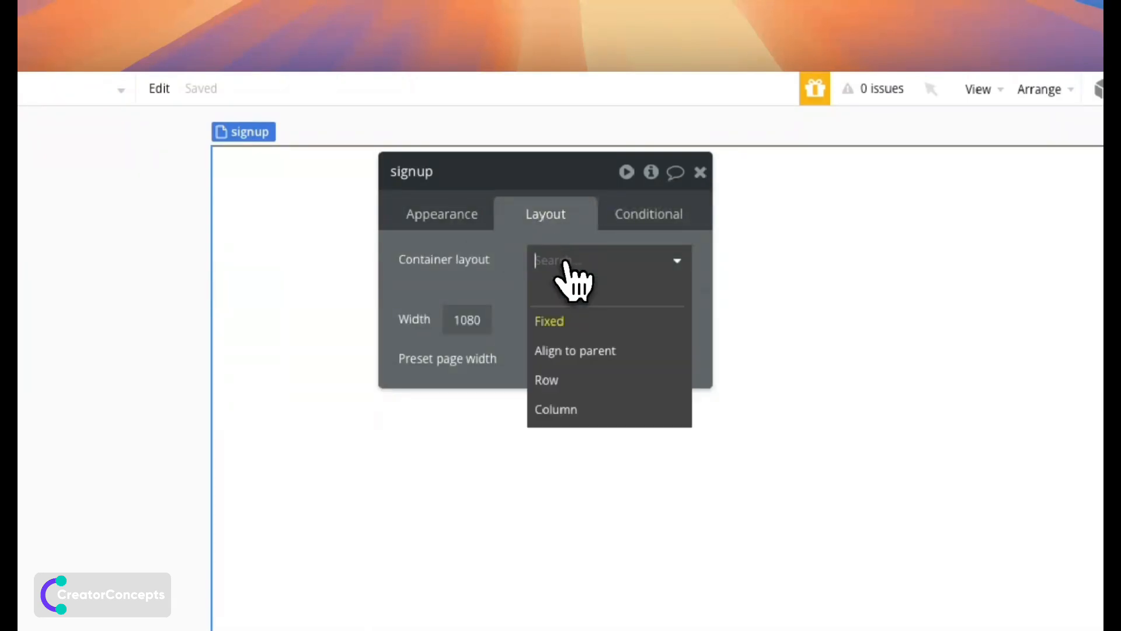
pyautogui.click(586, 408)
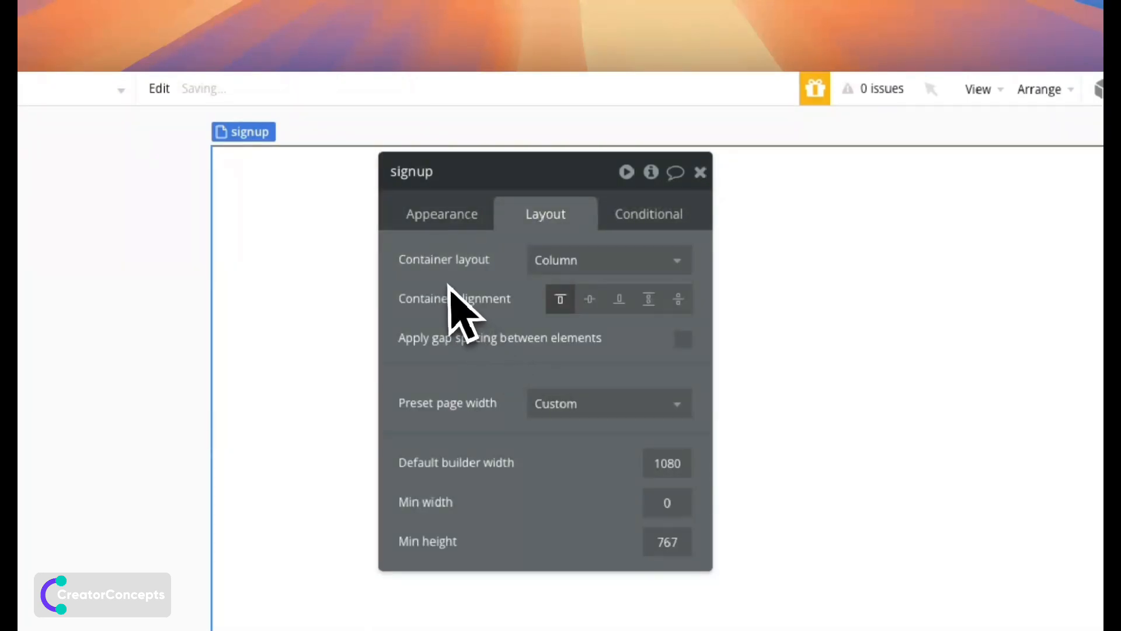
pyautogui.moveTo(451, 287); pyautogui.dragTo(954, 403)
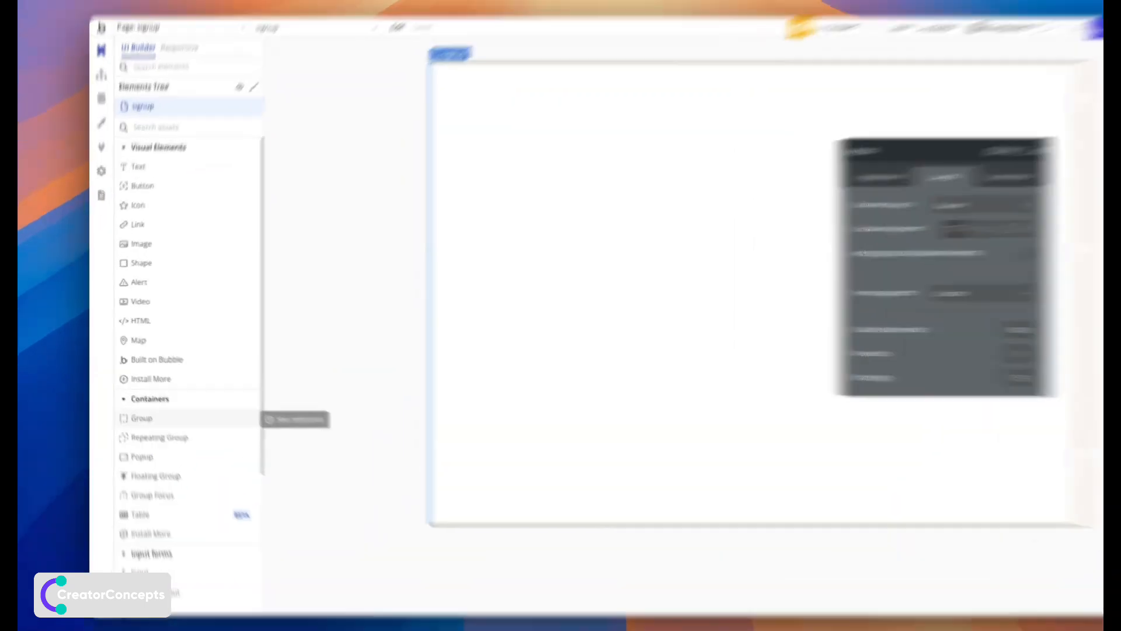
# Step: Add a group to the signup page and set its container layout to Row
pyautogui.click(131, 398)
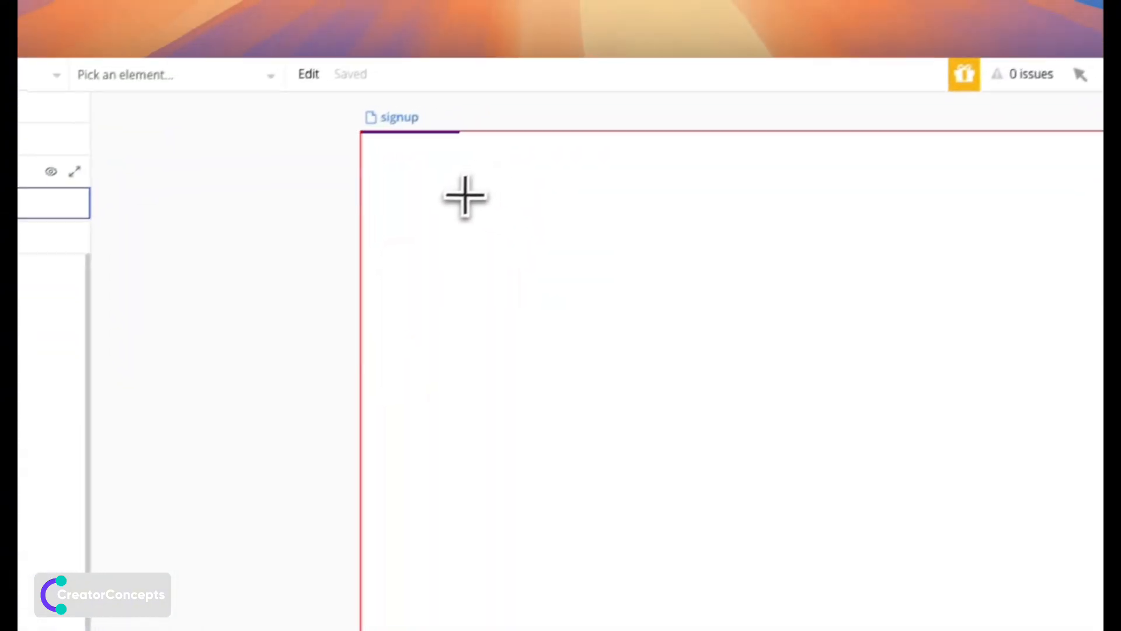
pyautogui.click(465, 197)
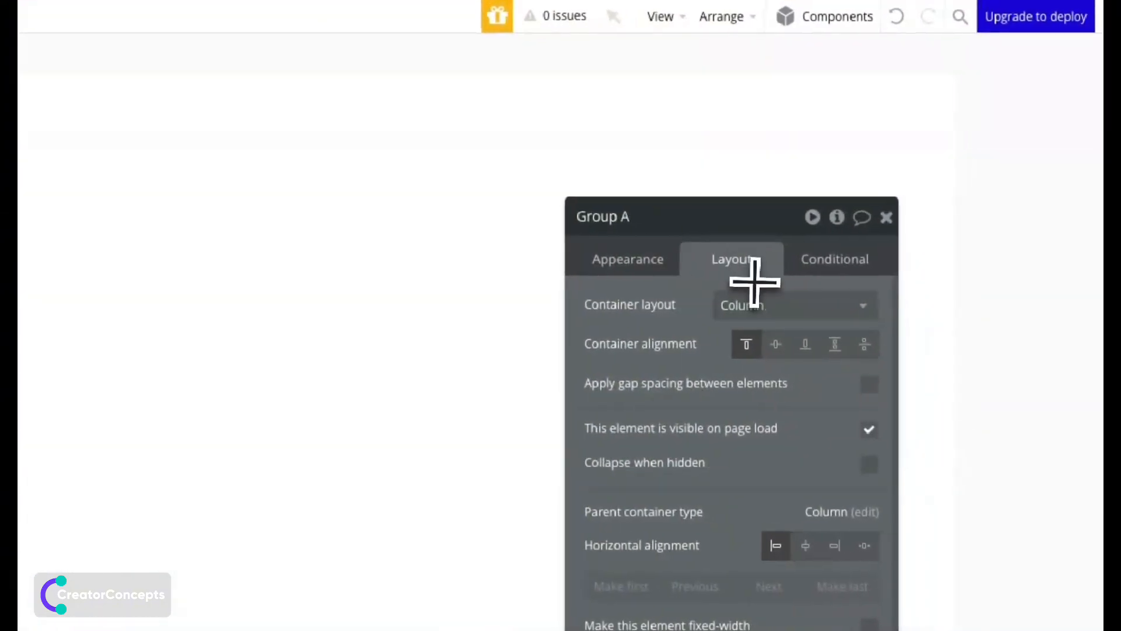
pyautogui.click(756, 305)
pyautogui.click(749, 424)
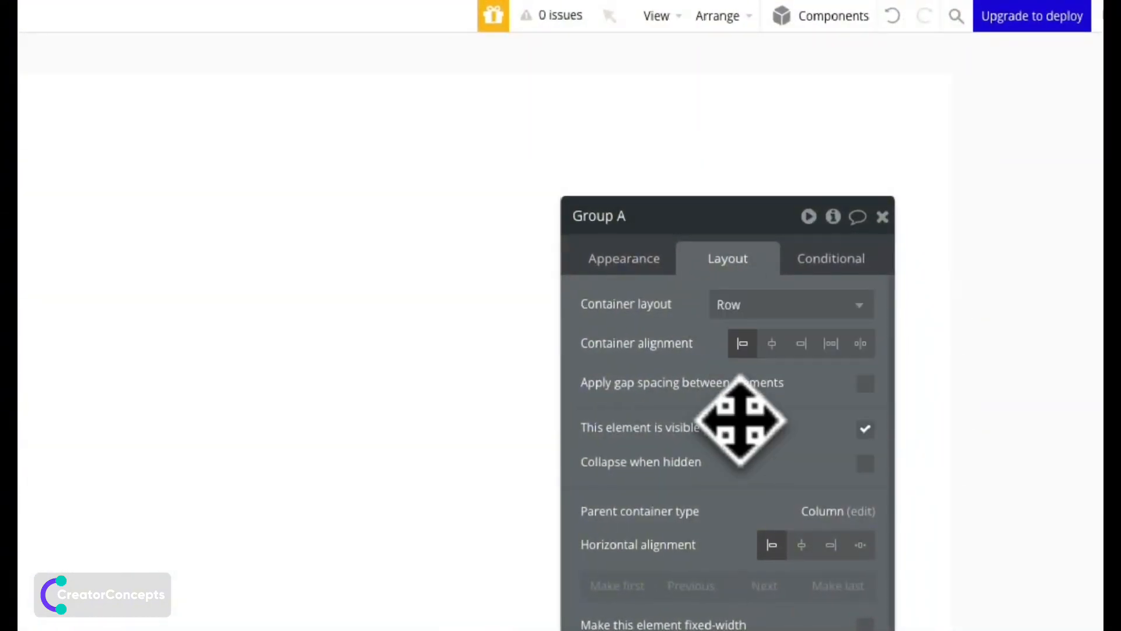
pyautogui.moveTo(654, 368); pyautogui.dragTo(646, 221)
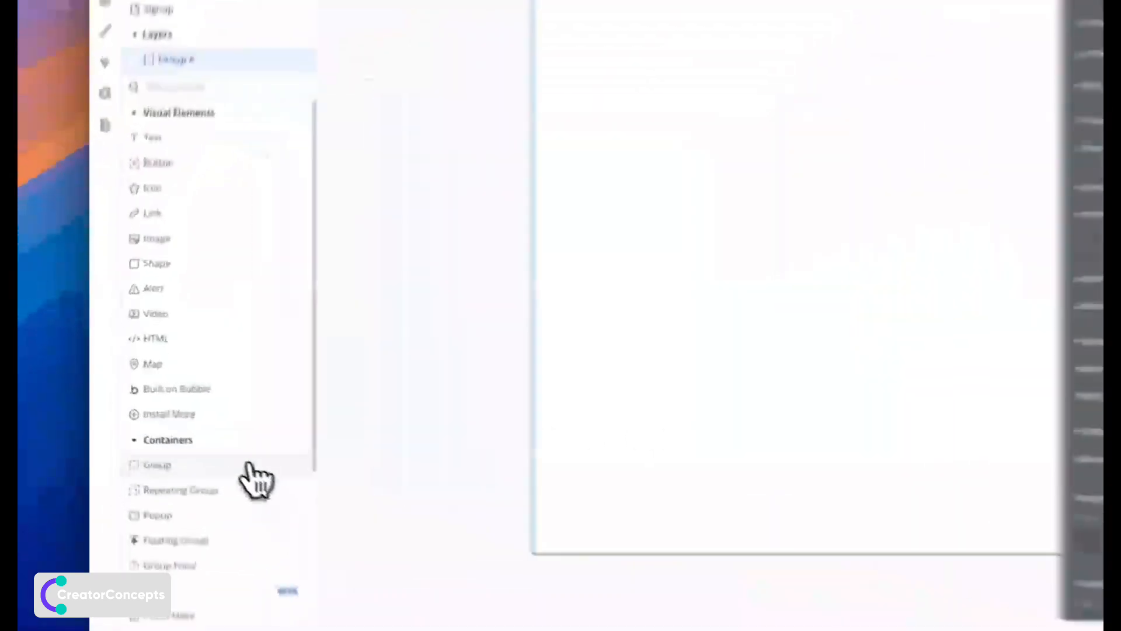
# Step: Place two new groups side by side inside Group A
pyautogui.click(204, 431)
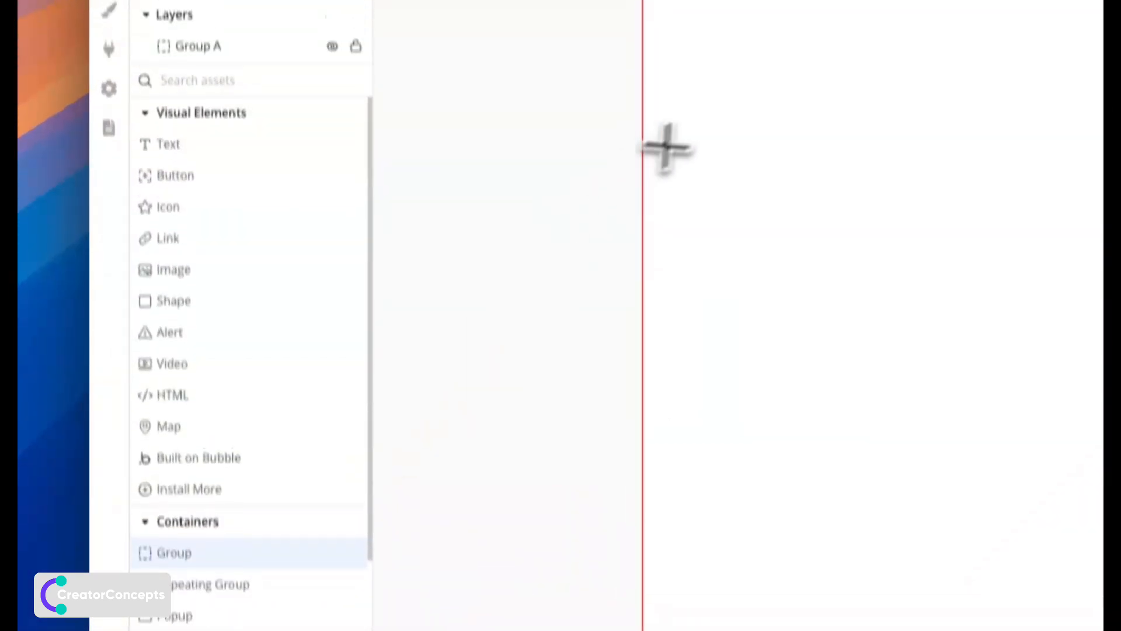
pyautogui.click(714, 146)
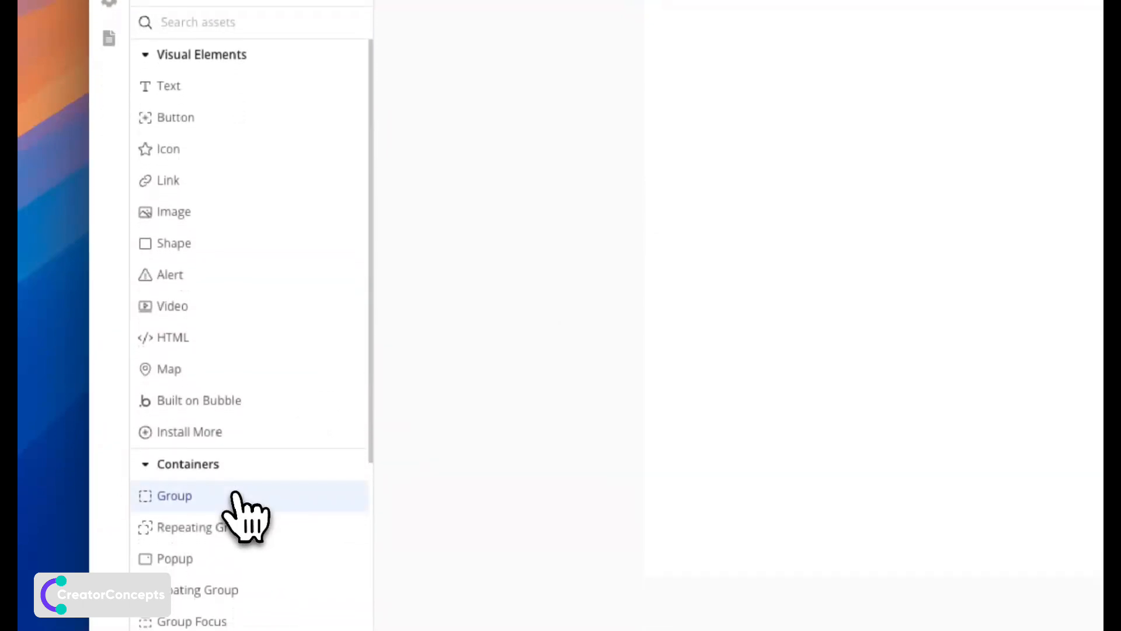
pyautogui.click(235, 495)
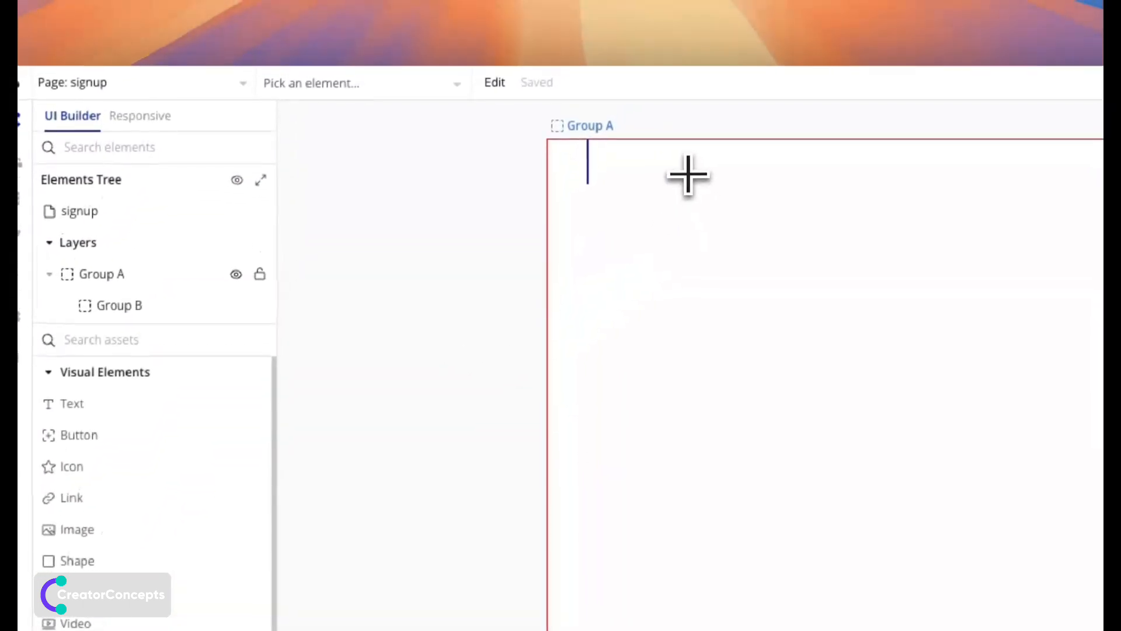
pyautogui.click(688, 174)
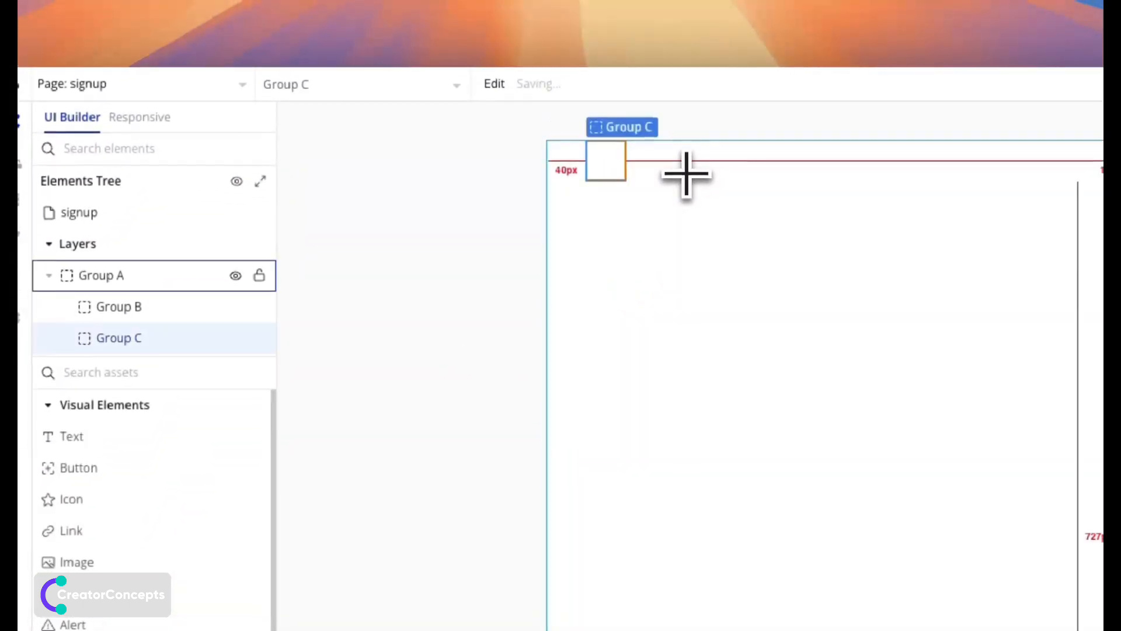
# Step: Turn off Fit width to content for Group B and Group C
pyautogui.click(578, 172)
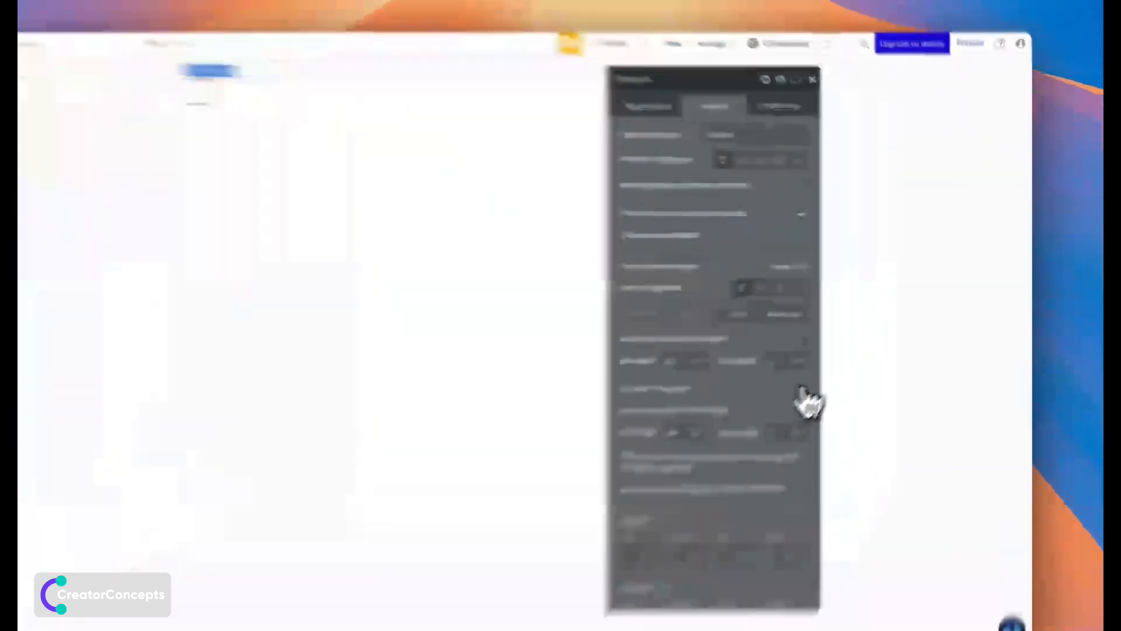
pyautogui.click(852, 92)
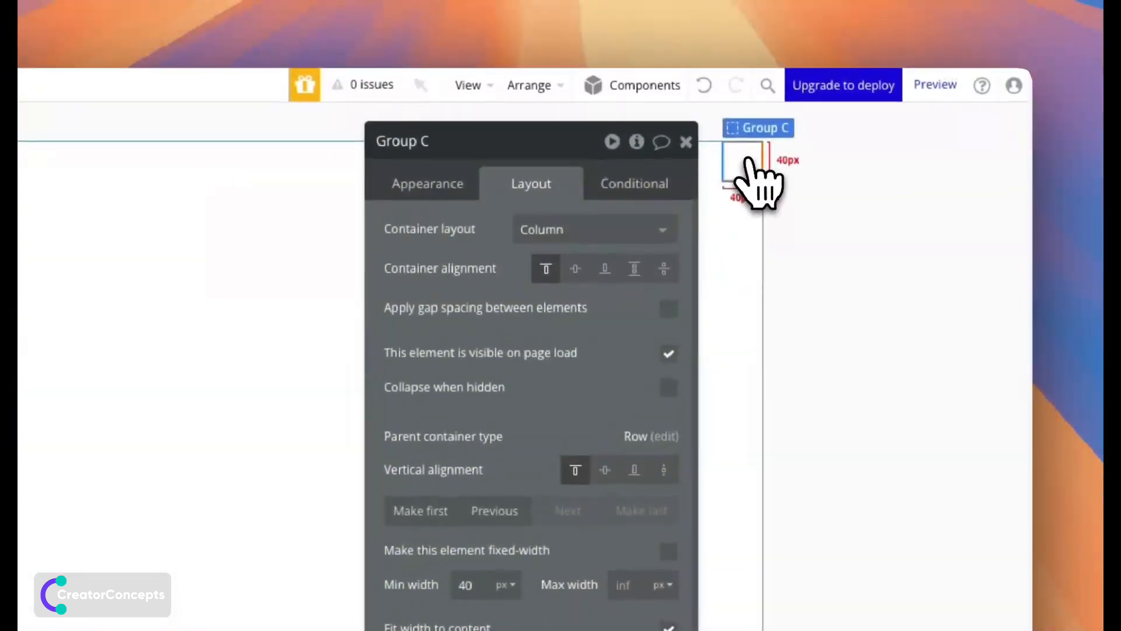
pyautogui.click(668, 627)
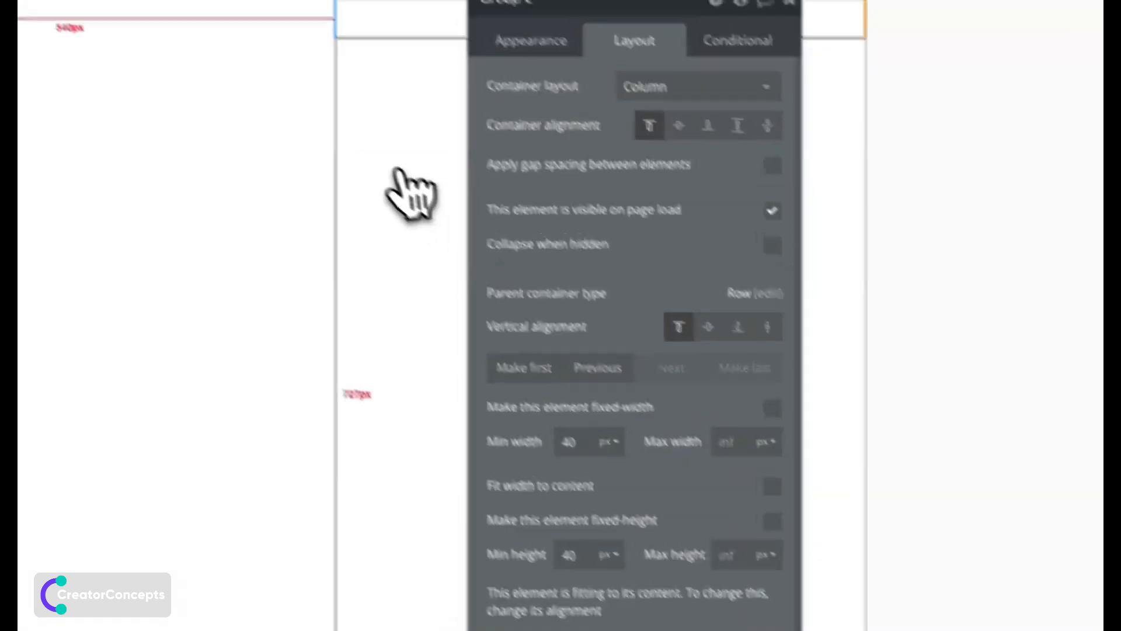
# Step: Set the vertical alignment of both Group B and Group C to stretch
pyautogui.click(239, 28)
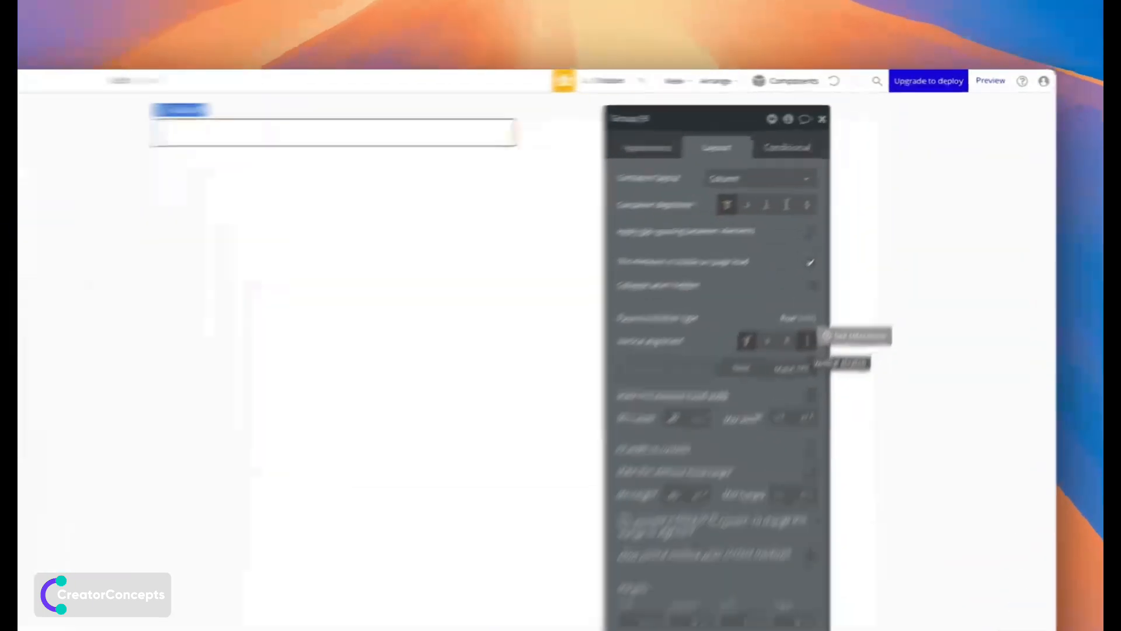
pyautogui.click(848, 273)
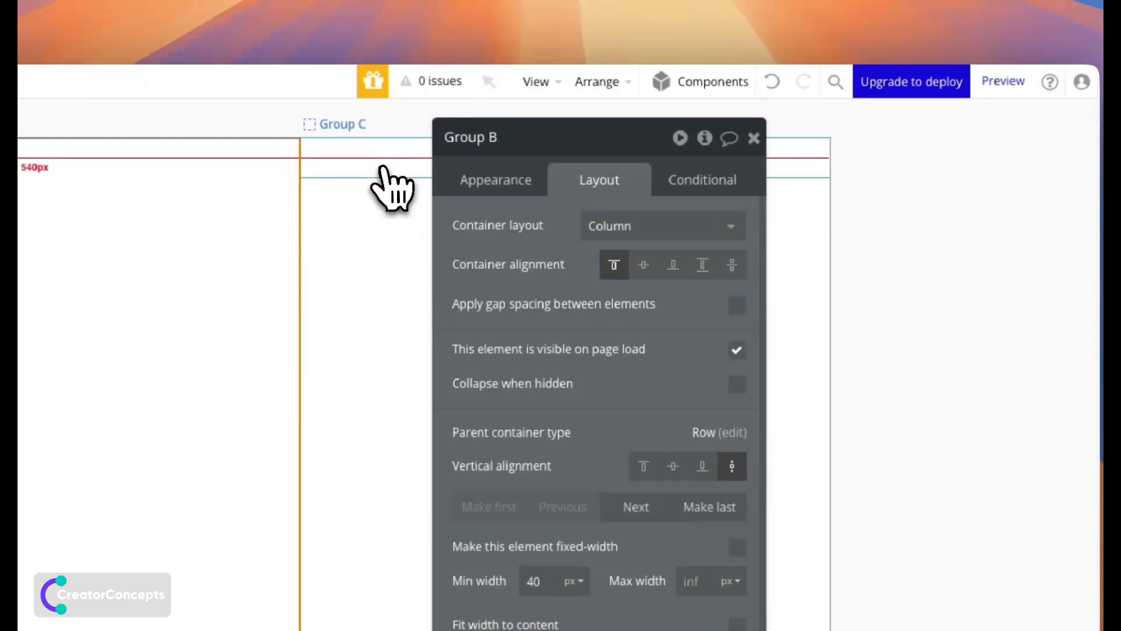
pyautogui.click(384, 170)
pyautogui.click(730, 465)
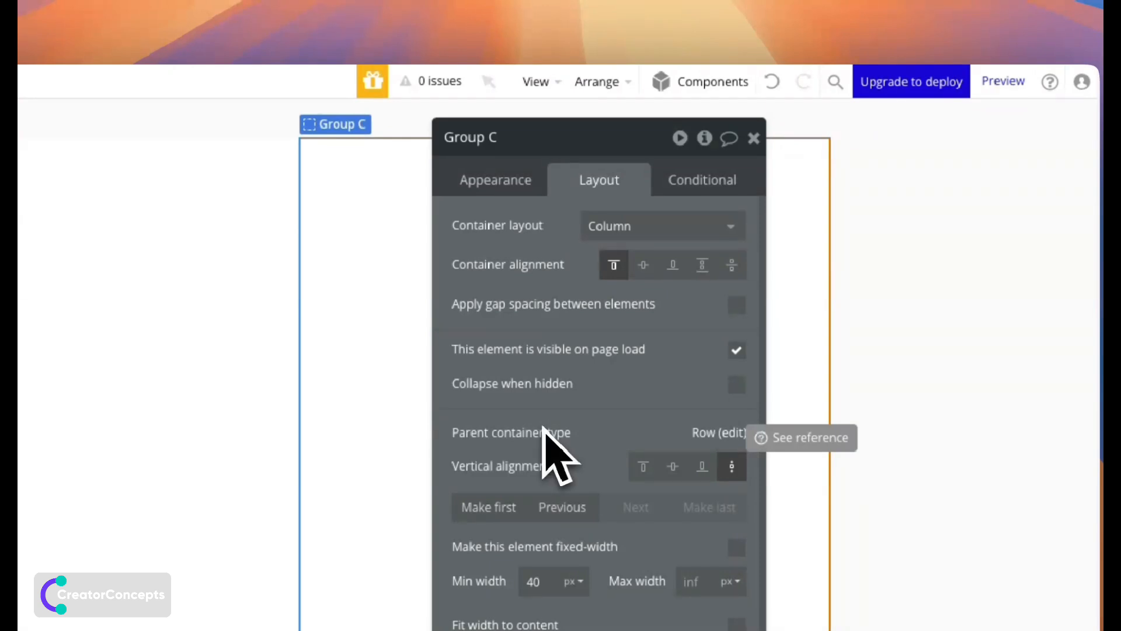
pyautogui.moveTo(513, 418); pyautogui.dragTo(429, 453)
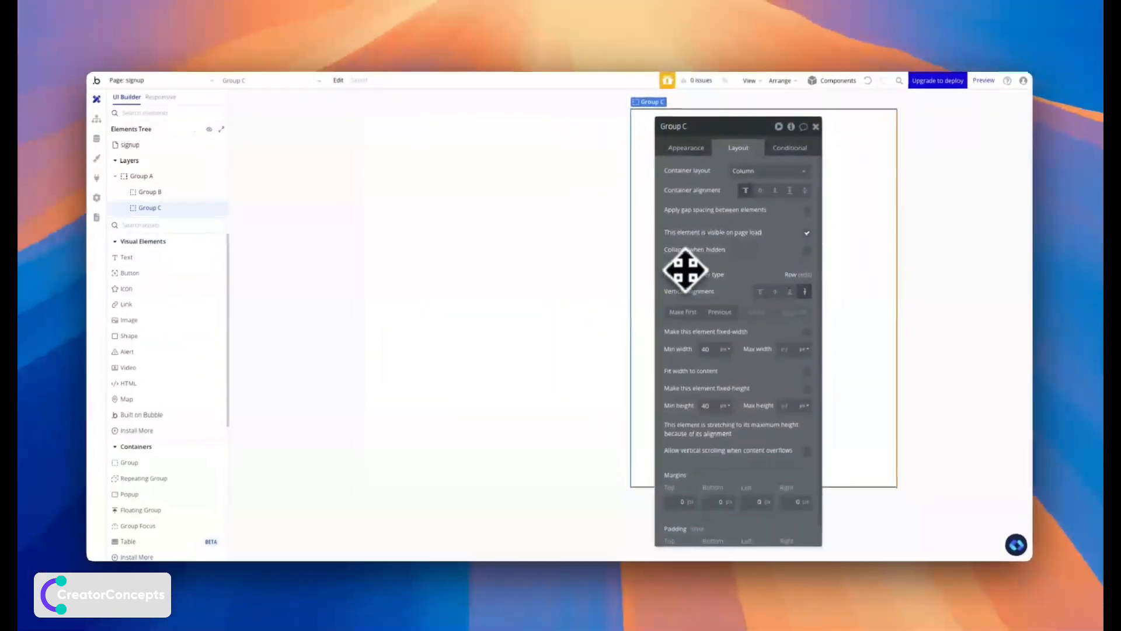
# Step: Give Group B a flat color background using the dark navy color variable
pyautogui.click(578, 279)
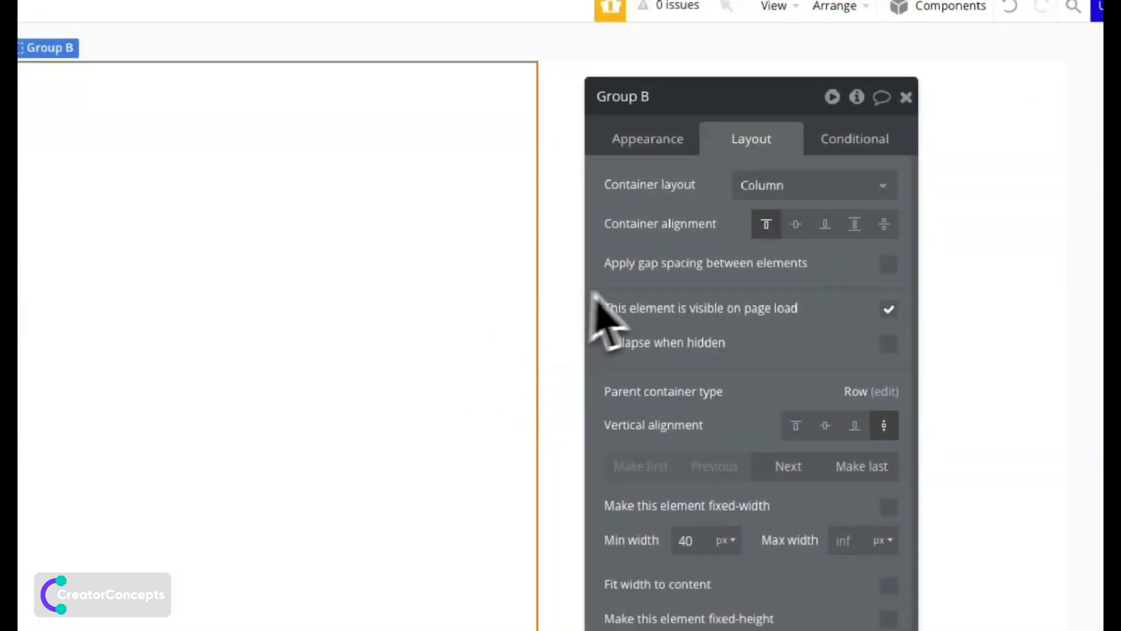
pyautogui.click(643, 158)
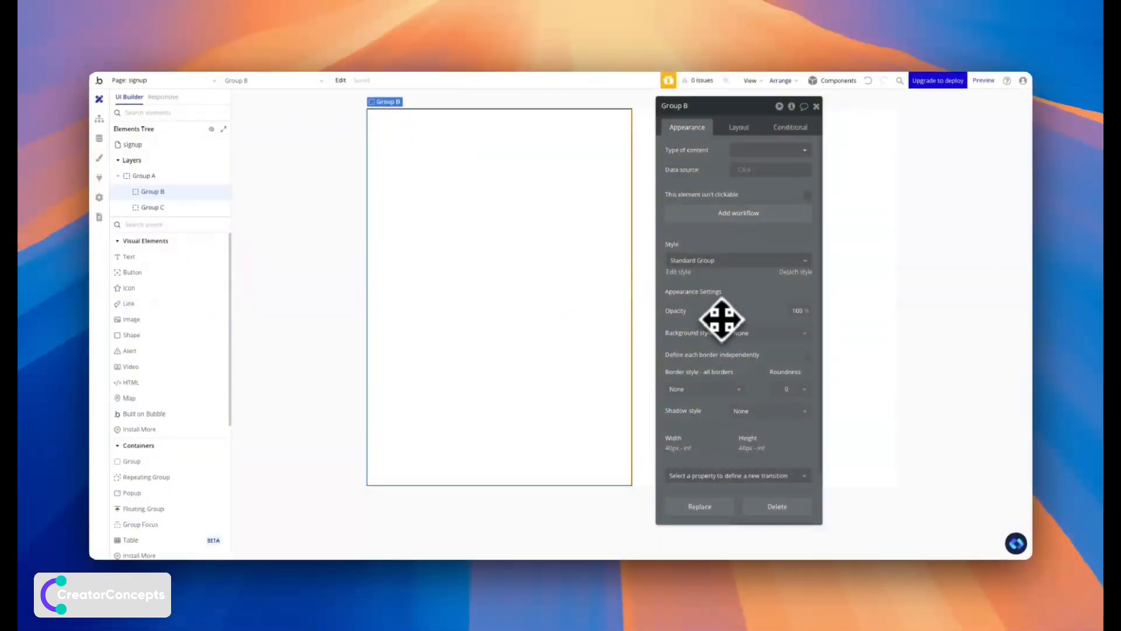
pyautogui.click(805, 333)
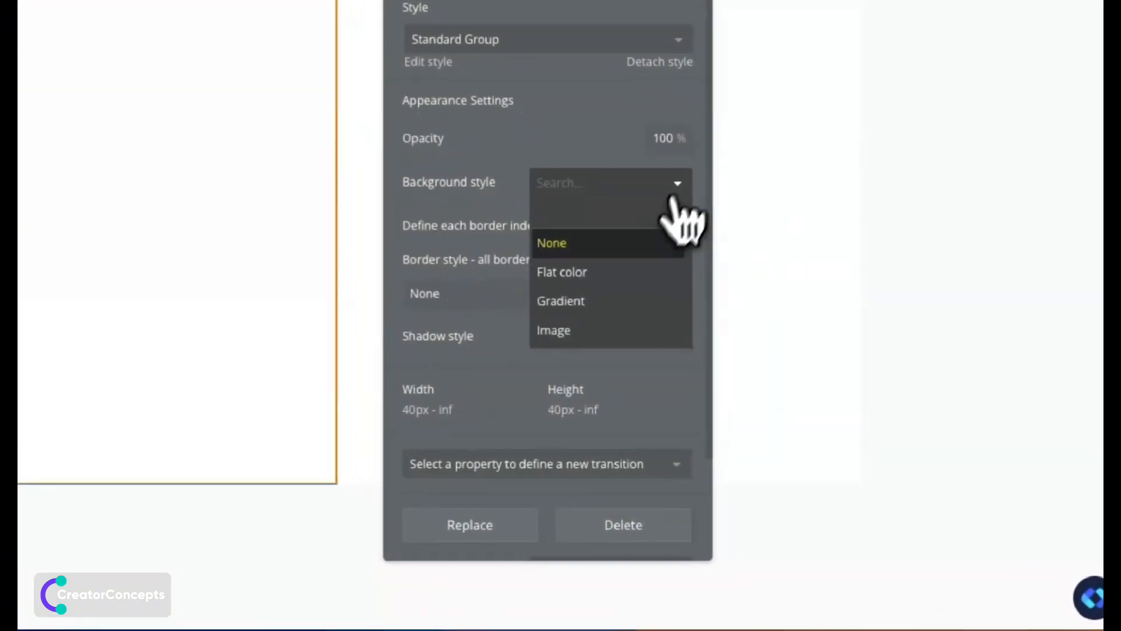
pyautogui.click(608, 297)
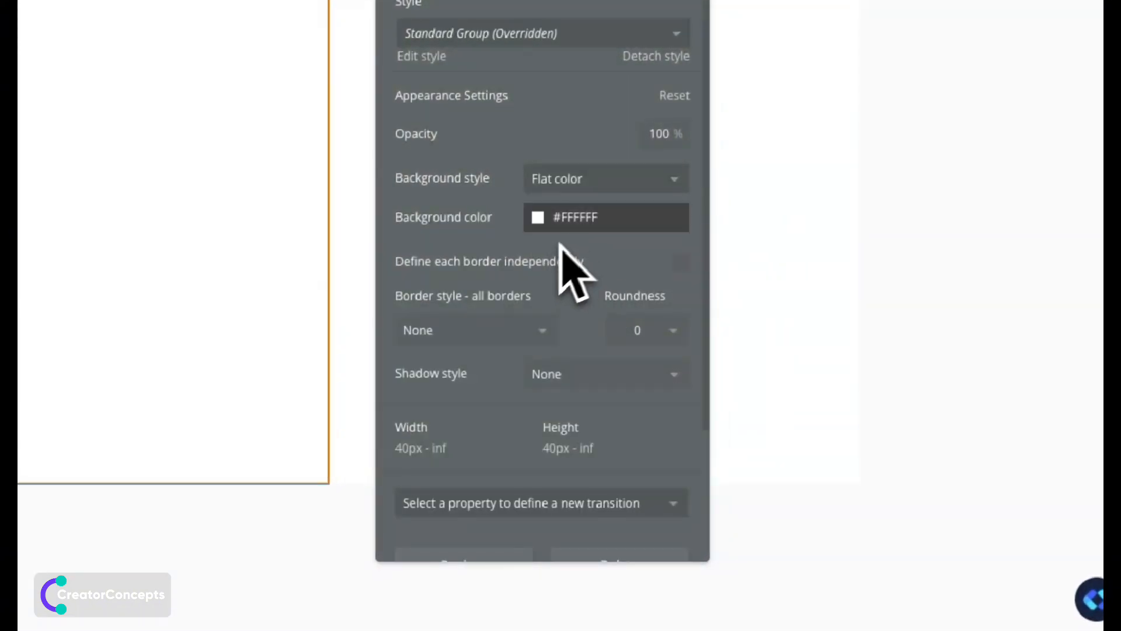
pyautogui.click(575, 222)
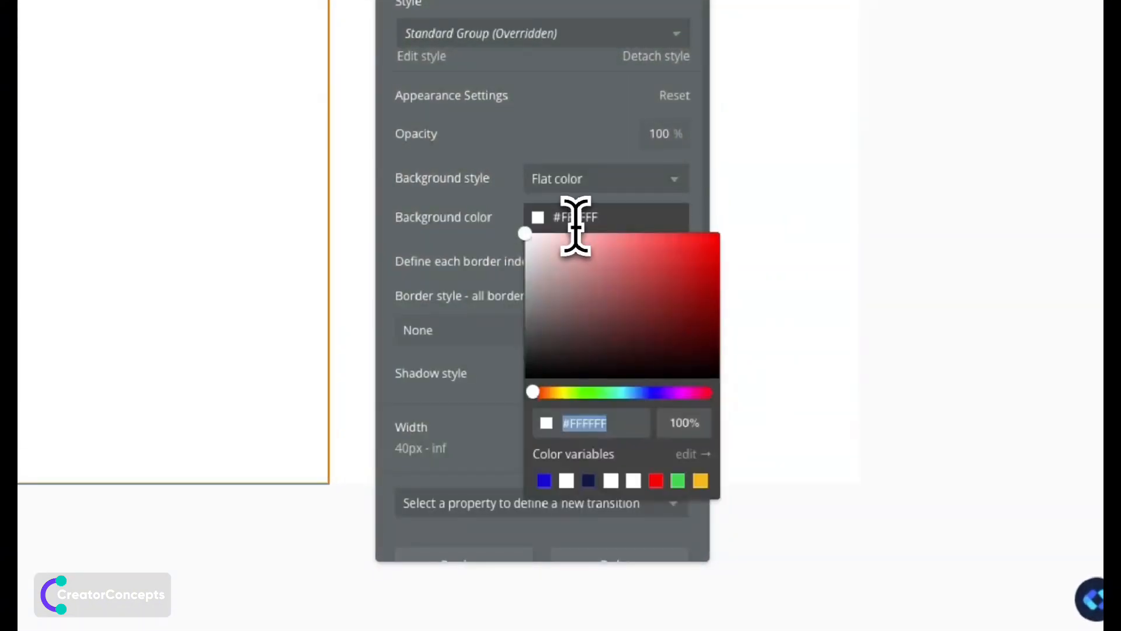
pyautogui.click(588, 482)
pyautogui.click(468, 188)
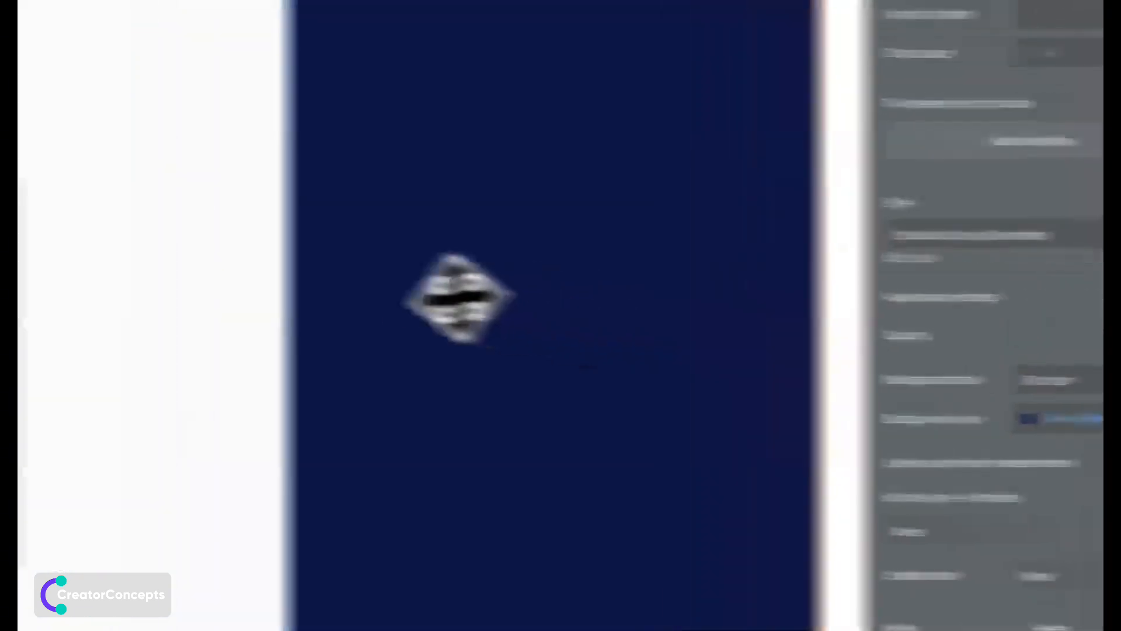
# Step: Add an image element inside Group B and upload the Creator Concepts.svg logo as its static image
pyautogui.click(296, 400)
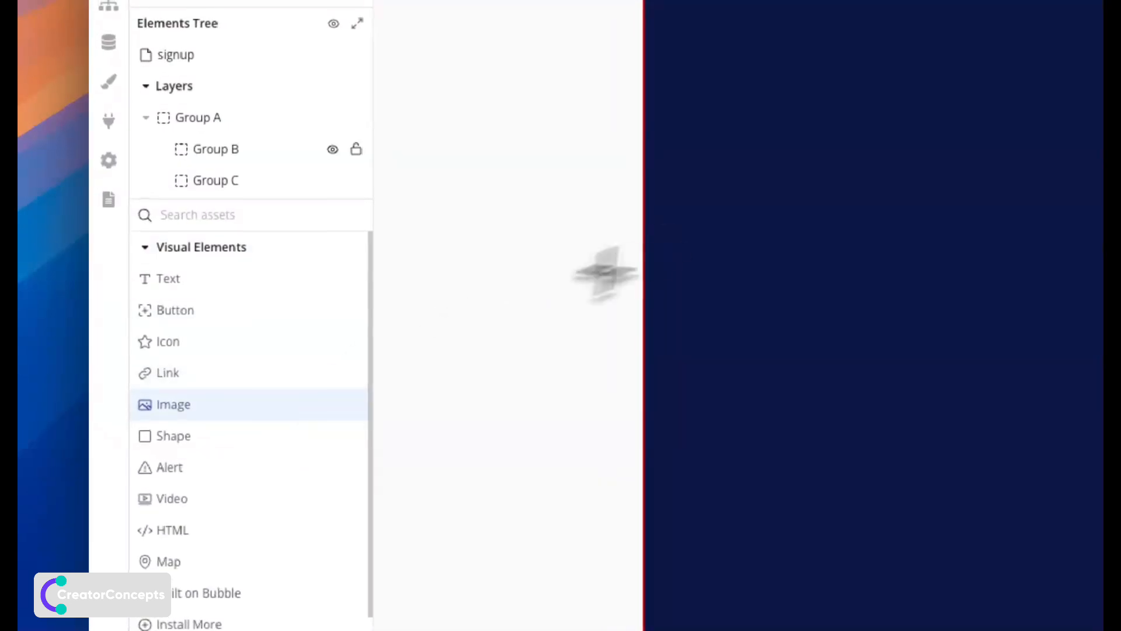
pyautogui.click(763, 225)
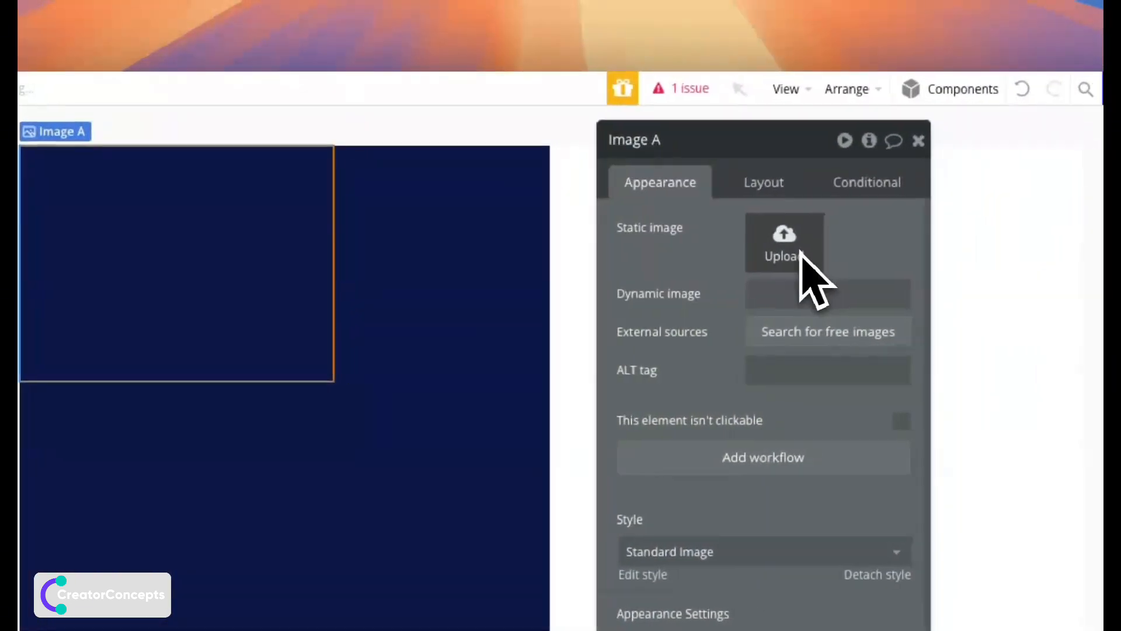
pyautogui.click(801, 254)
pyautogui.click(327, 402)
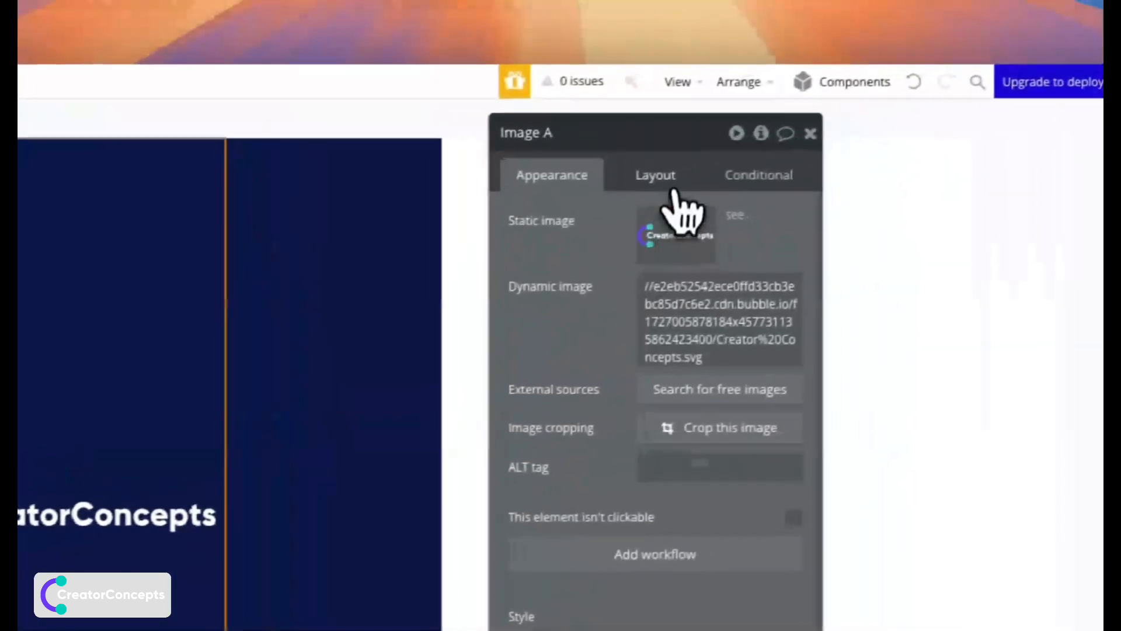
# Step: Center the logo image horizontally within Group B
pyautogui.click(1055, 79)
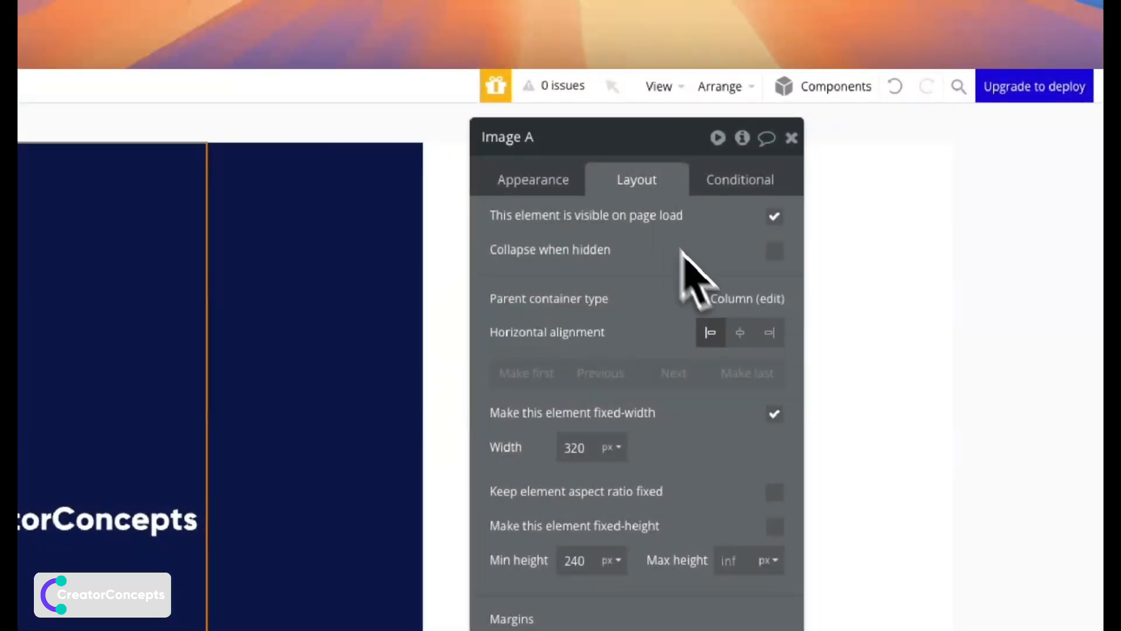
pyautogui.click(741, 333)
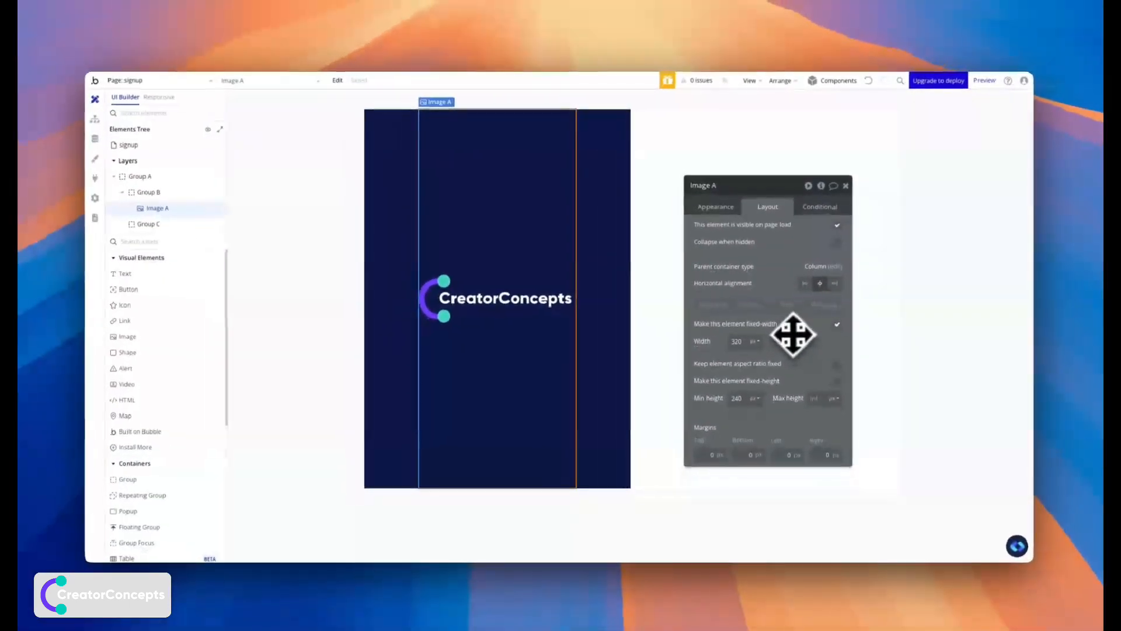
# Step: Add a condition to Group B that applies when the current page width is < 692
pyautogui.moveTo(793, 333); pyautogui.dragTo(733, 332)
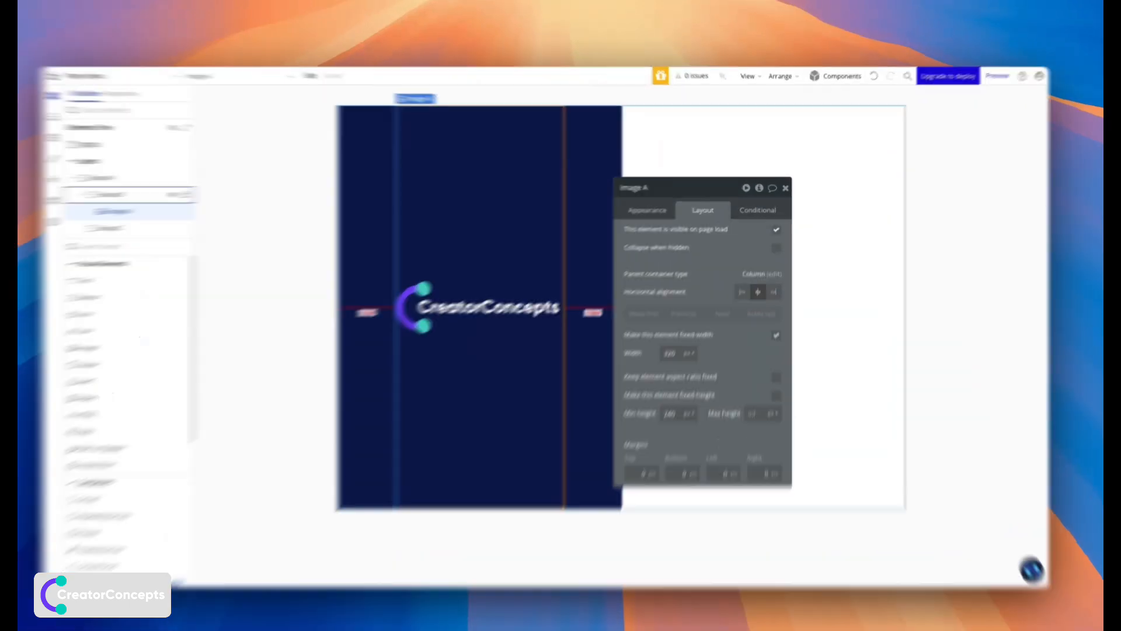
pyautogui.click(602, 258)
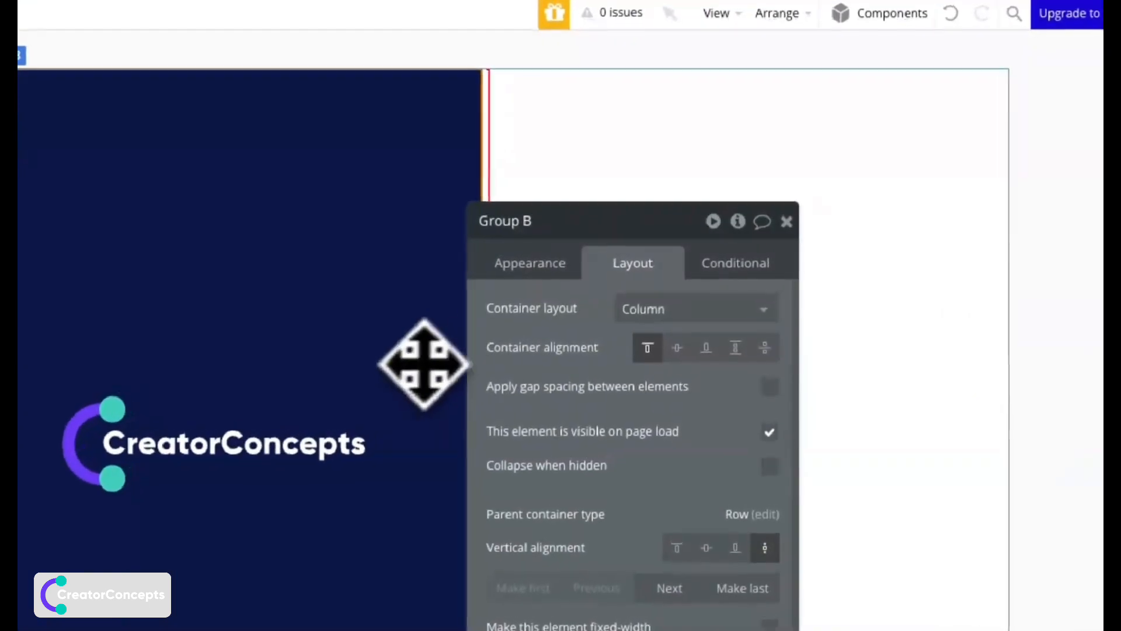
pyautogui.click(724, 266)
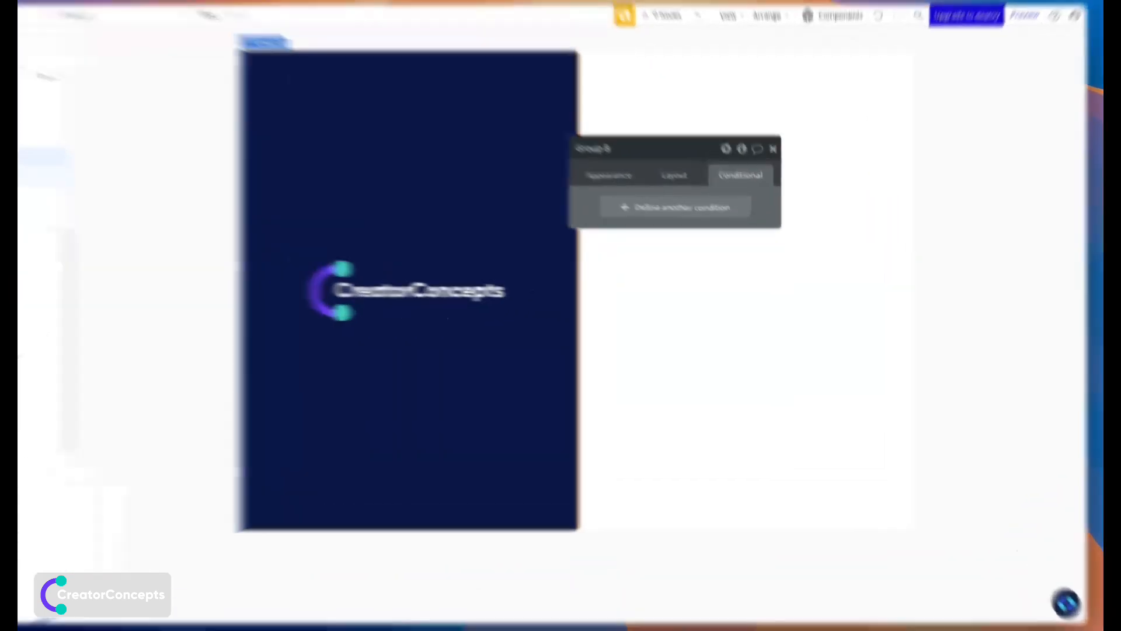
pyautogui.click(672, 231)
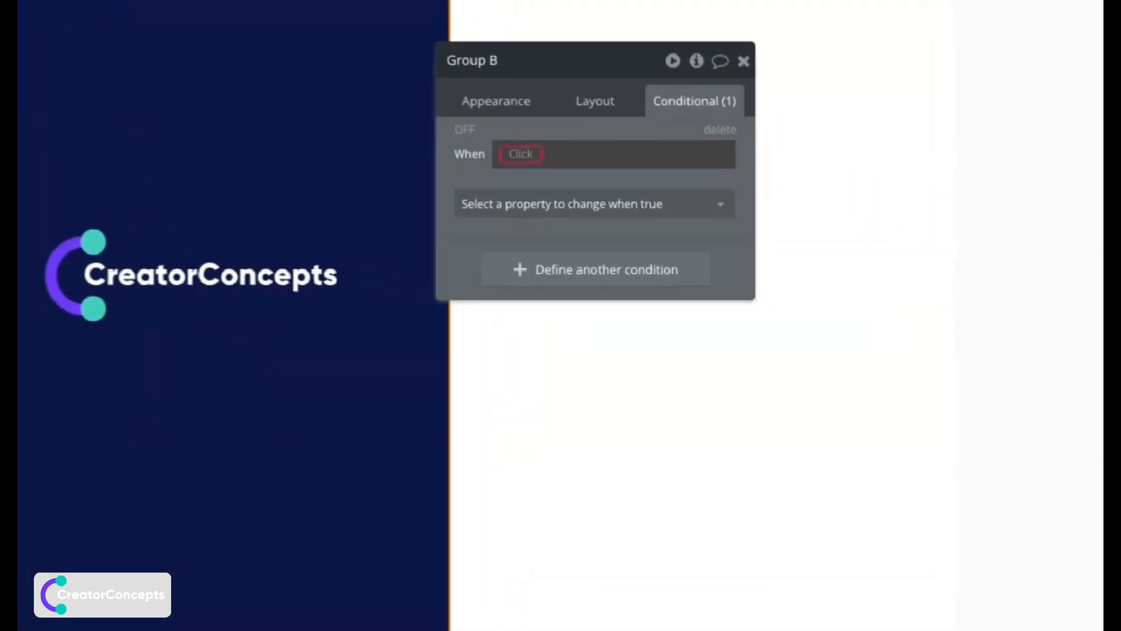
pyautogui.click(672, 234)
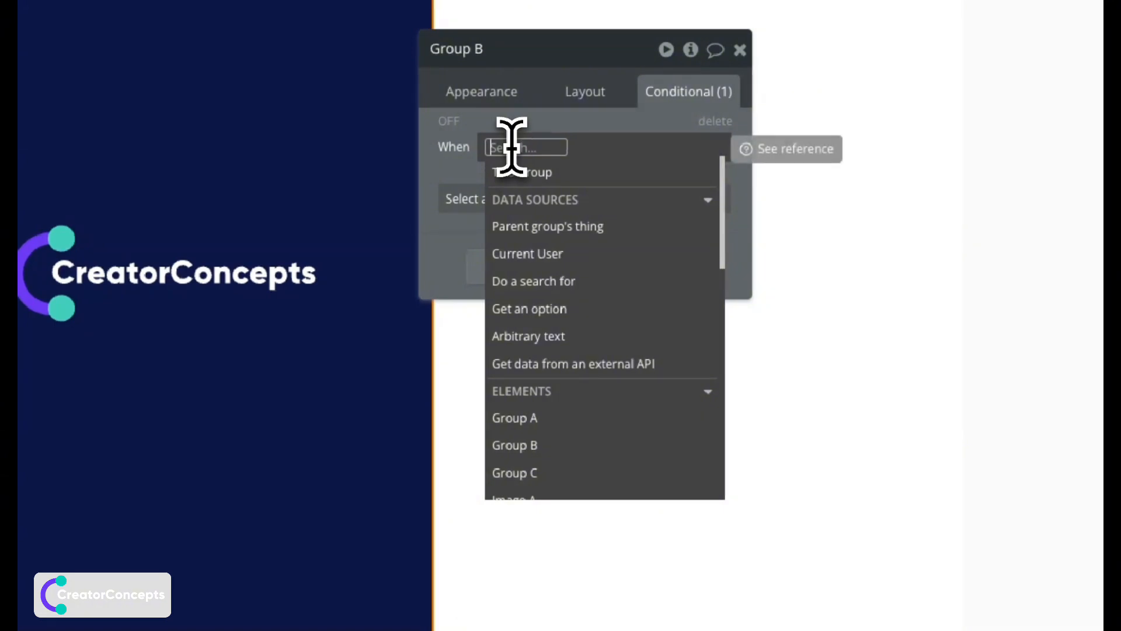
pyautogui.write('curr')
pyautogui.click(536, 307)
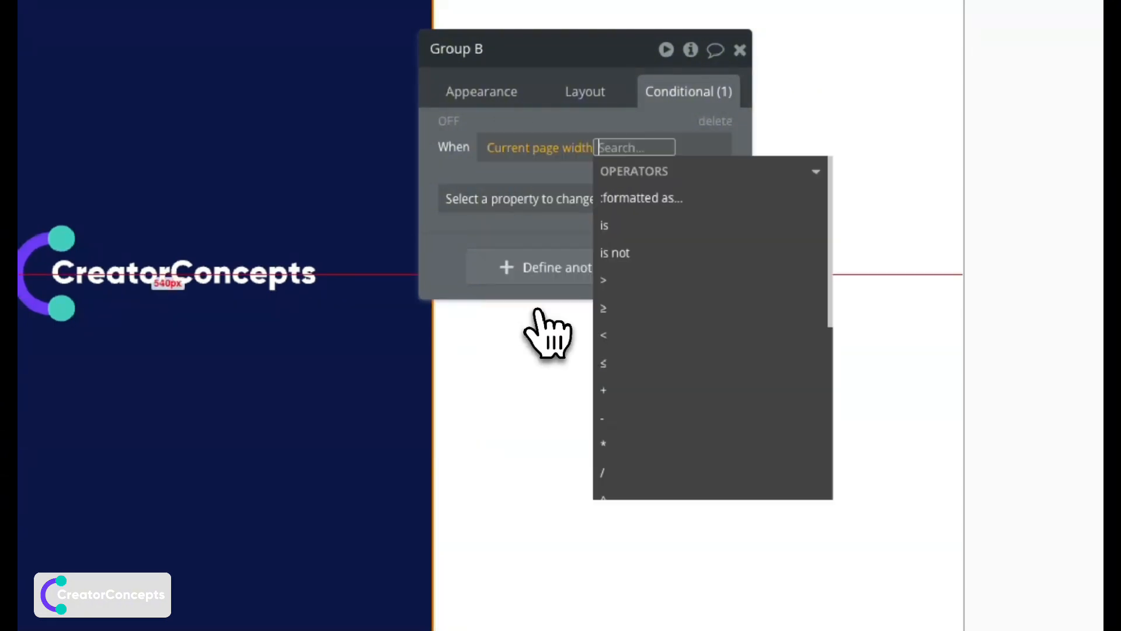
pyautogui.click(645, 335)
pyautogui.write('6')
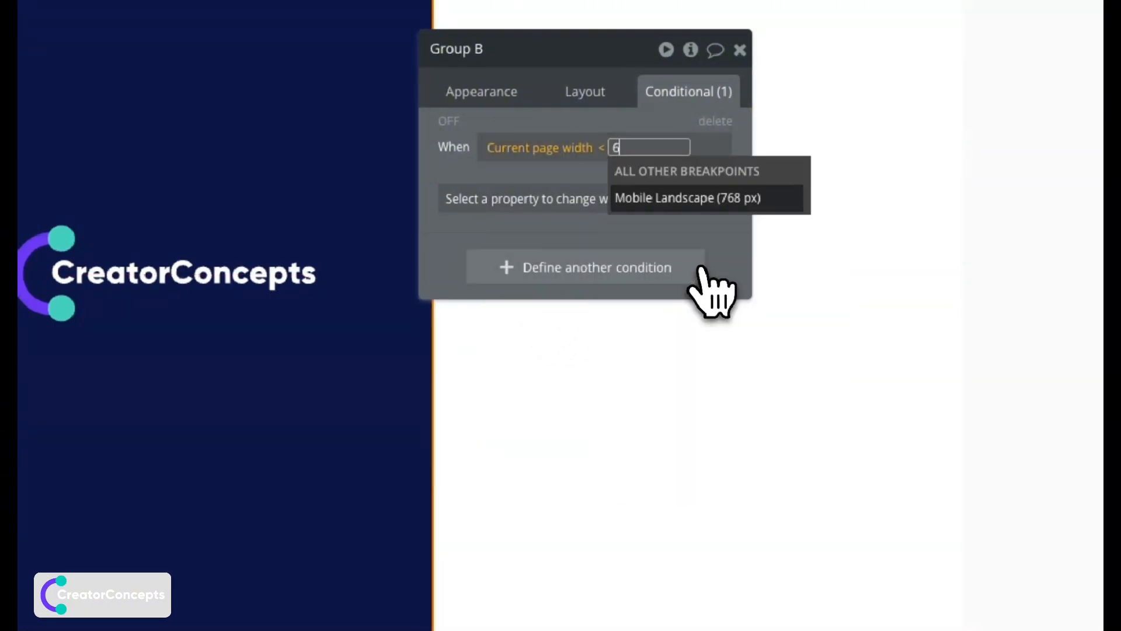
pyautogui.write('92')
pyautogui.click(578, 171)
pyautogui.click(578, 174)
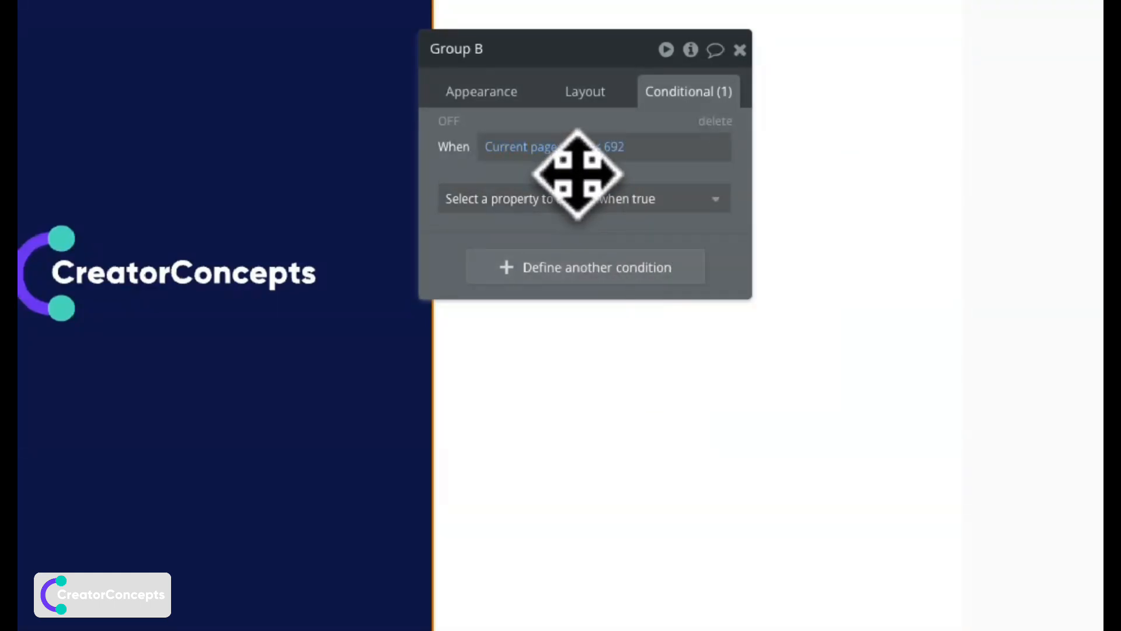
# Step: Make Group B's page-width condition control the element's visibility, leaving This element is visible unchecked
pyautogui.click(581, 199)
pyautogui.click(584, 257)
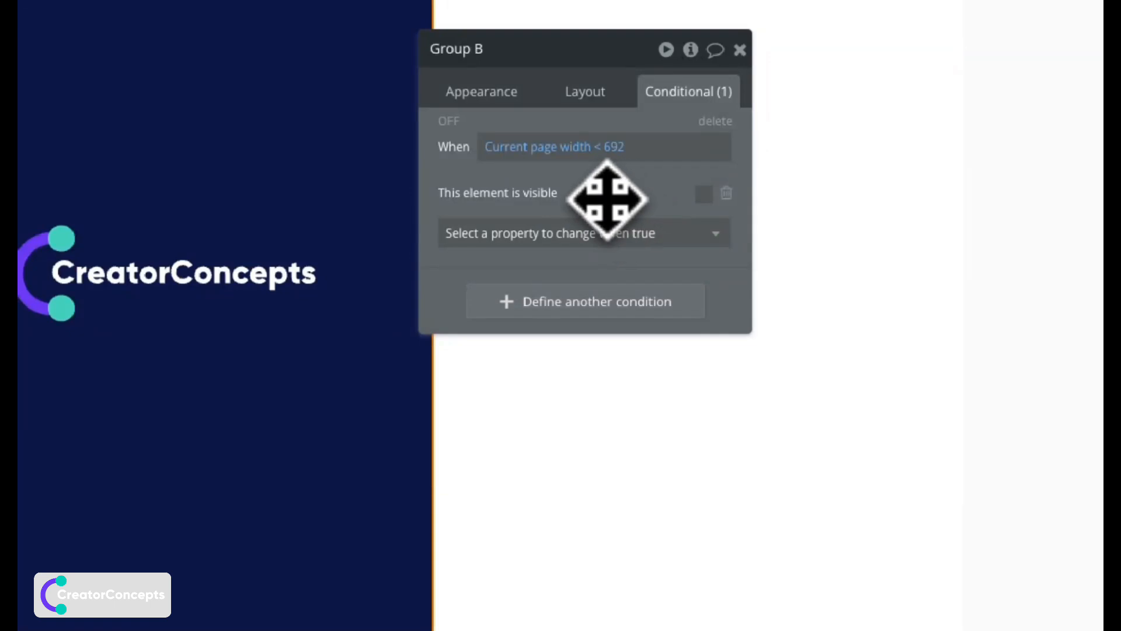
pyautogui.moveTo(606, 195); pyautogui.dragTo(497, 391)
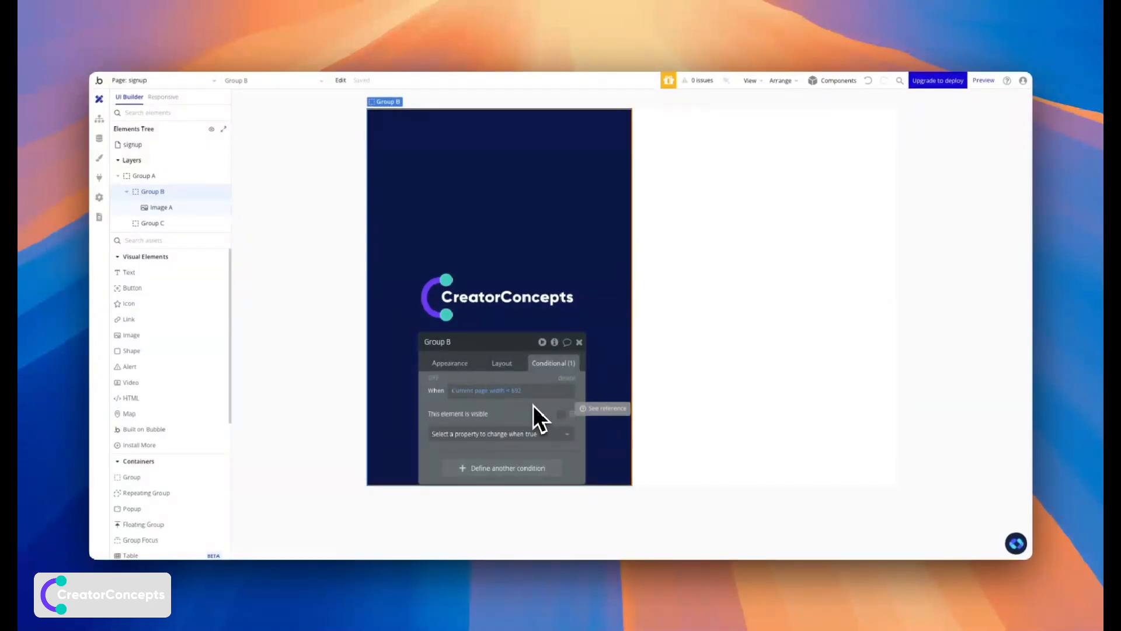
# Step: Add a text element at the start of Group C reading "Sign Up"
pyautogui.click(705, 247)
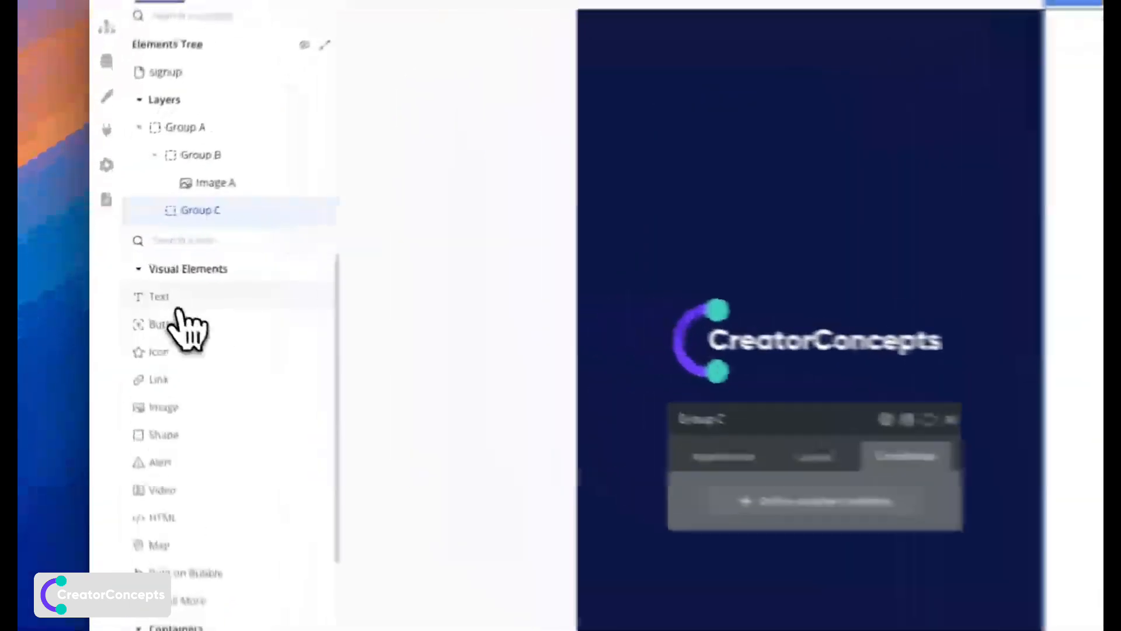
pyautogui.click(139, 273)
pyautogui.click(730, 159)
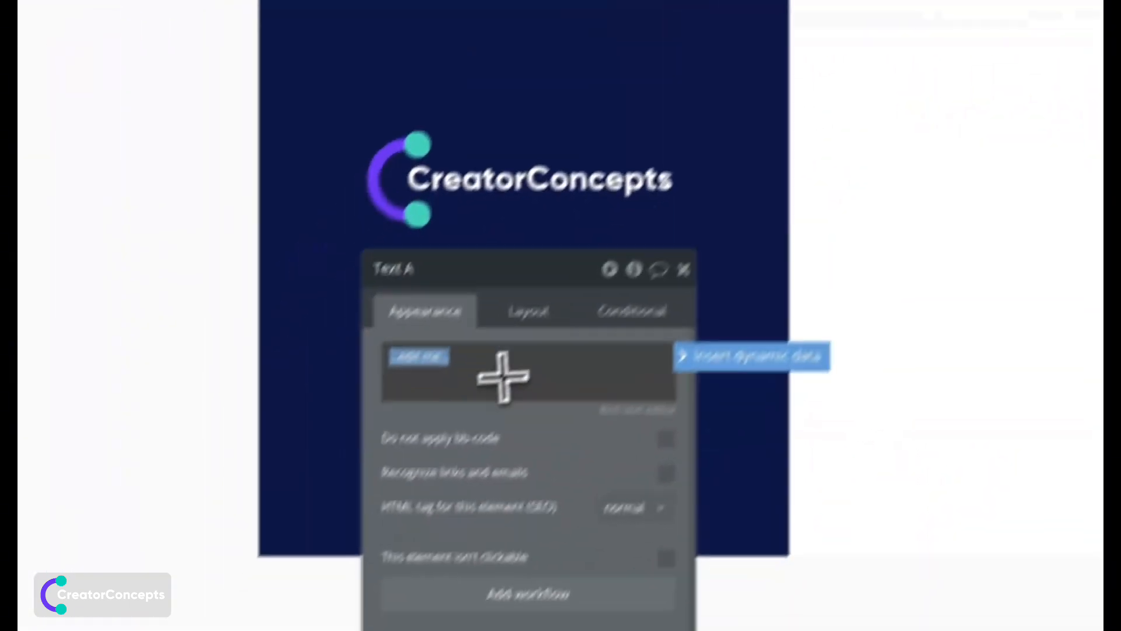
pyautogui.write('Sign Up')
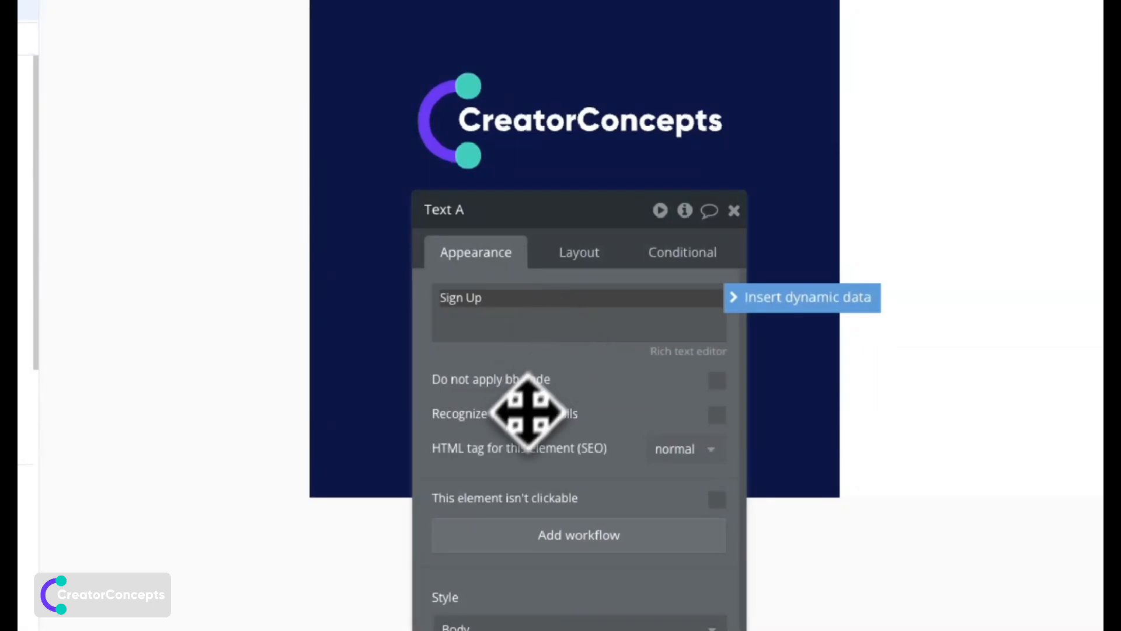
# Step: Style the Sign Up text with the Inter font at 24px and weight 600 (Semi Bold)
pyautogui.moveTo(526, 409); pyautogui.dragTo(516, 150)
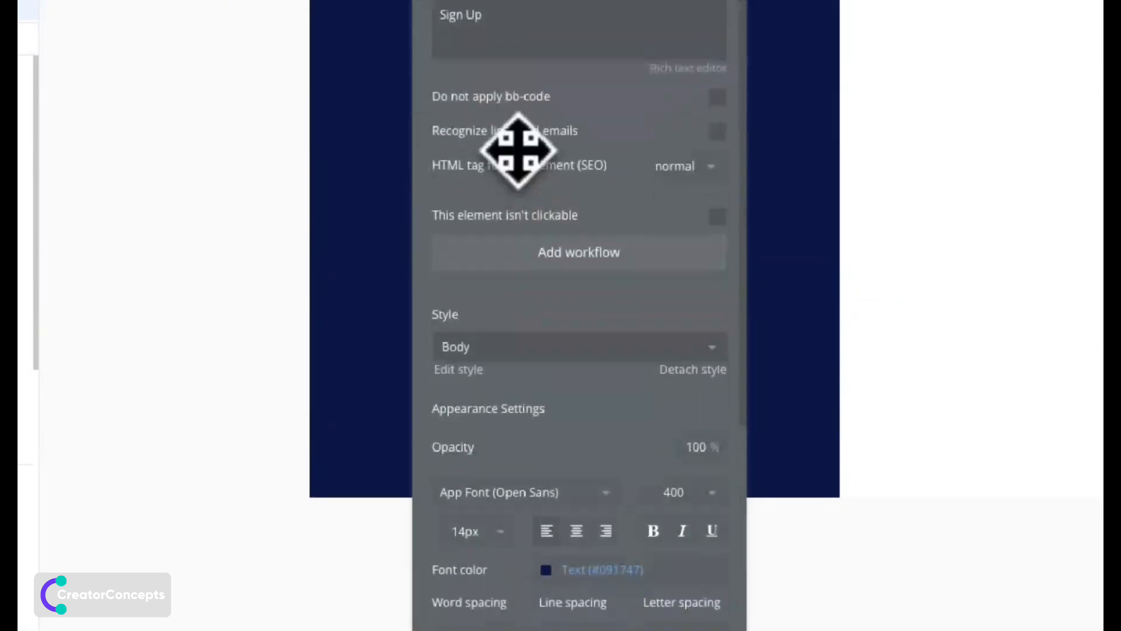
pyautogui.click(511, 423)
pyautogui.write('Inter')
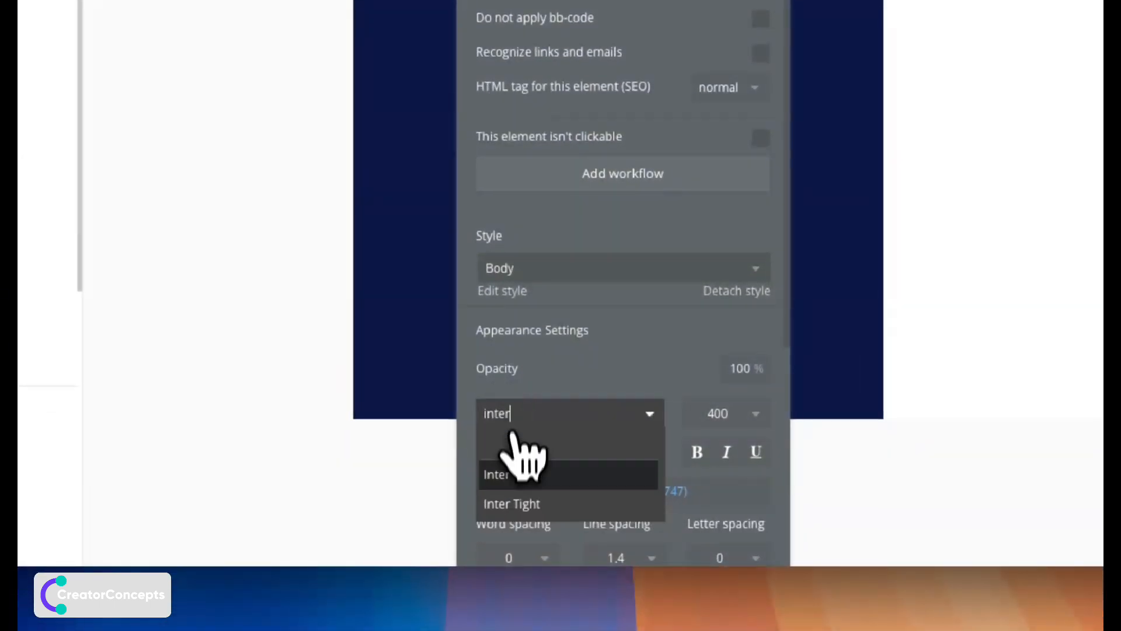
pyautogui.click(514, 470)
pyautogui.click(515, 458)
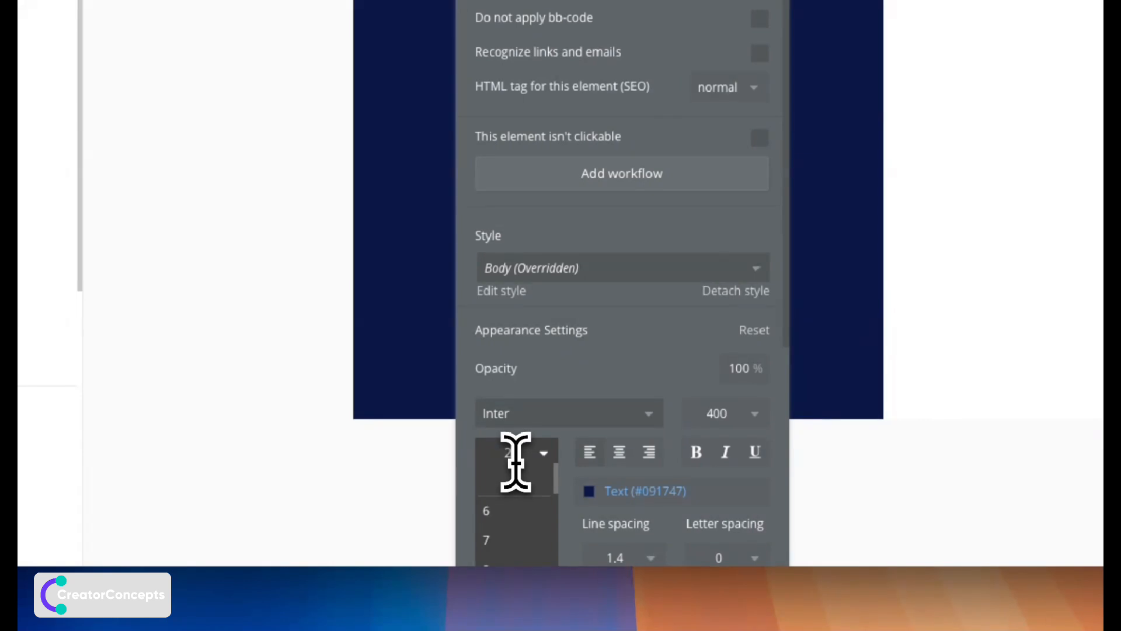
pyautogui.click(605, 345)
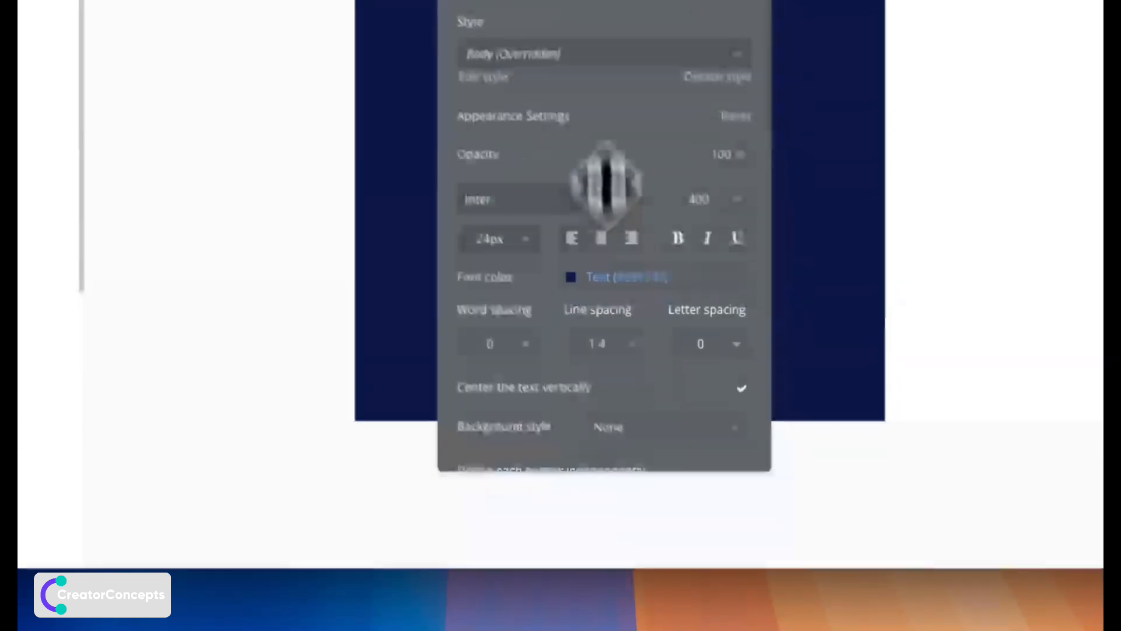
pyautogui.click(724, 414)
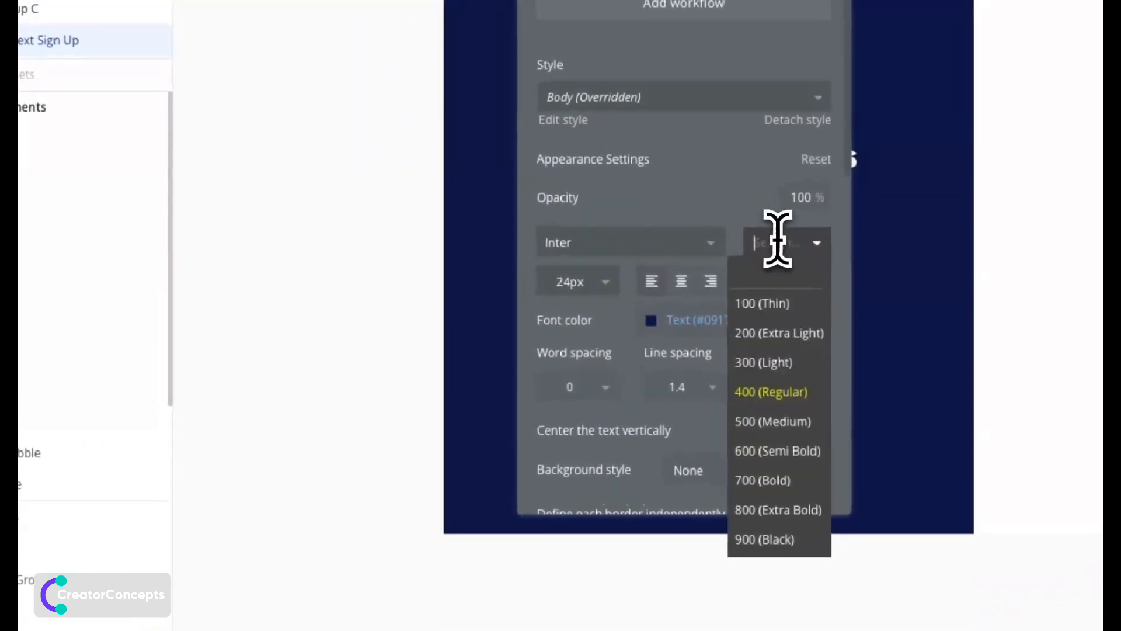
pyautogui.click(797, 452)
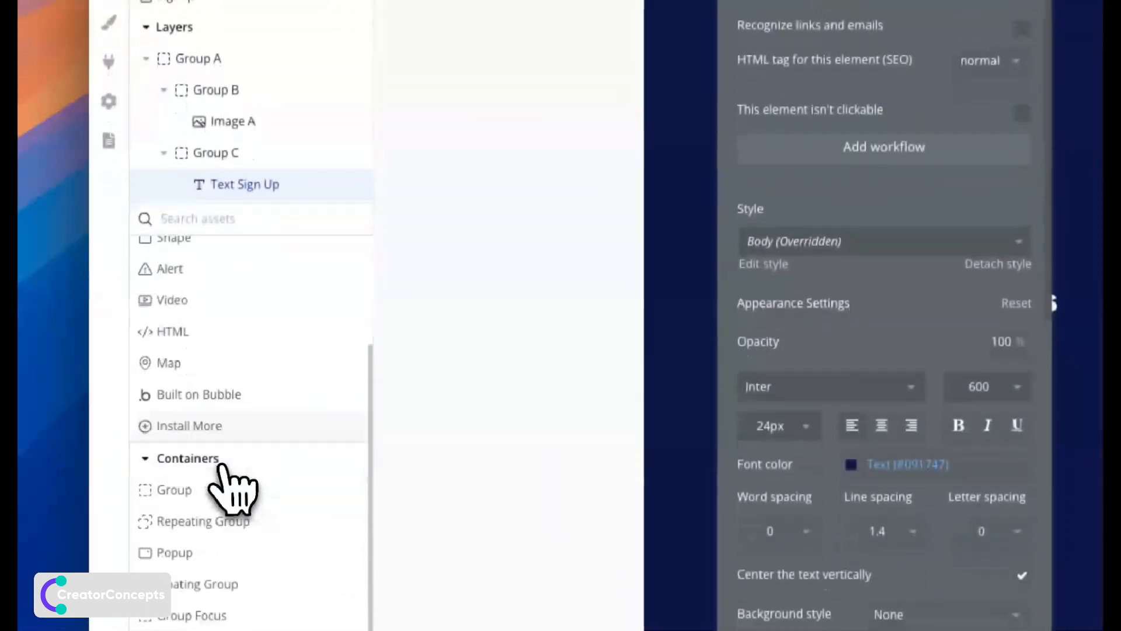
# Step: Place an input element beneath the Sign Up text in Group C and duplicate it three times
pyautogui.scroll(-3, 233, 593)
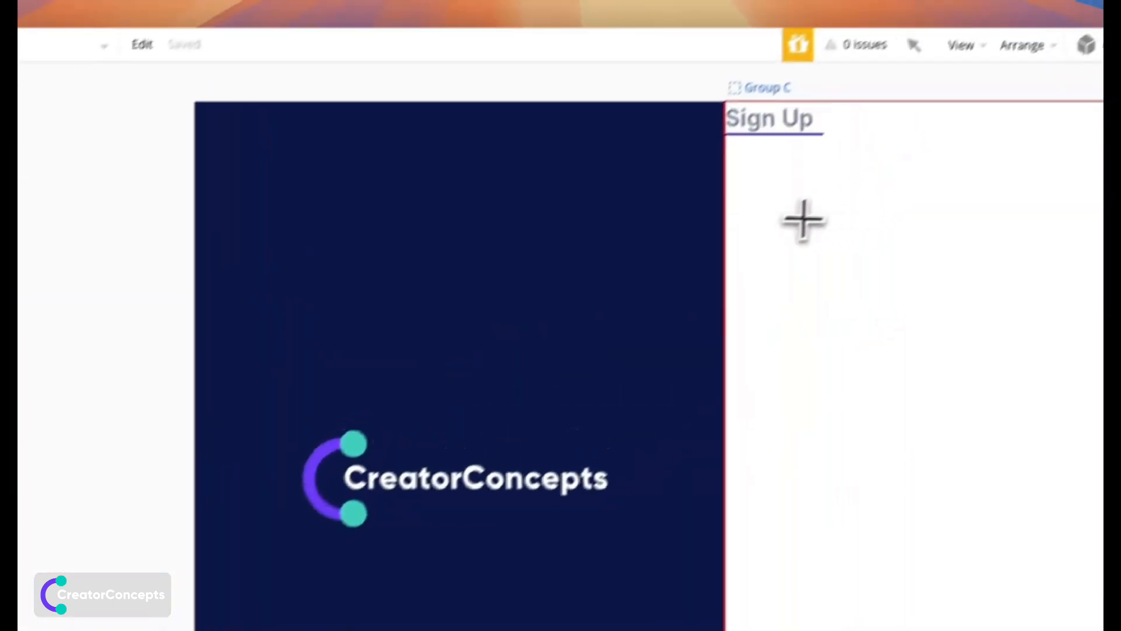
pyautogui.click(801, 220)
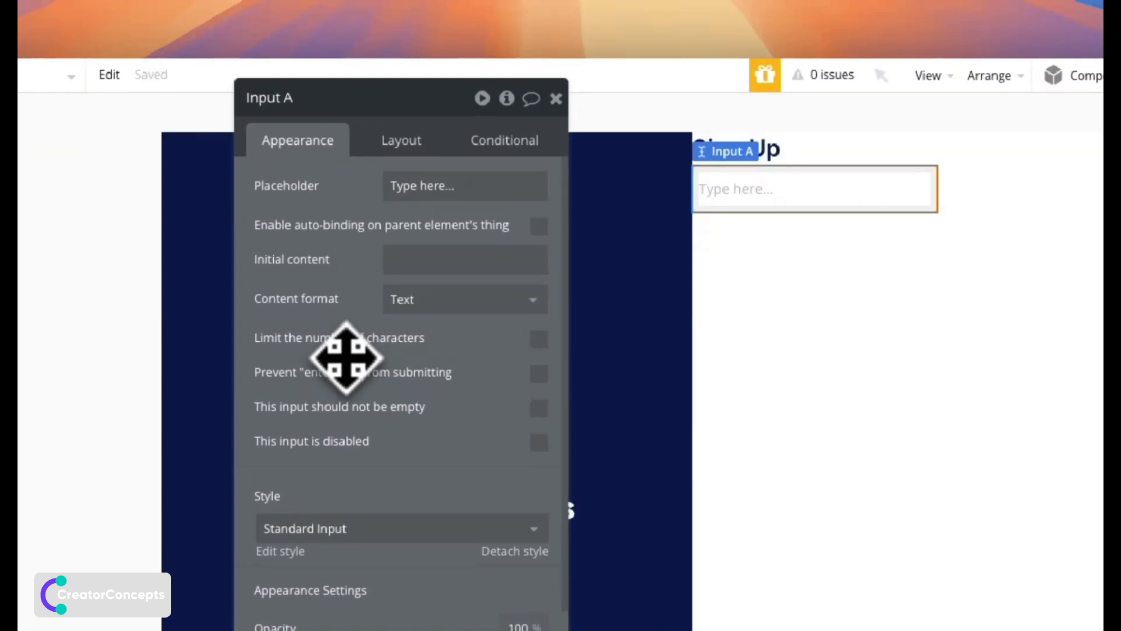
pyautogui.click(387, 153)
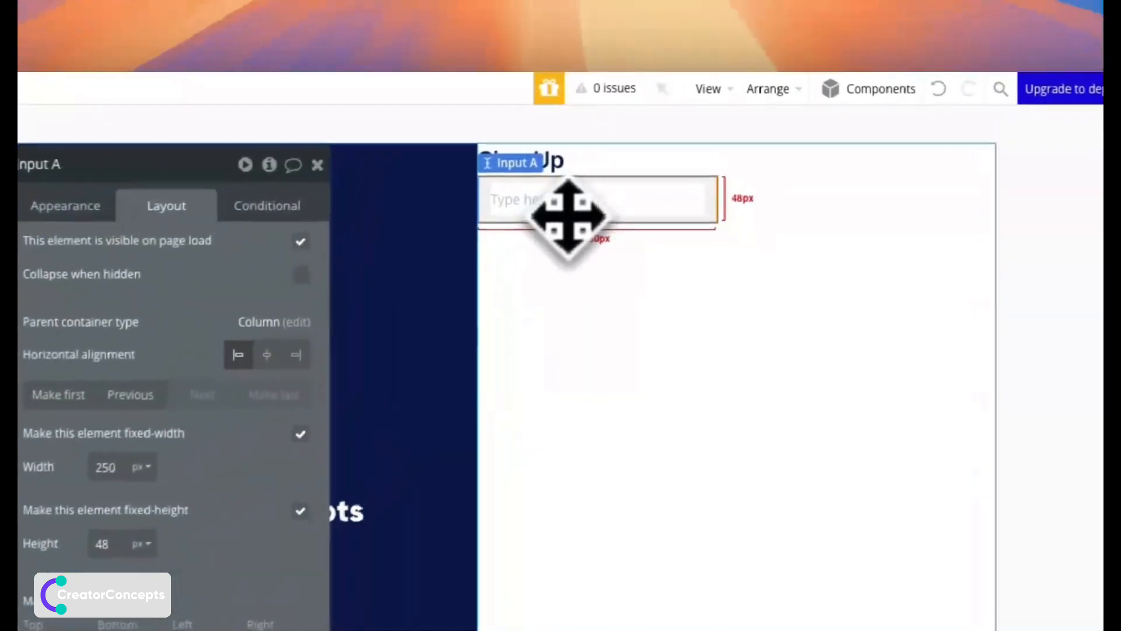
pyautogui.press('super+d')
pyautogui.press('super+d')
pyautogui.press('super+d')
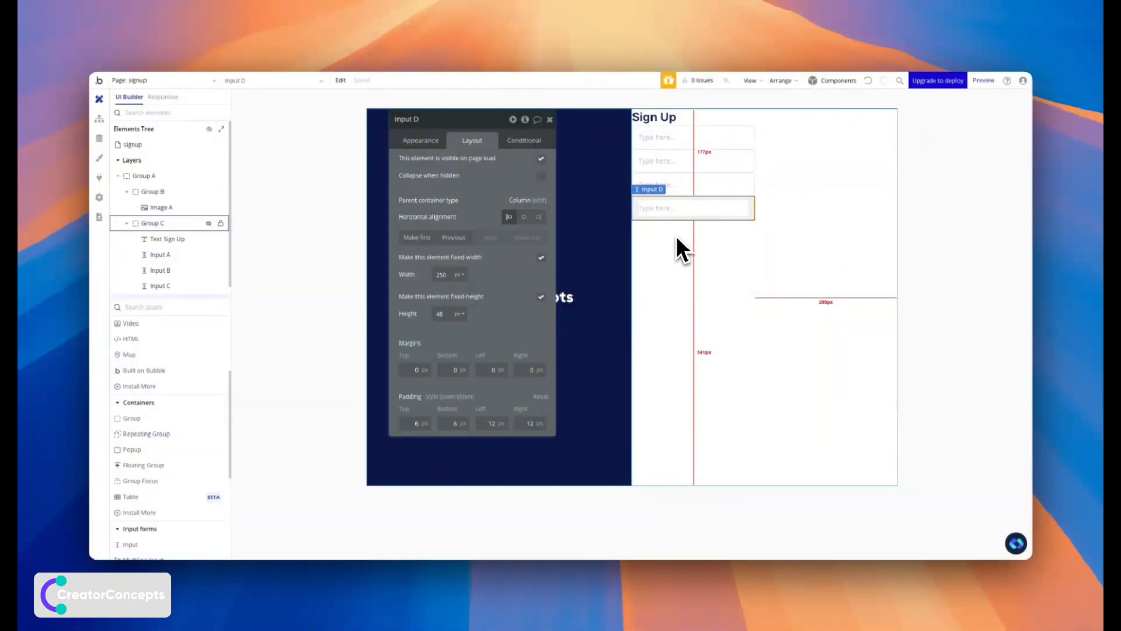
# Step: Rename the four inputs in Group C, in order, for the first name, second name, email and password, each keeping the Input prefix
pyautogui.click(736, 151)
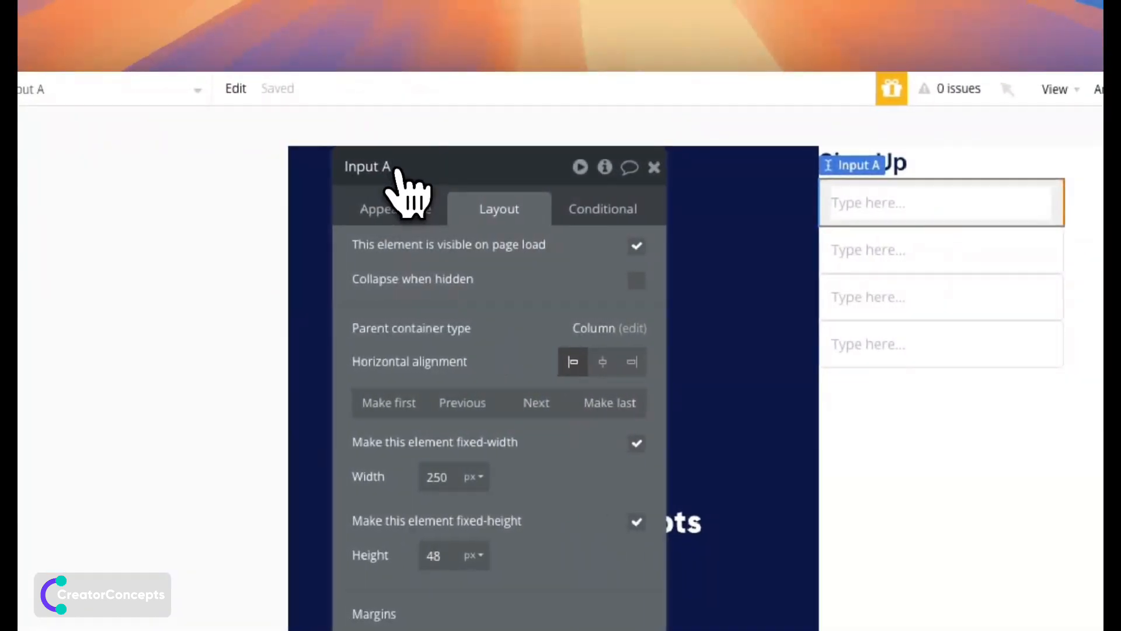
pyautogui.click(397, 170)
pyautogui.press('BackSpace')
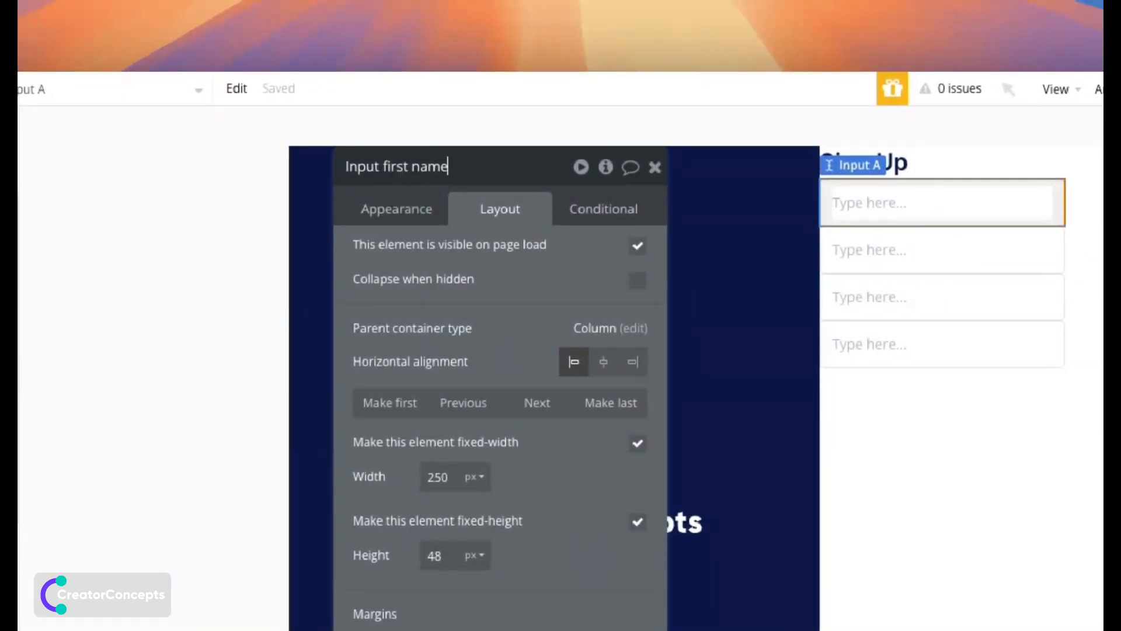
pyautogui.click(863, 257)
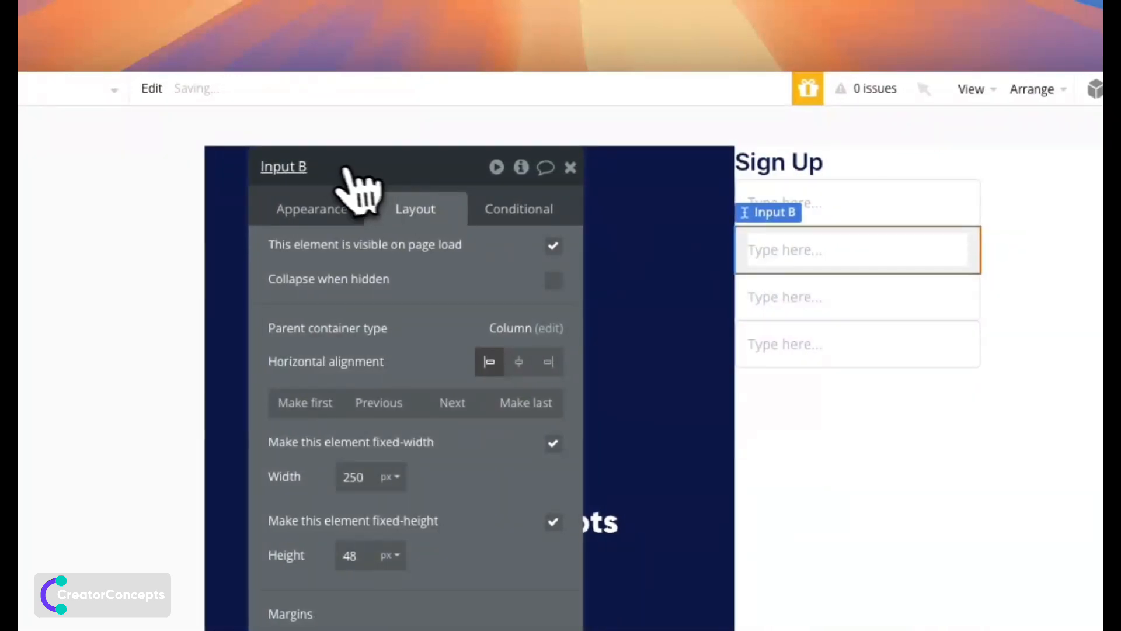
pyautogui.click(416, 173)
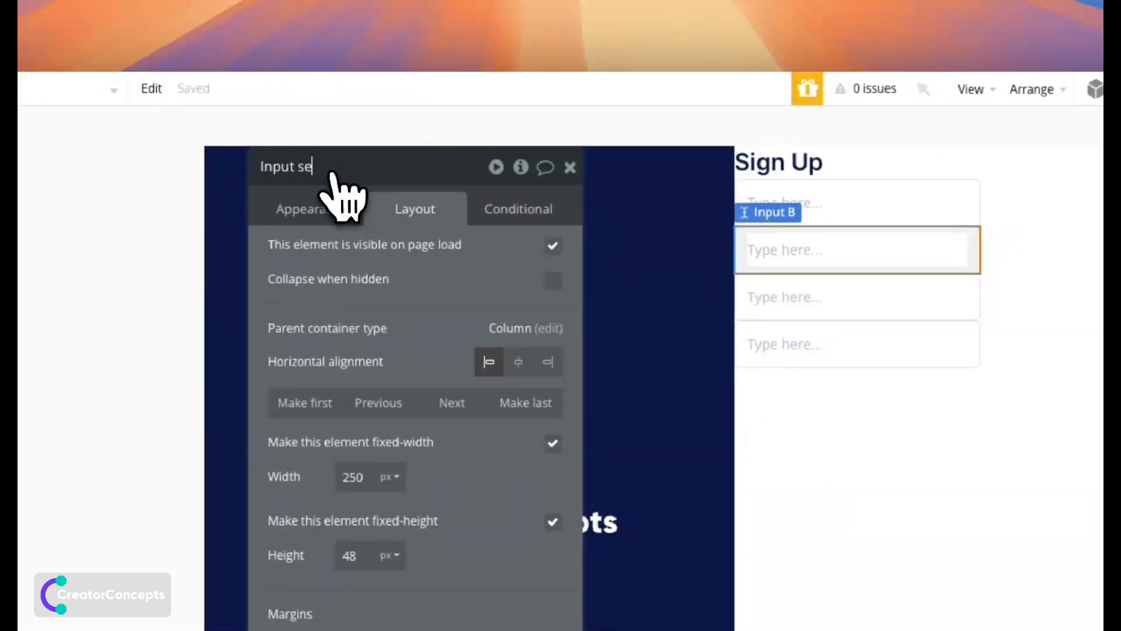
pyautogui.click(750, 307)
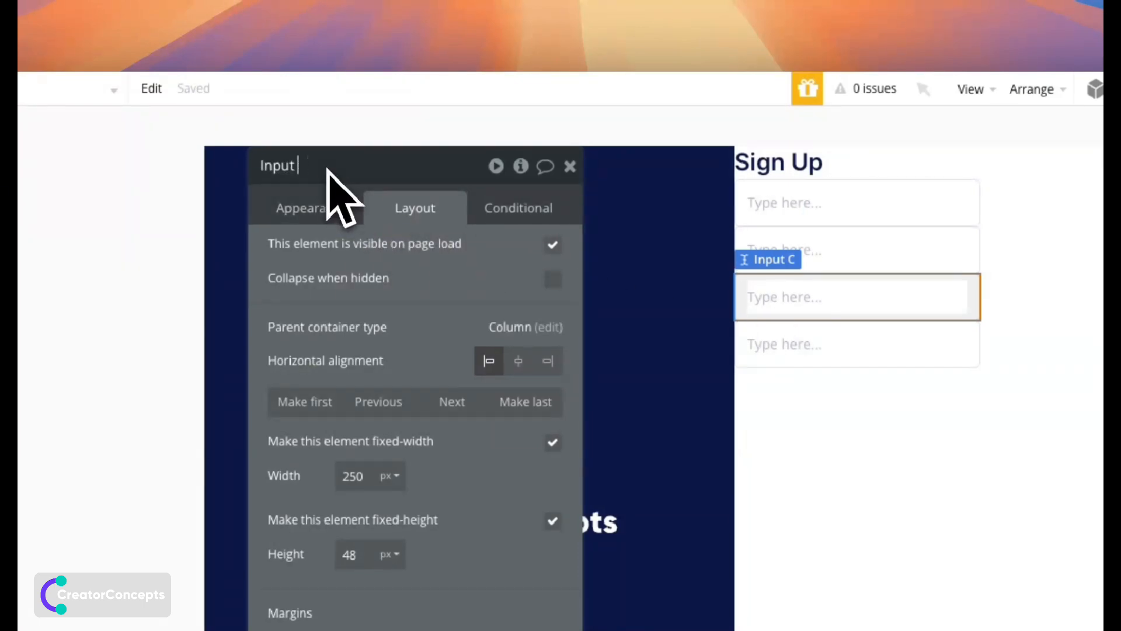
pyautogui.click(766, 356)
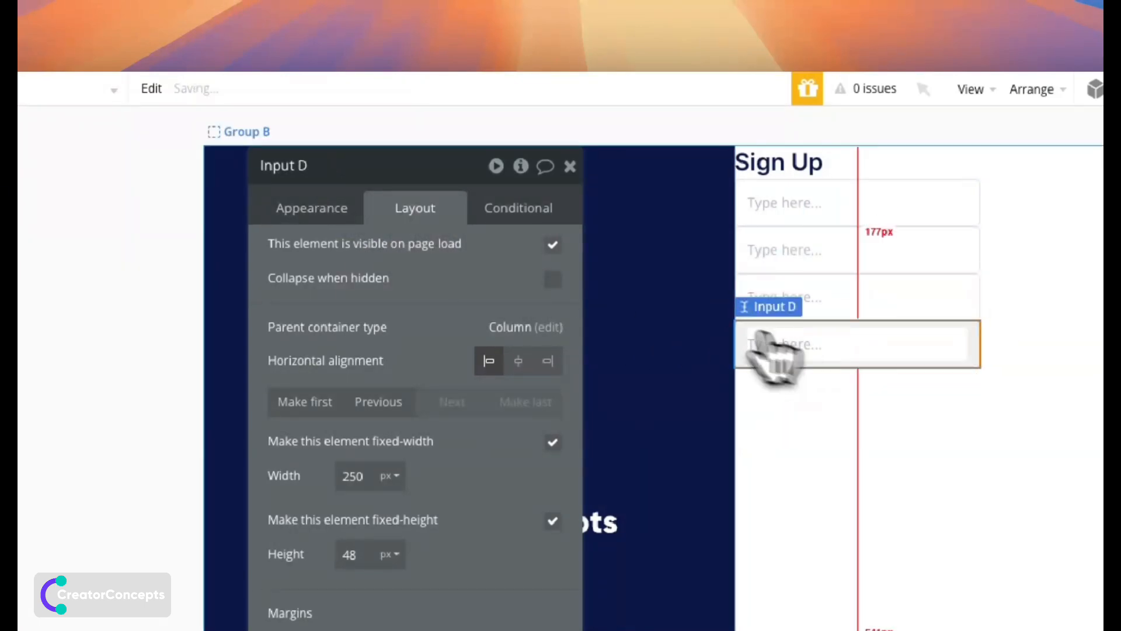
pyautogui.click(401, 169)
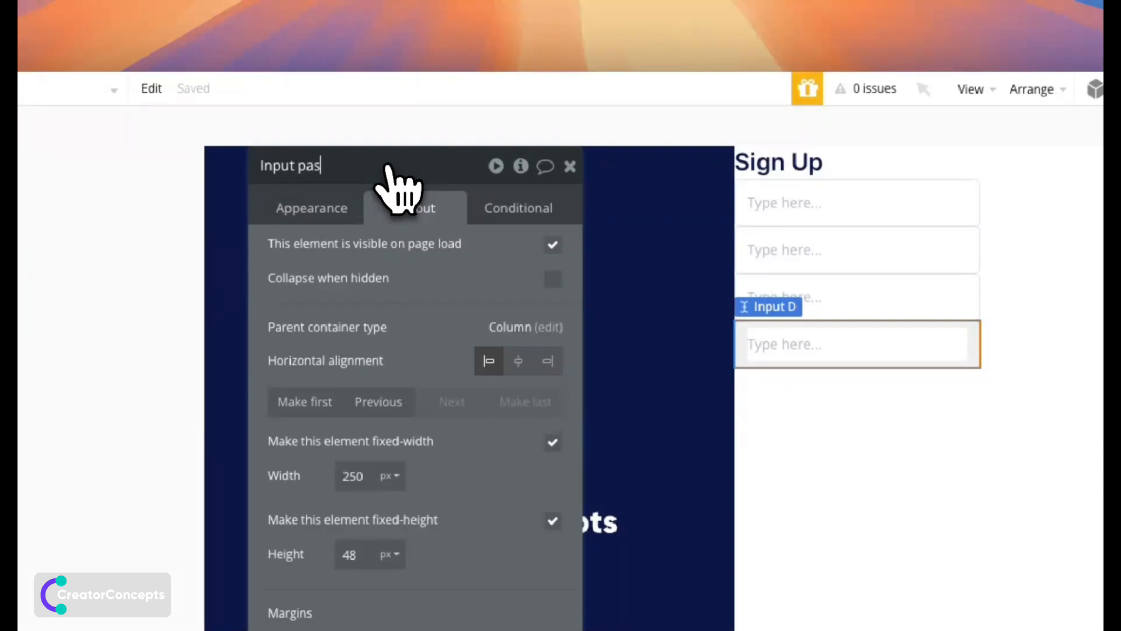
# Step: Set the content format of the Input email element to Email
pyautogui.click(827, 283)
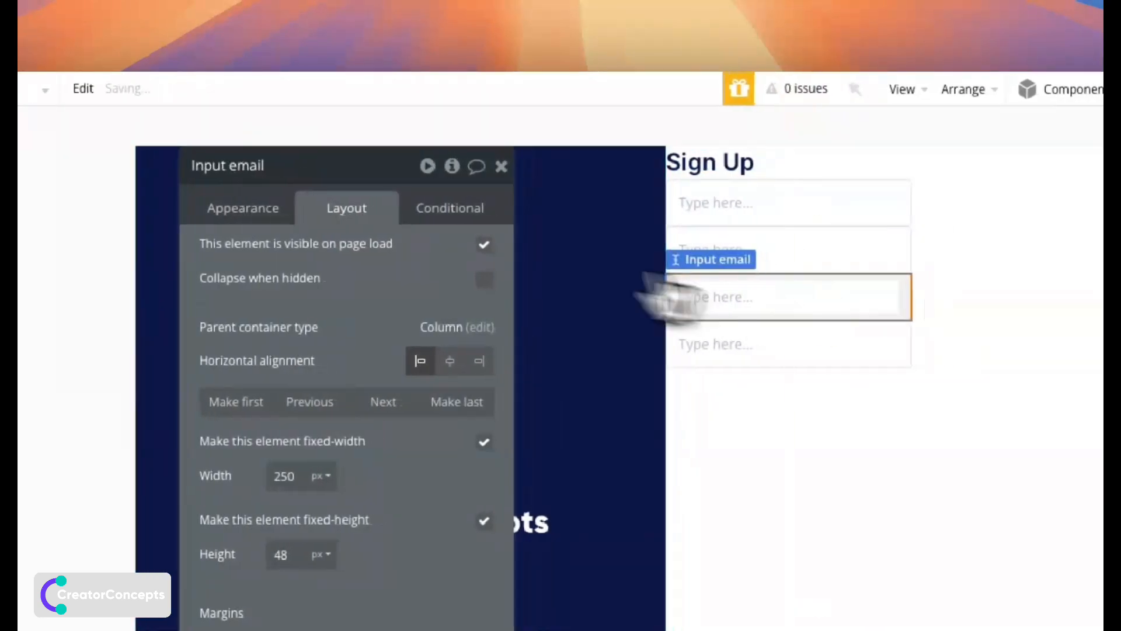
pyautogui.click(345, 200)
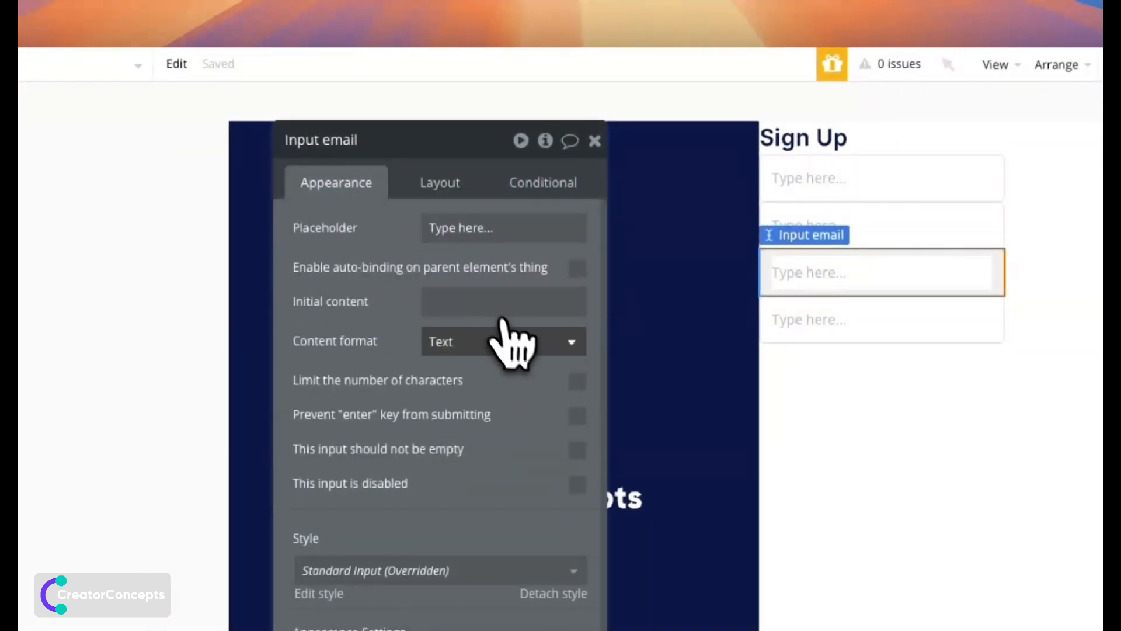
pyautogui.click(503, 341)
pyautogui.click(504, 446)
# Step: Set the content format of the Input password element to Password
pyautogui.click(761, 342)
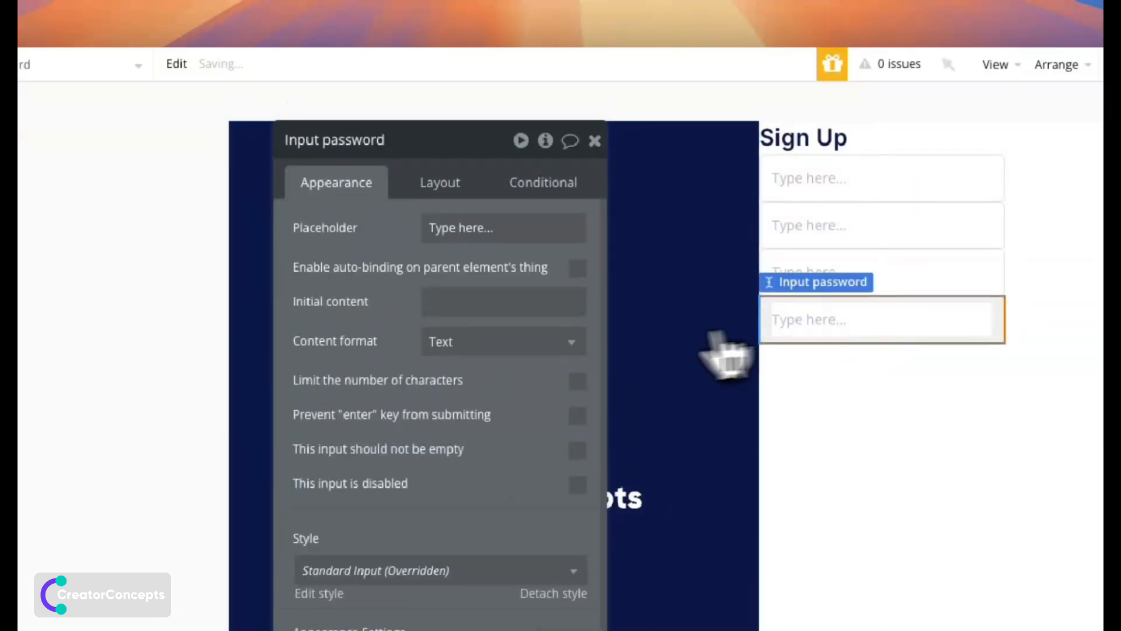
pyautogui.click(561, 345)
pyautogui.click(526, 461)
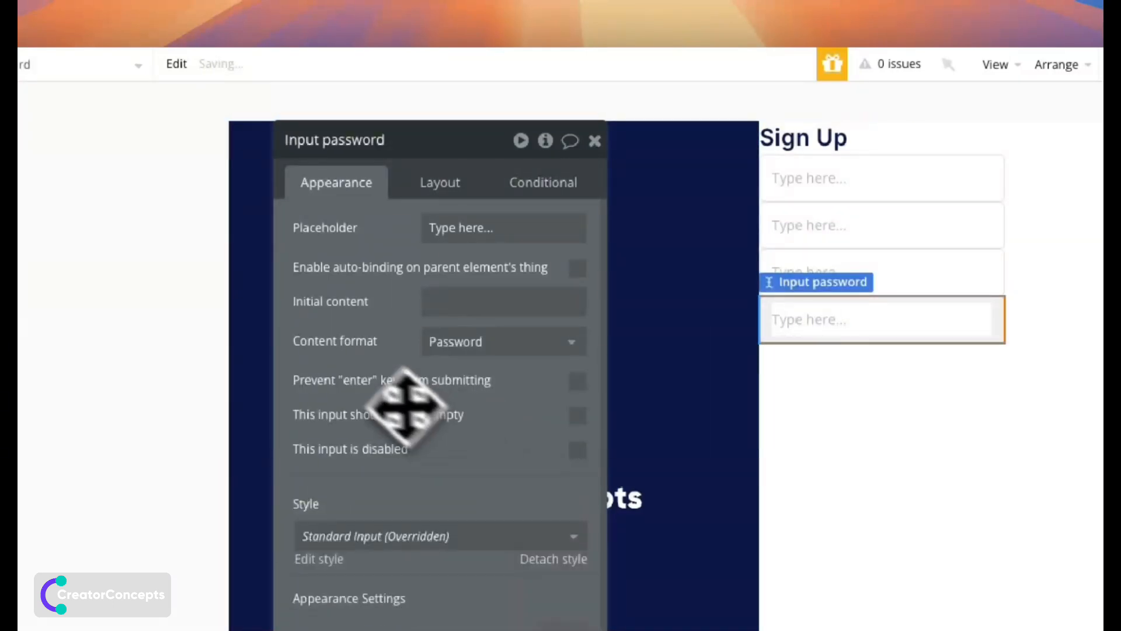
pyautogui.moveTo(346, 370); pyautogui.dragTo(333, 365)
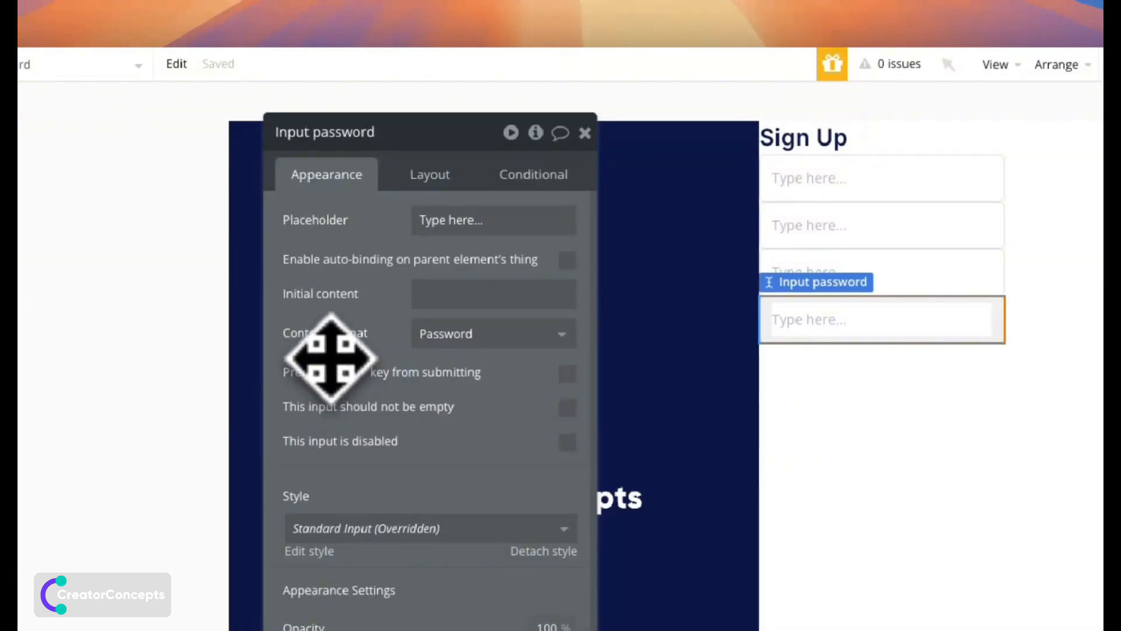
# Step: Set the placeholders of the first two inputs to "First name" and "Surname"
pyautogui.click(797, 183)
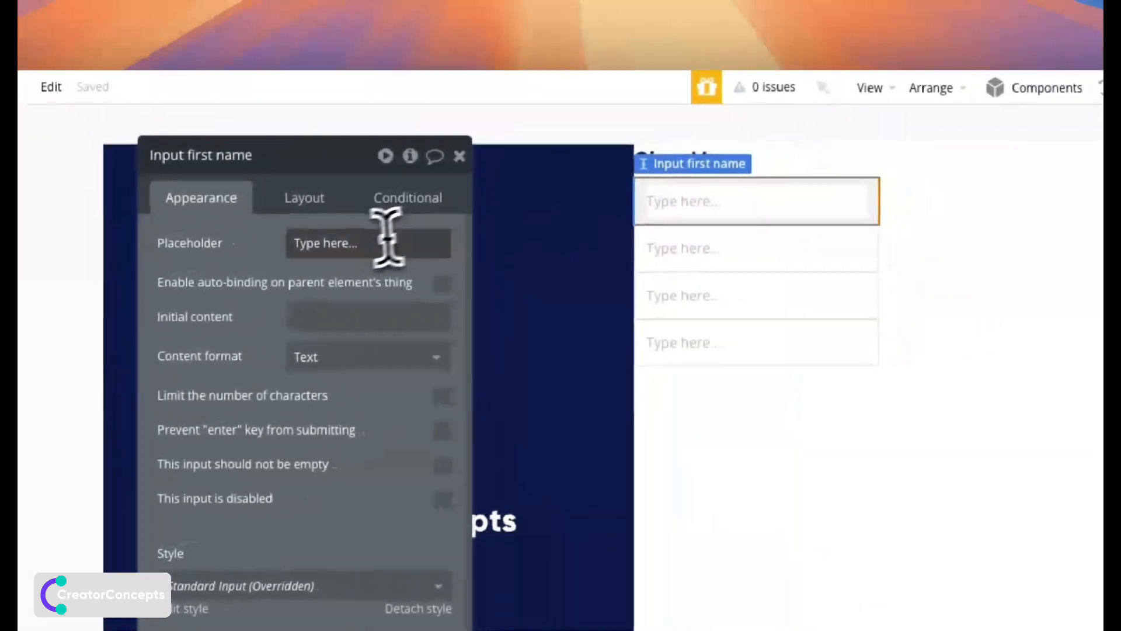
pyautogui.click(354, 244)
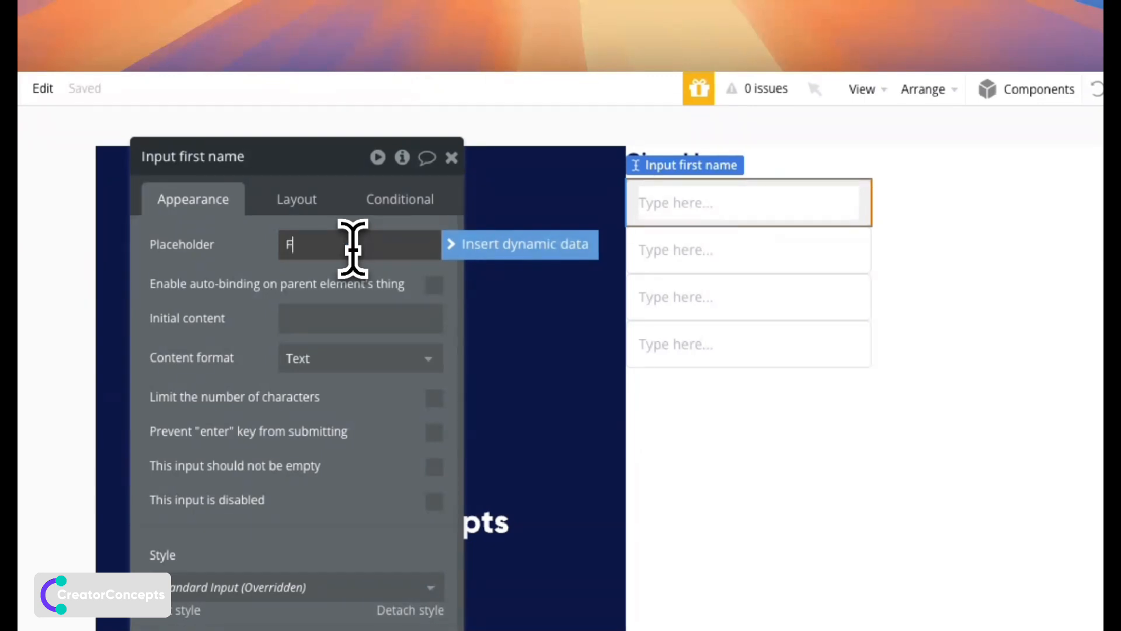
pyautogui.write('First name')
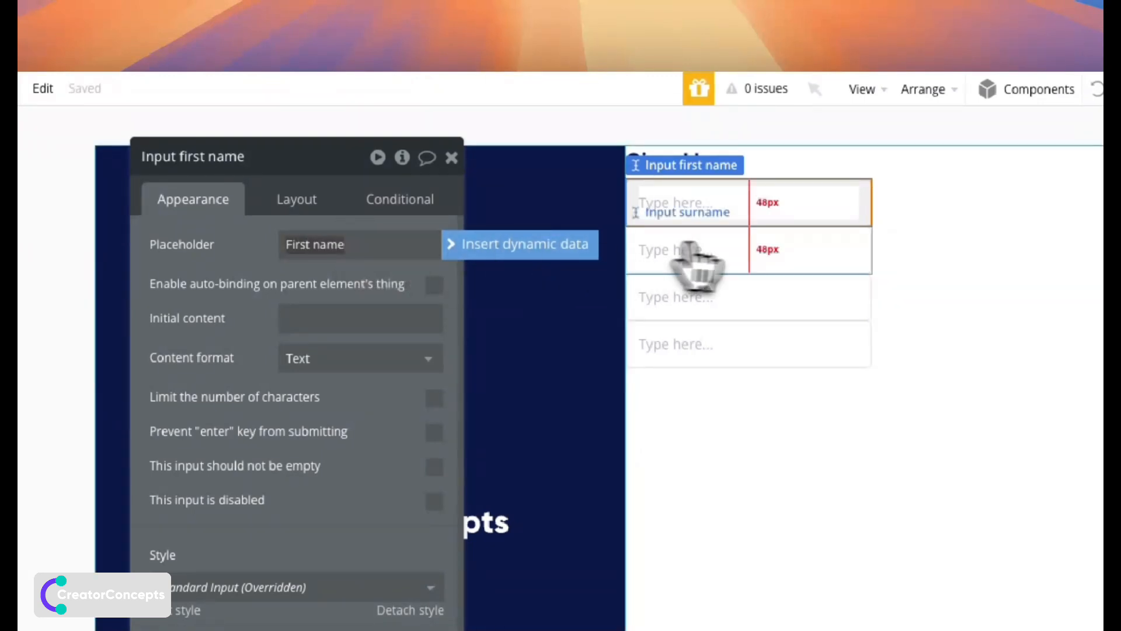
pyautogui.click(705, 266)
pyautogui.click(325, 244)
pyautogui.click(328, 244)
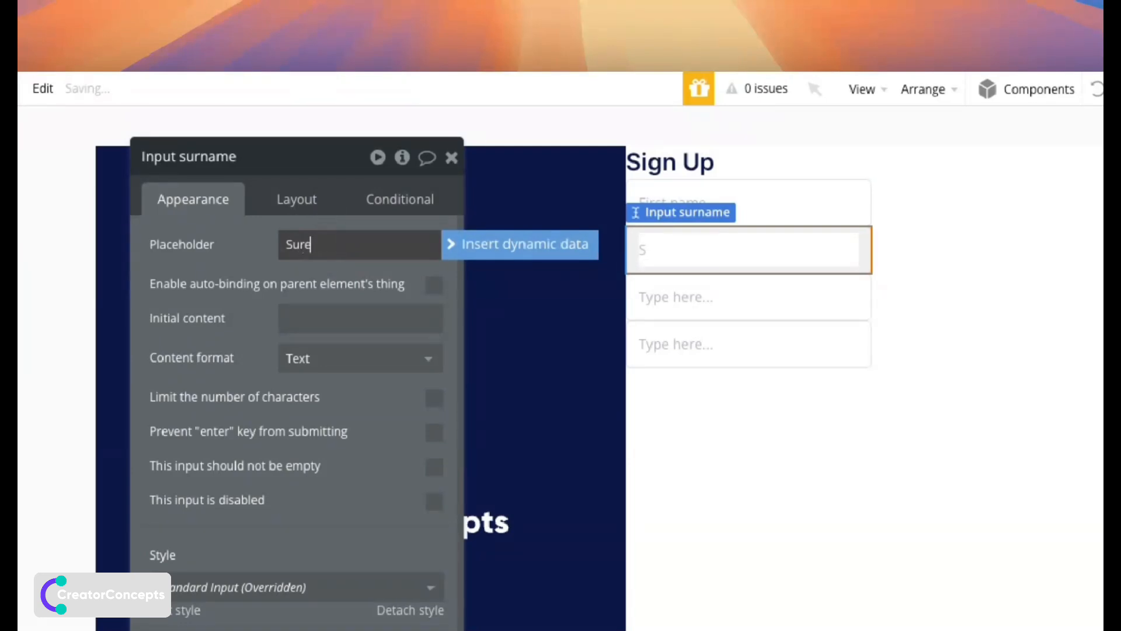
pyautogui.write('Surname')
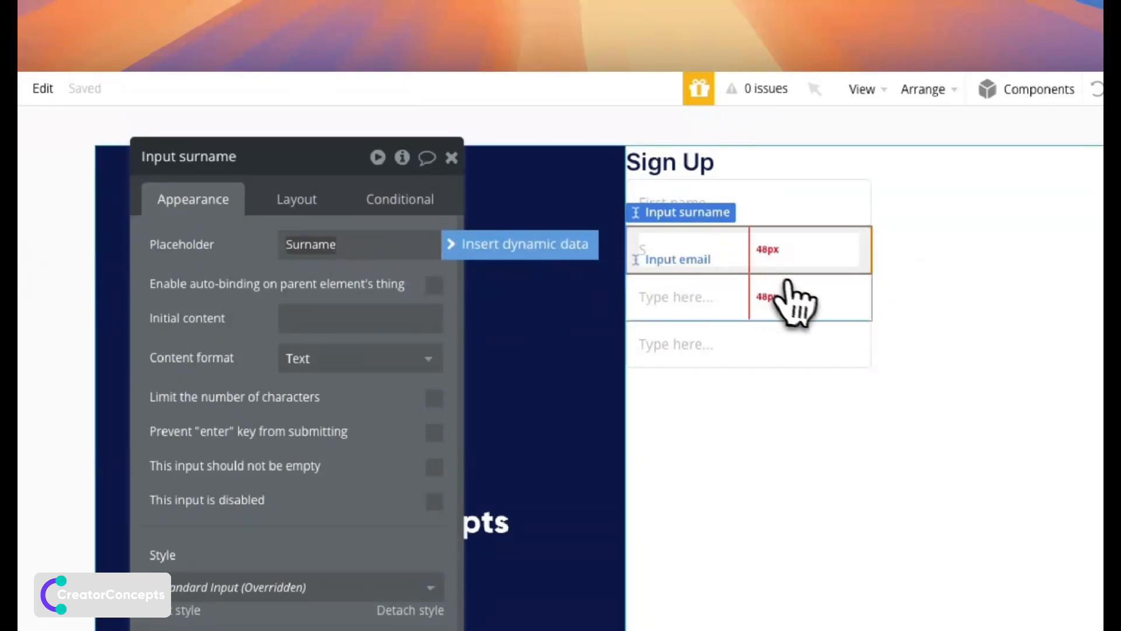
# Step: Set the placeholder of the email input to "Email" and that of the password input to "Password"
pyautogui.click(794, 300)
pyautogui.click(325, 245)
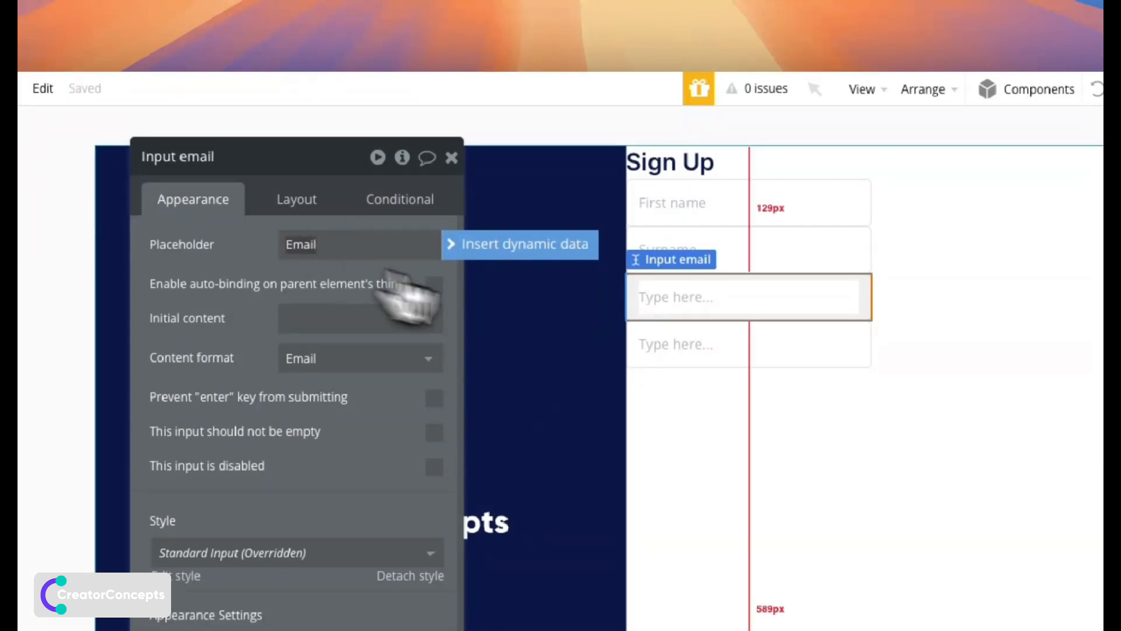
pyautogui.click(722, 349)
pyautogui.click(305, 244)
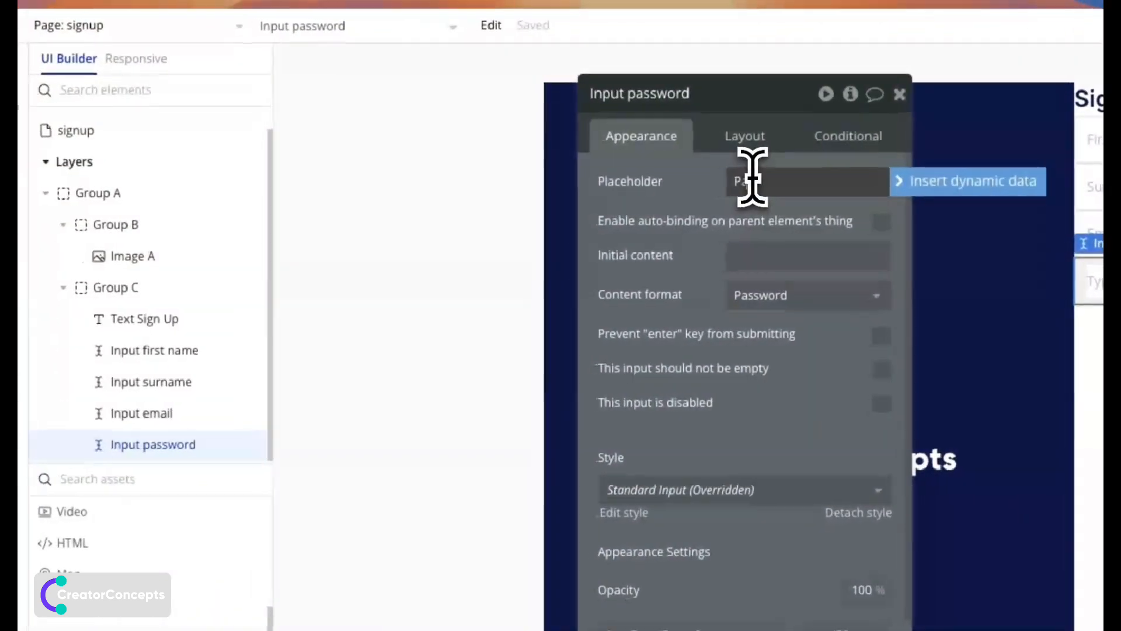
pyautogui.write('Password')
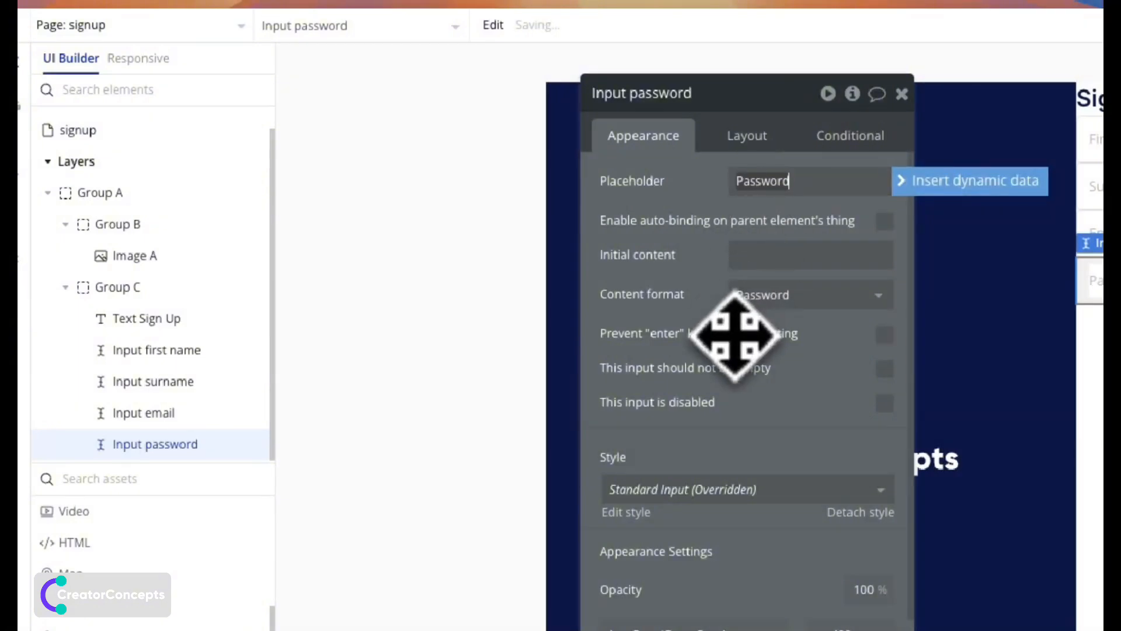
pyautogui.moveTo(691, 351); pyautogui.dragTo(683, 374)
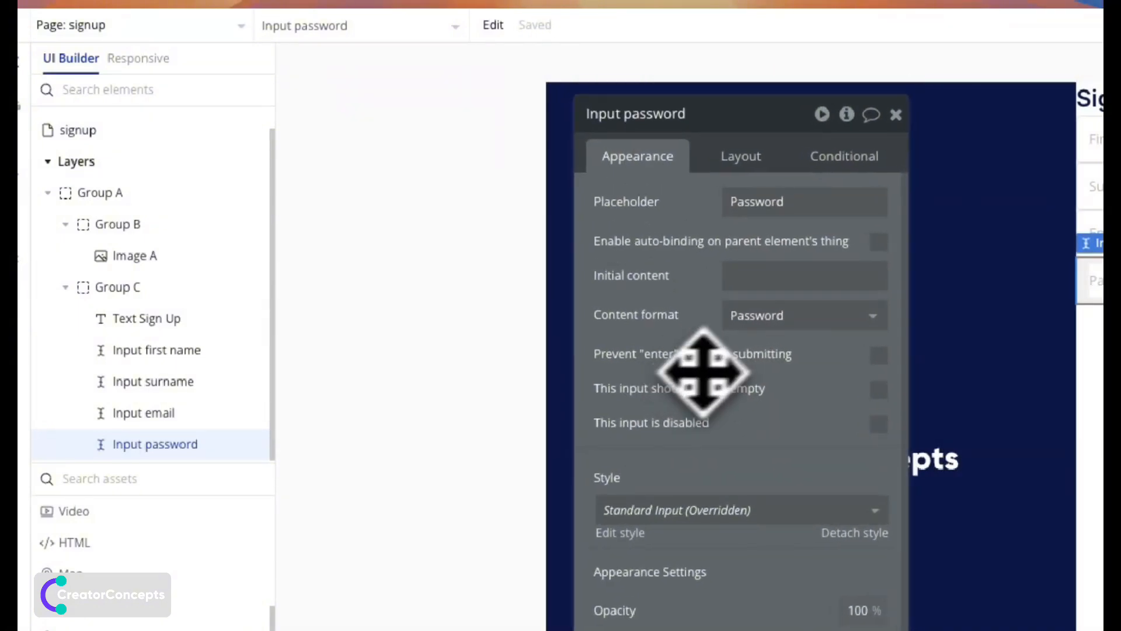
# Step: Add a button beneath the password input in Group C and label it "Sign Up"
pyautogui.scroll(4, 251, 470)
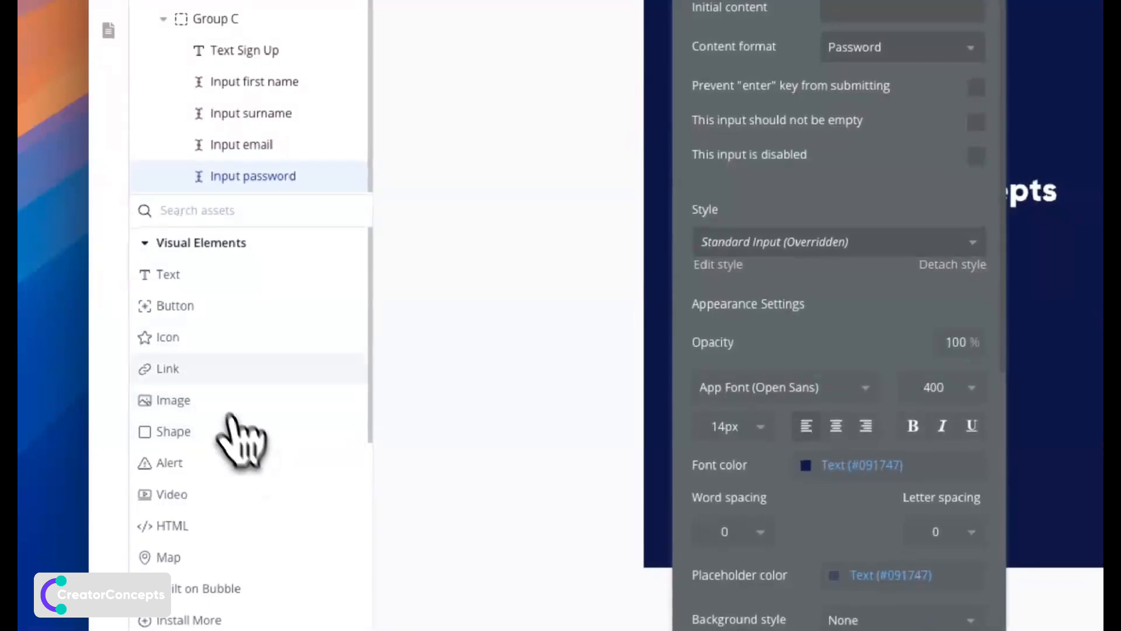
pyautogui.click(176, 304)
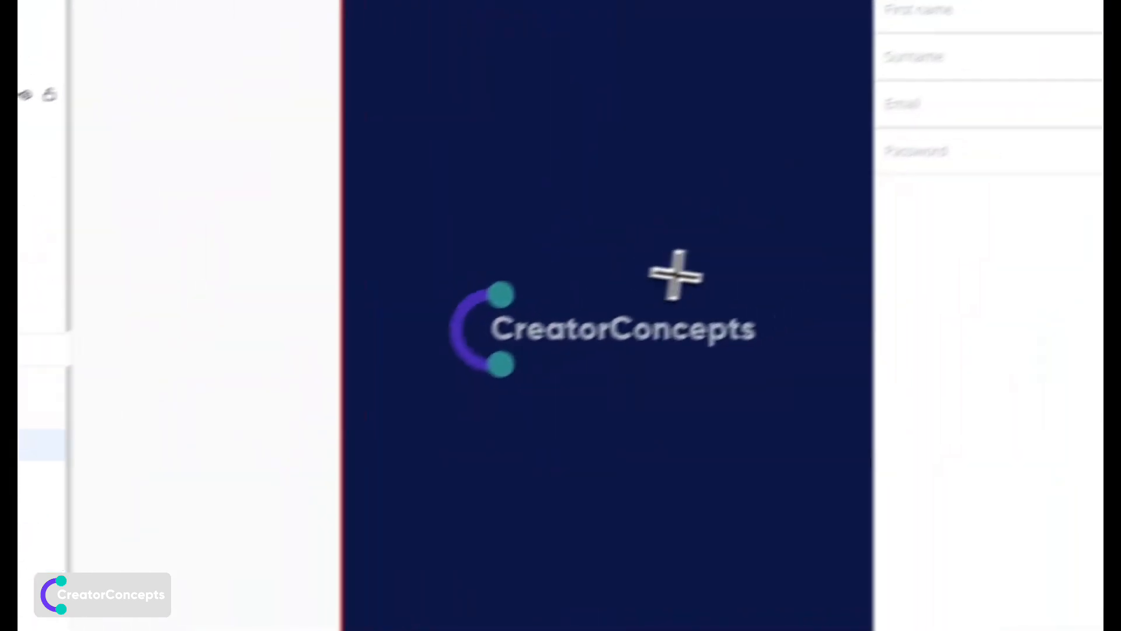
pyautogui.click(797, 333)
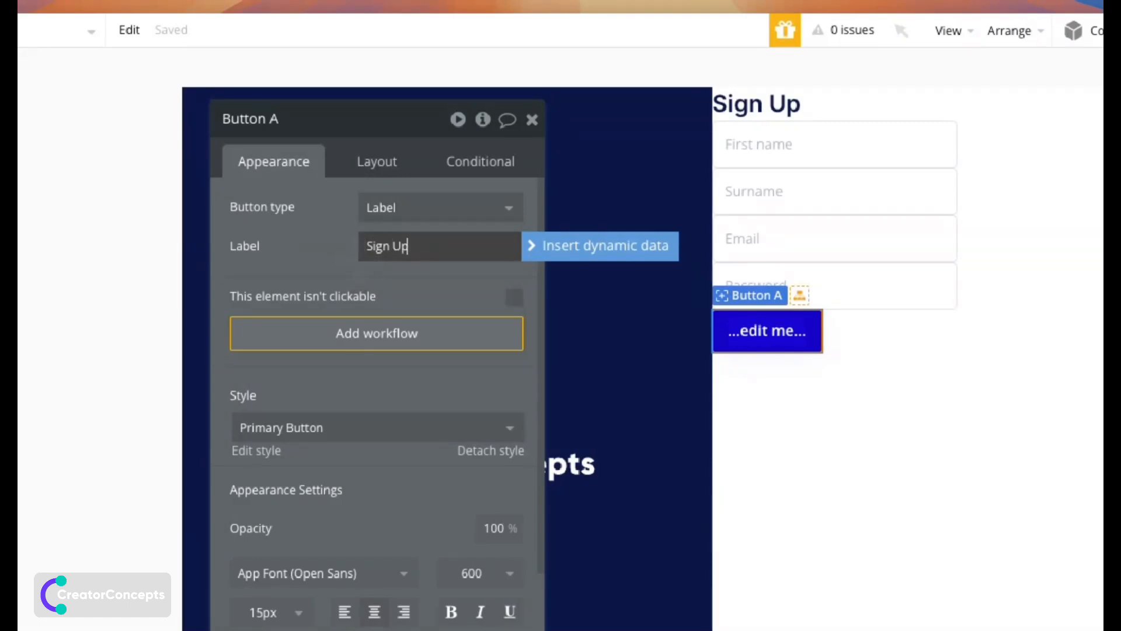
pyautogui.click(318, 264)
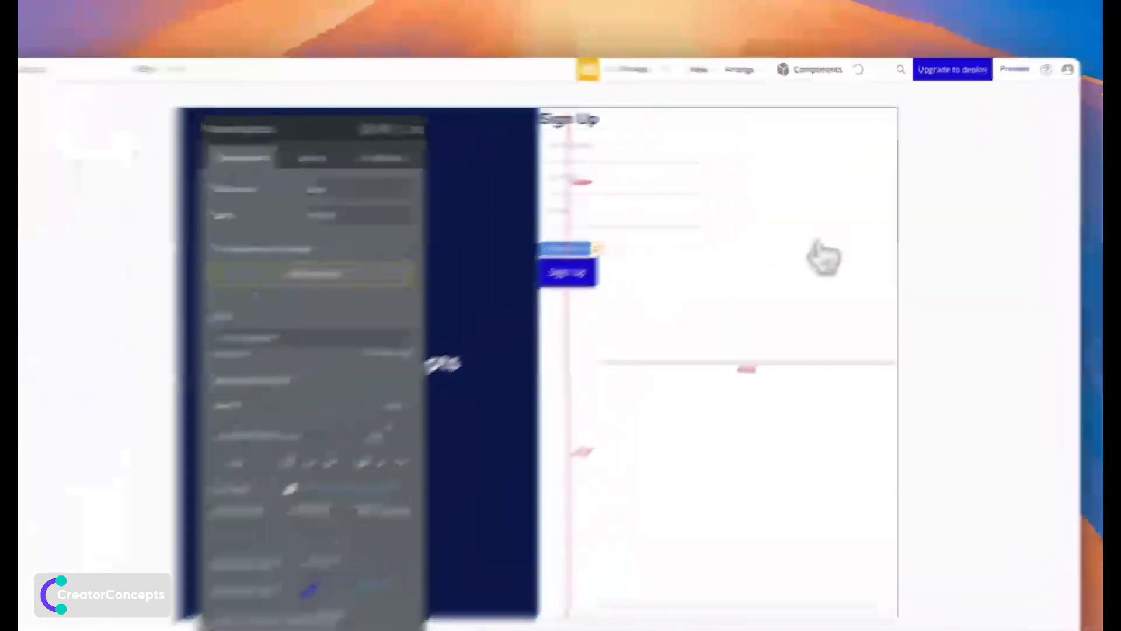
# Step: Apply gap spacing between the elements of Group C with a 20 px row gap and centre its container alignment vertically
pyautogui.click(842, 219)
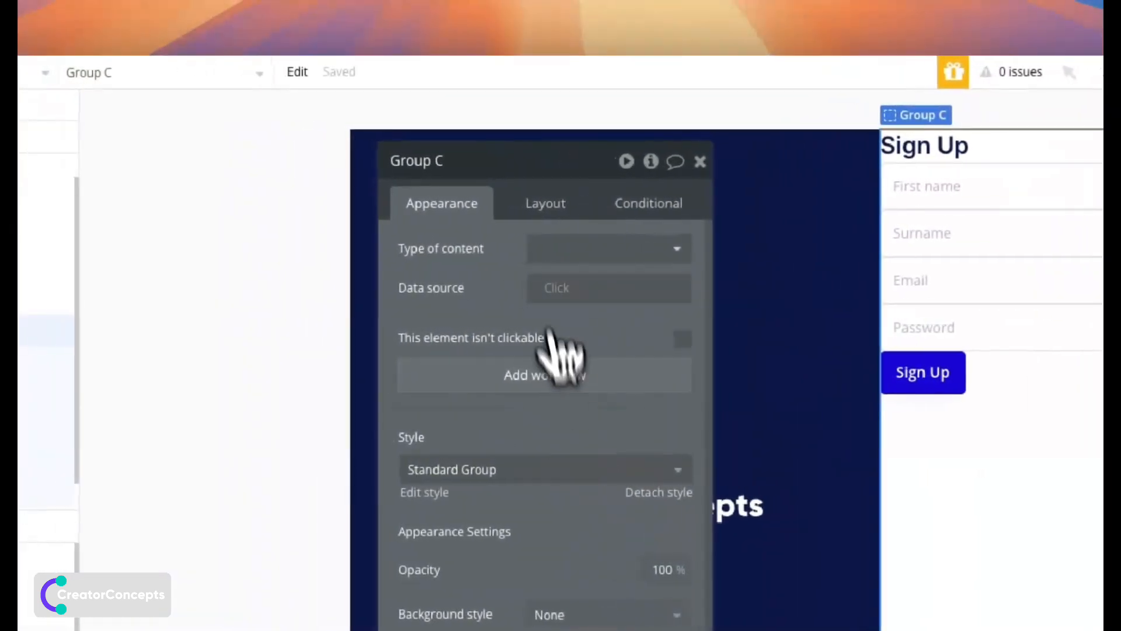
pyautogui.click(309, 194)
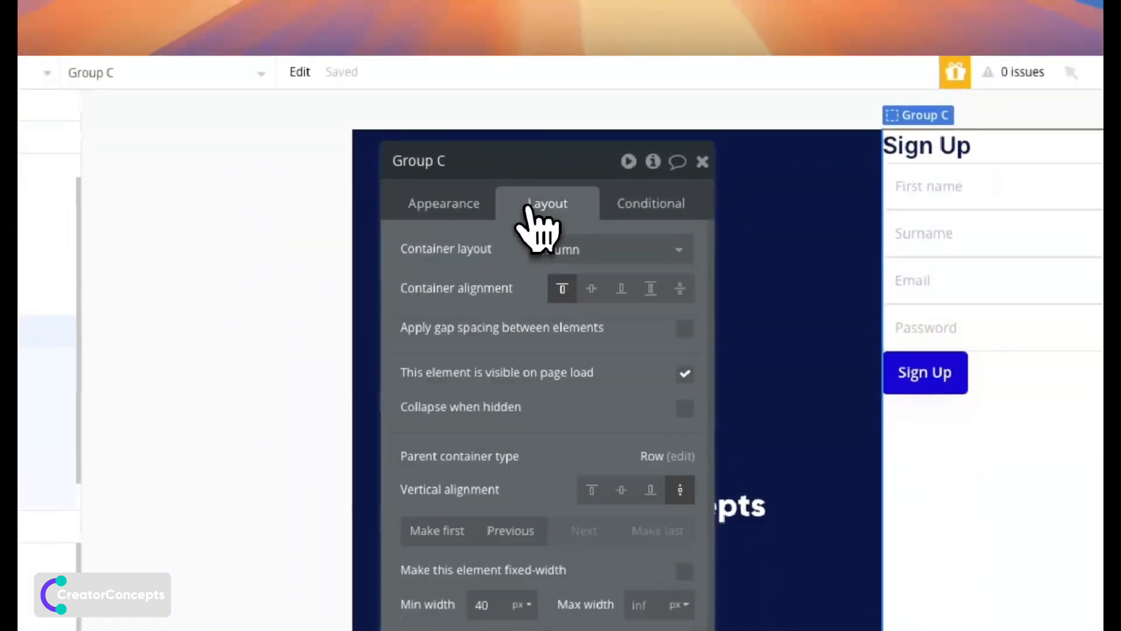
pyautogui.click(685, 328)
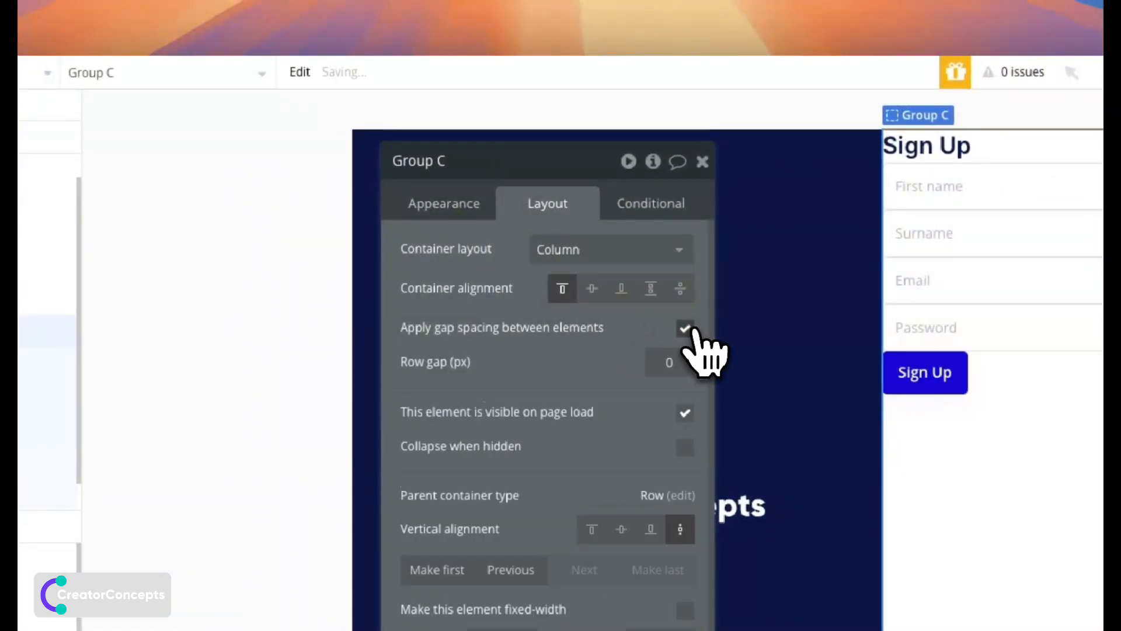
pyautogui.click(654, 358)
pyautogui.write('2')
pyautogui.moveTo(619, 367); pyautogui.dragTo(301, 368)
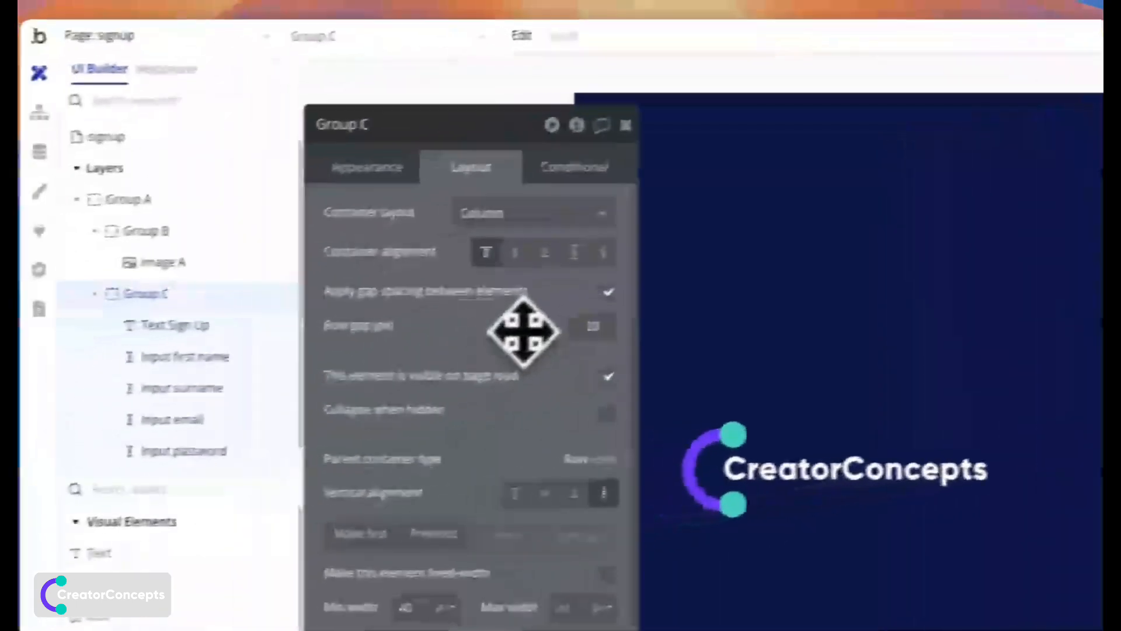
pyautogui.moveTo(523, 332); pyautogui.dragTo(558, 304)
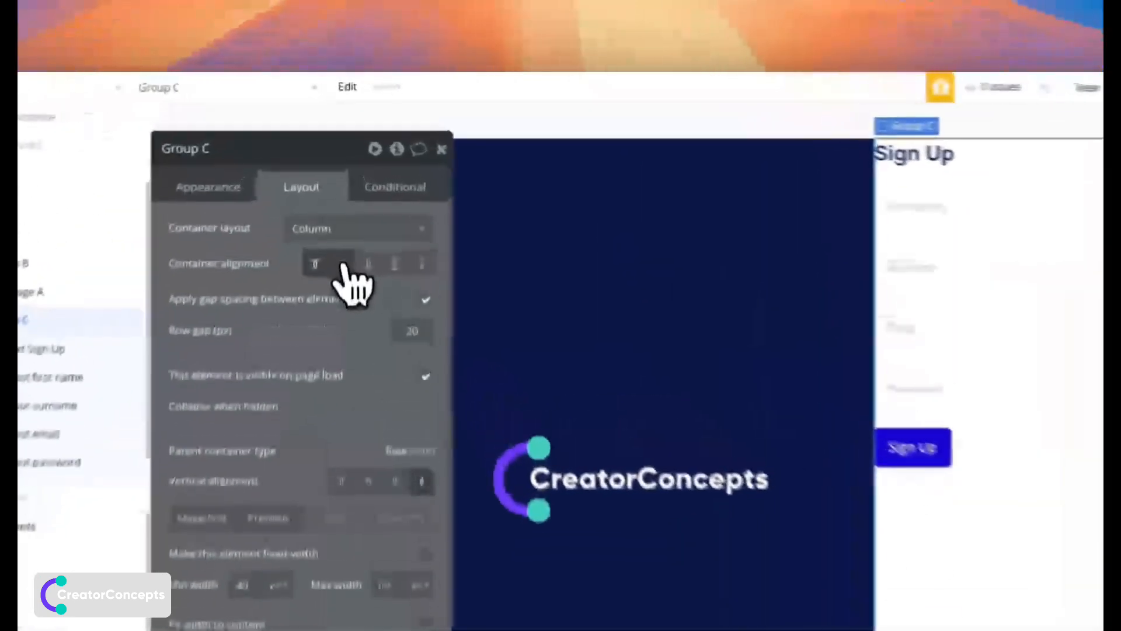
pyautogui.click(337, 178)
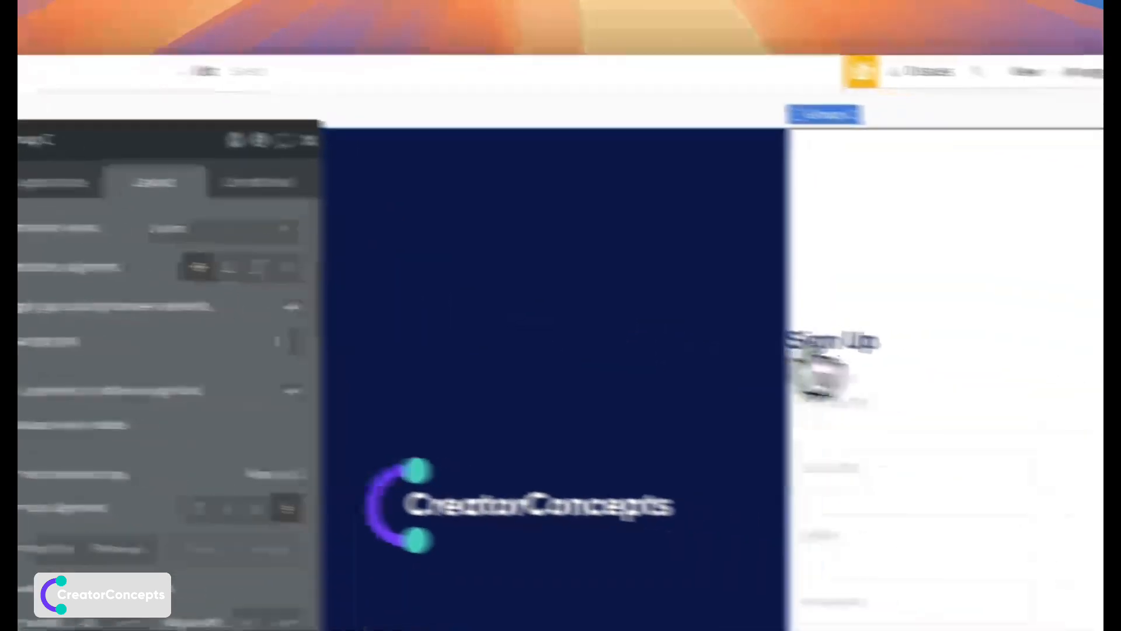
# Step: Centre the Sign Up text, the first name input and the surname input horizontally in Group C
pyautogui.click(1004, 358)
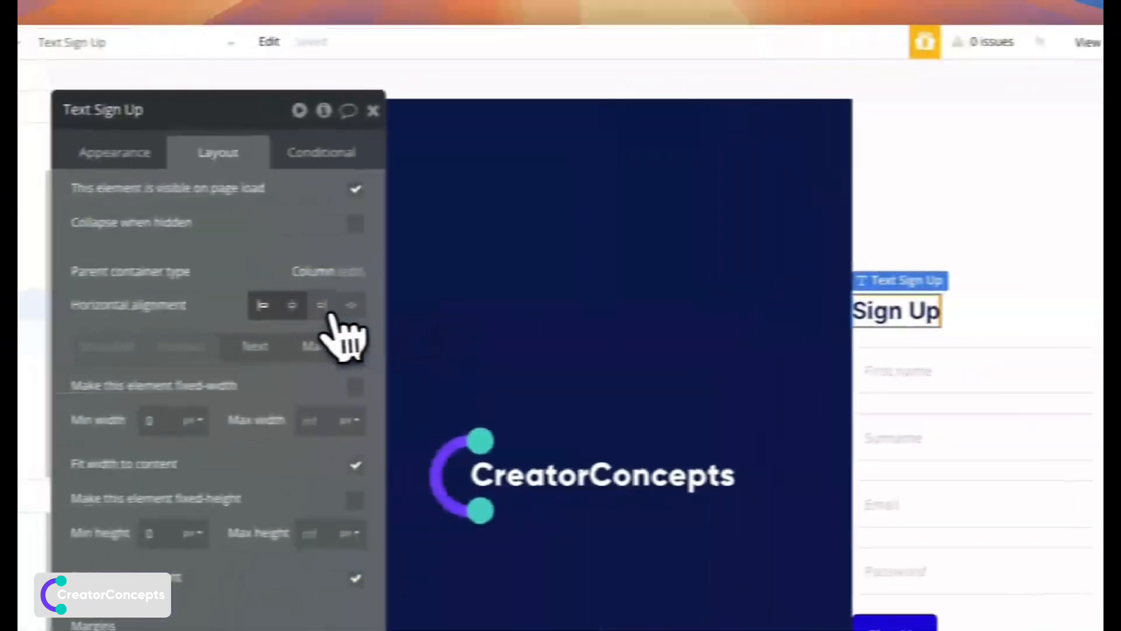
pyautogui.click(292, 305)
pyautogui.click(952, 371)
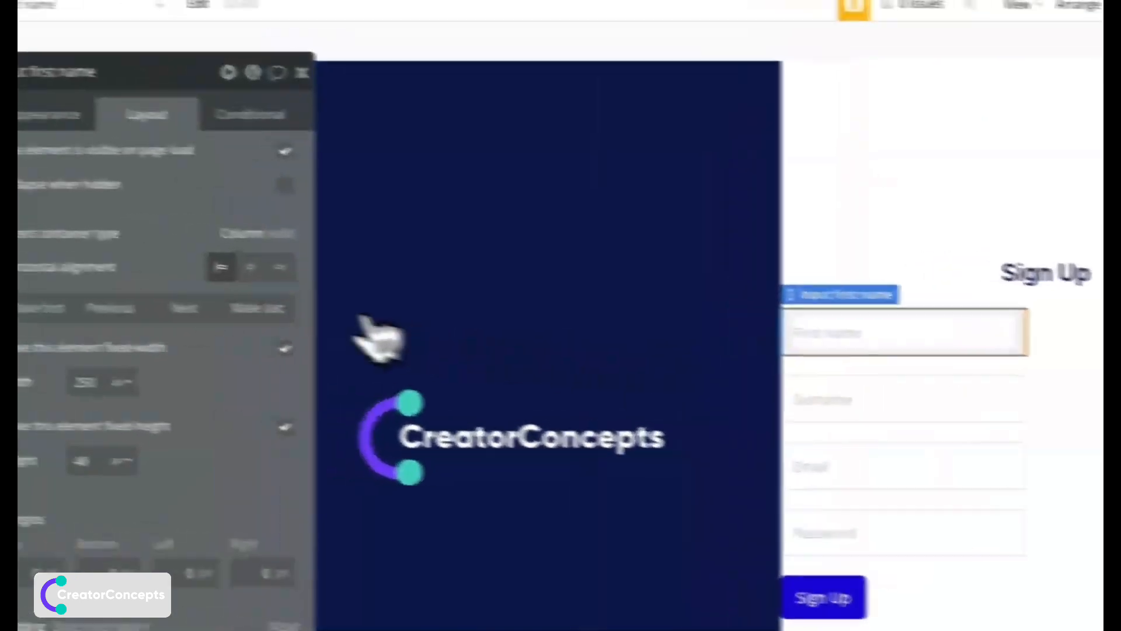
pyautogui.click(251, 267)
pyautogui.click(815, 399)
pyautogui.click(251, 267)
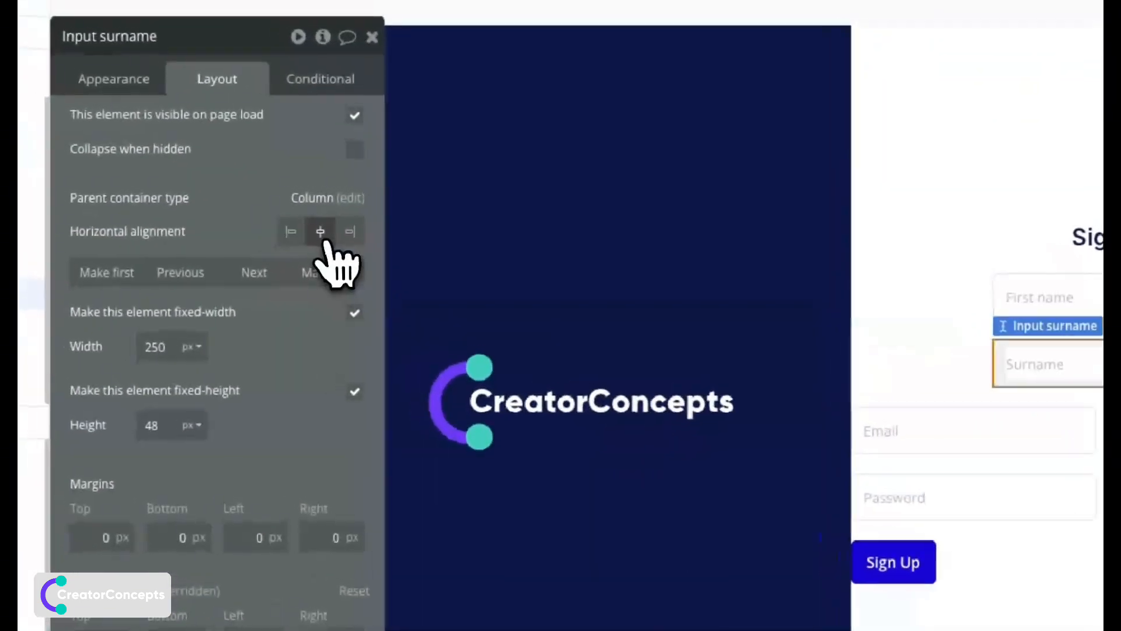
# Step: Centre the email input, the password input and the Sign Up button horizontally in Group C
pyautogui.click(870, 432)
pyautogui.click(320, 232)
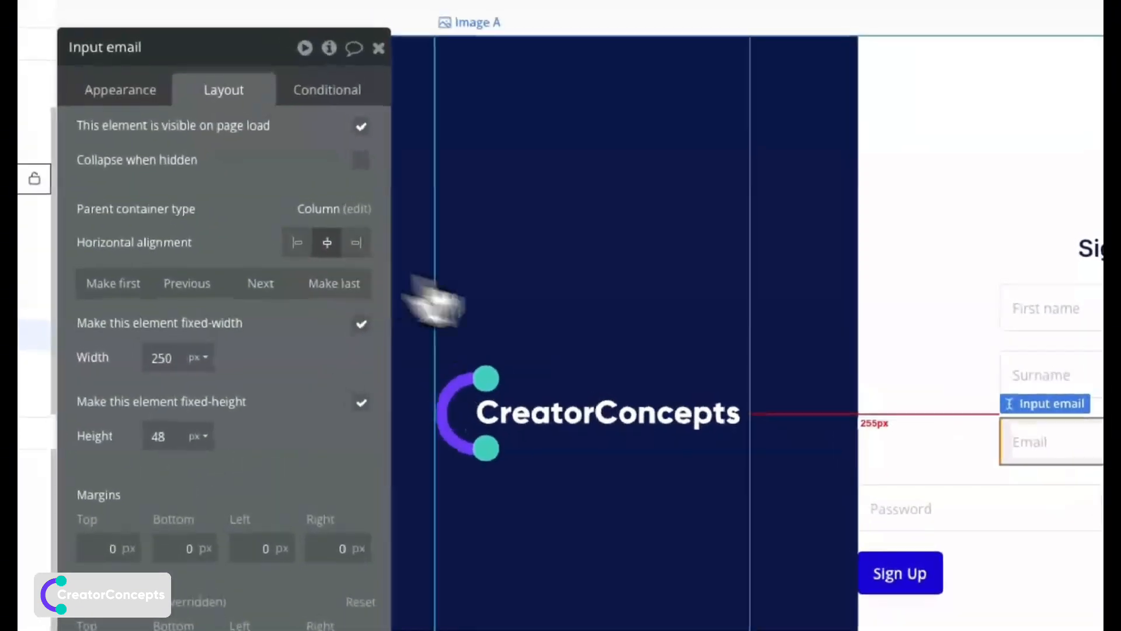
pyautogui.click(948, 511)
pyautogui.click(327, 242)
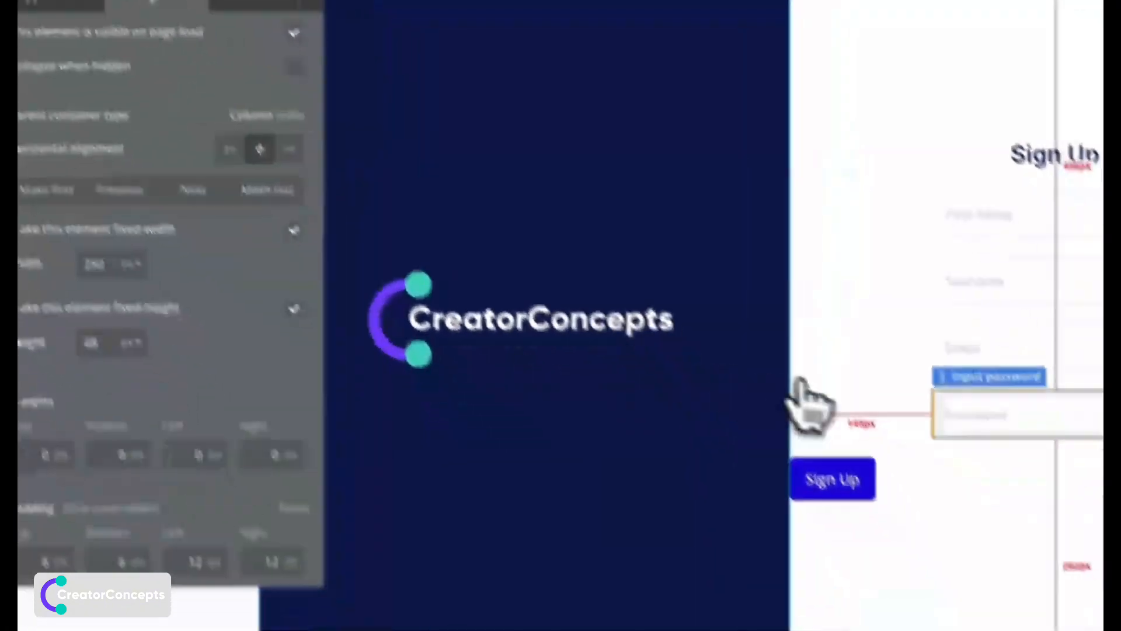
pyautogui.click(826, 482)
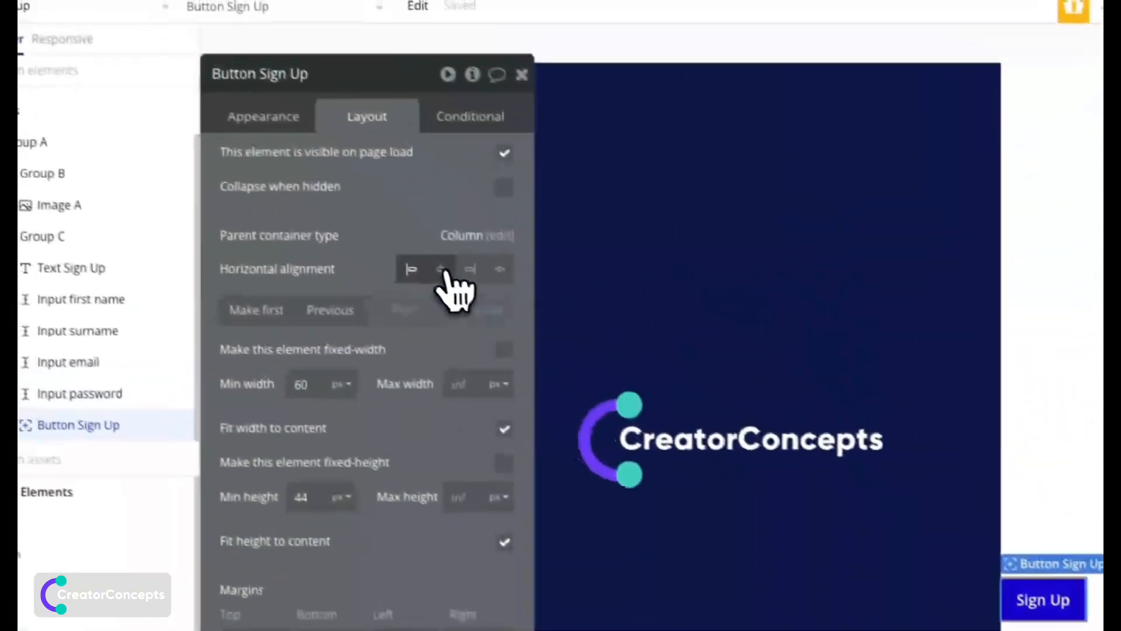
pyautogui.click(230, 149)
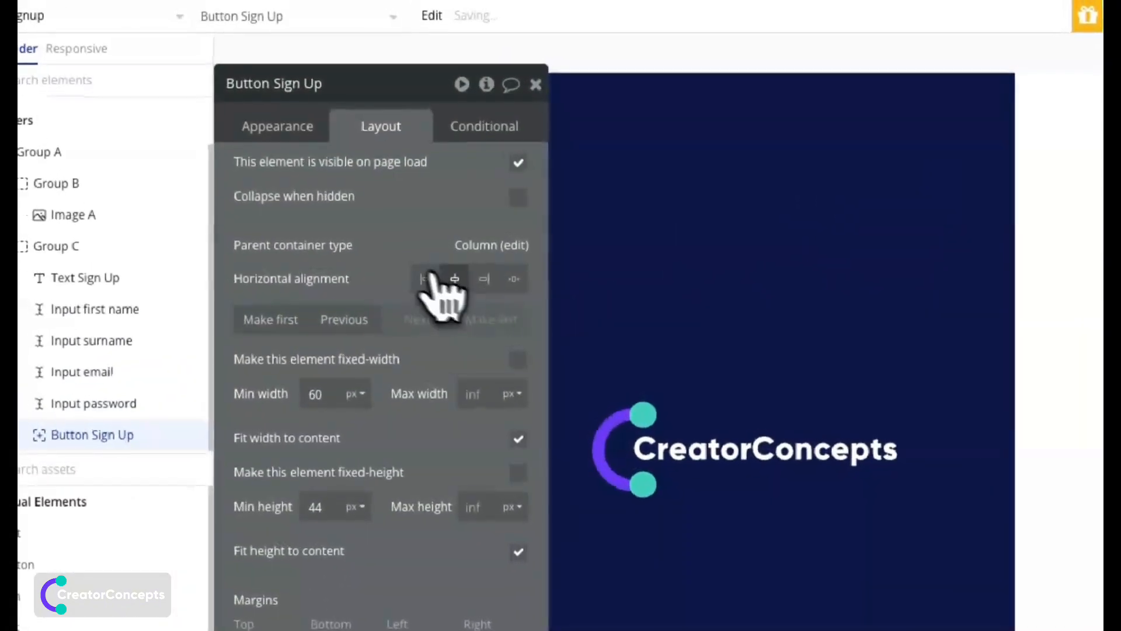
pyautogui.moveTo(378, 245); pyautogui.dragTo(399, 267)
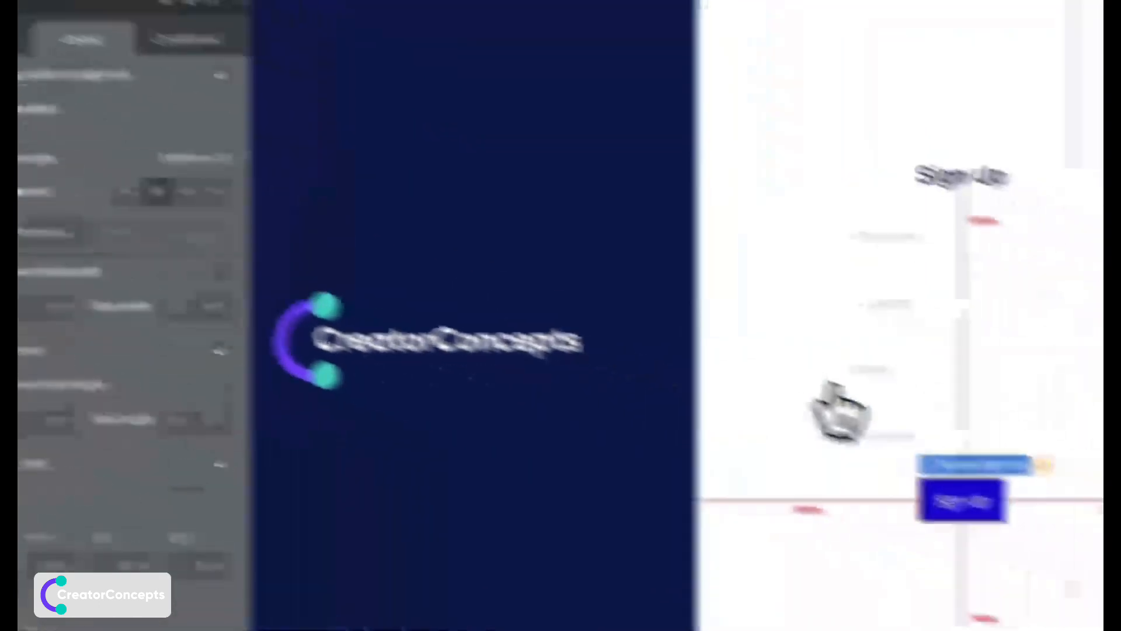
pyautogui.click(701, 458)
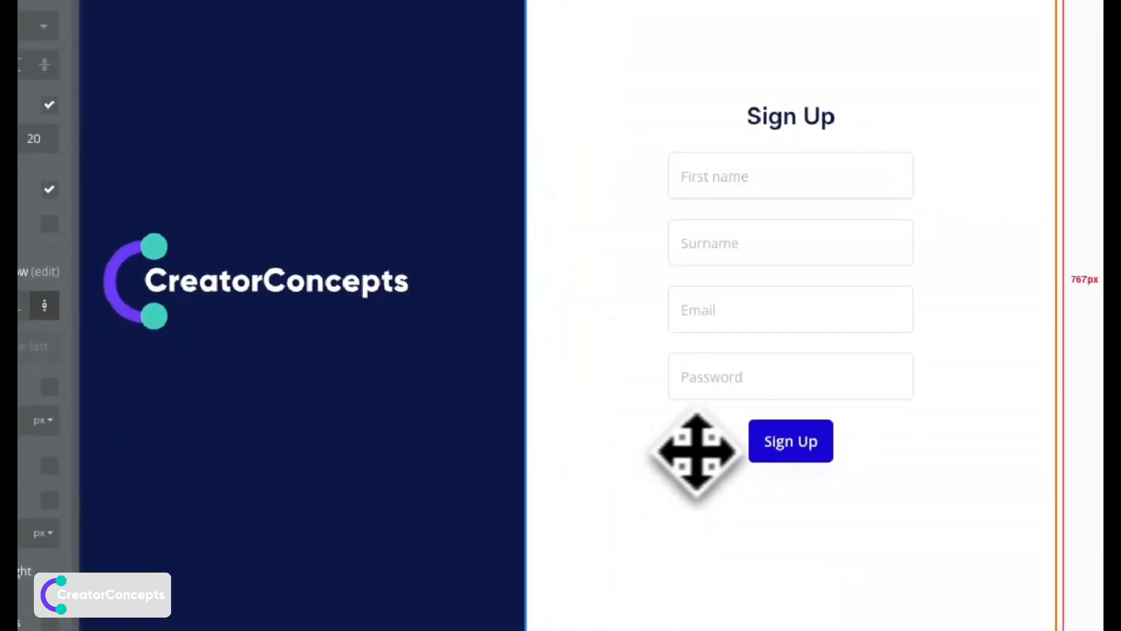
# Step: Create a workflow for the Sign Up button that runs when it is clicked
pyautogui.click(781, 442)
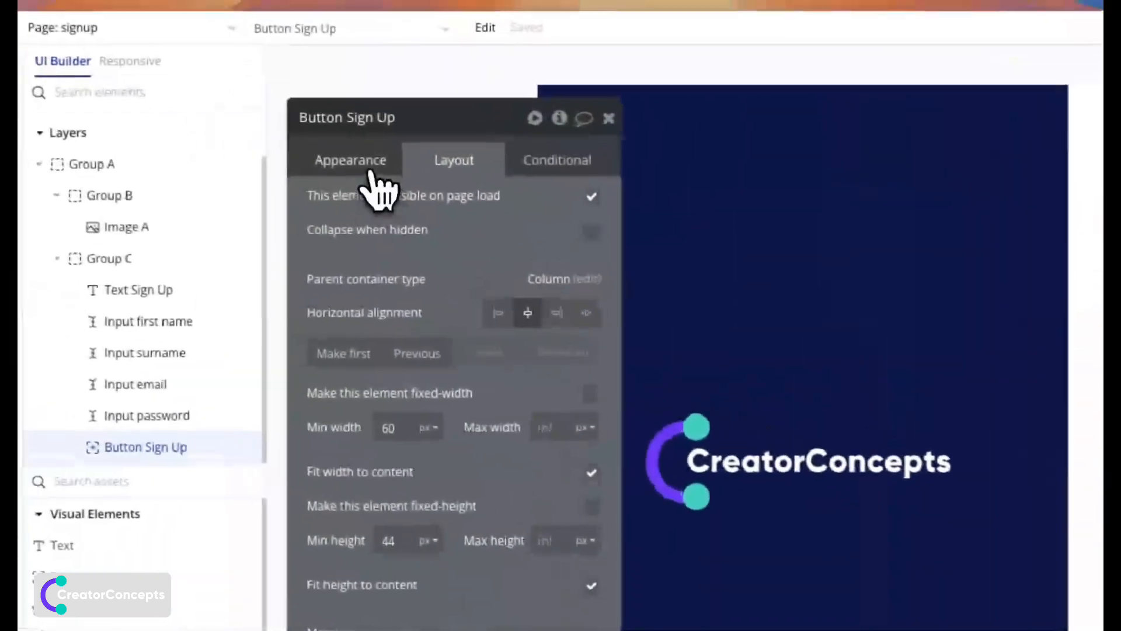
pyautogui.click(374, 166)
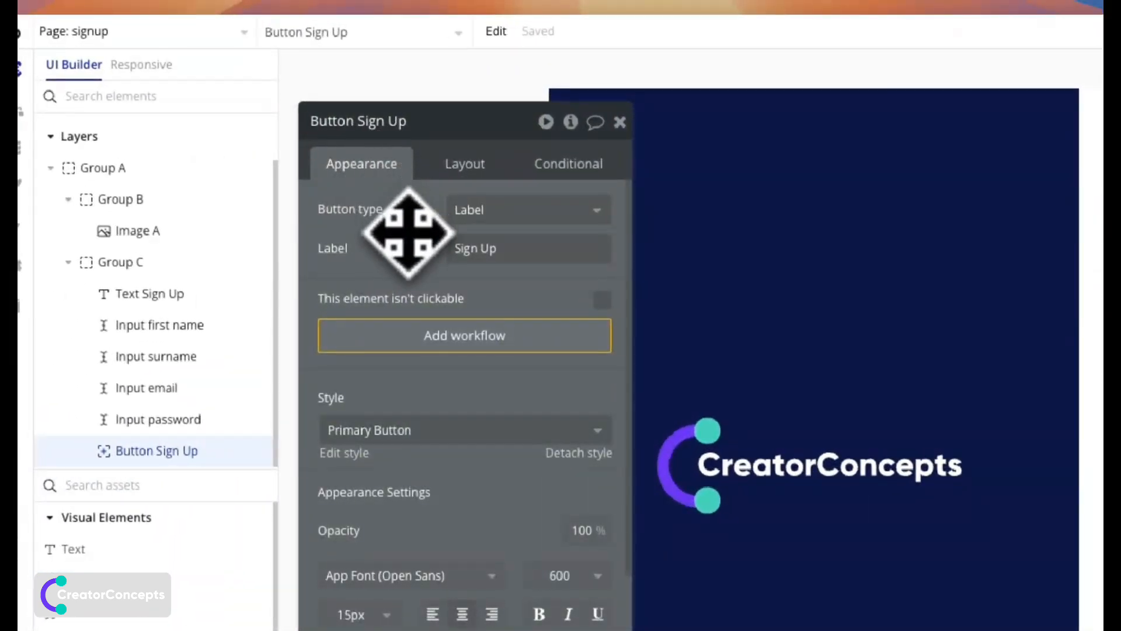
pyautogui.moveTo(407, 233); pyautogui.dragTo(408, 231)
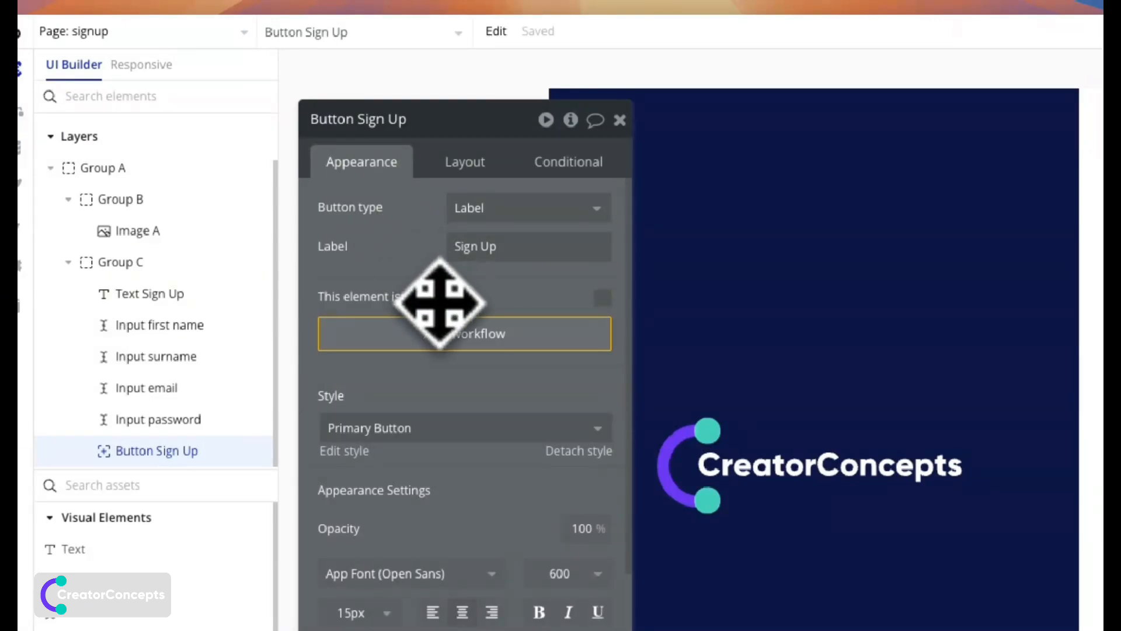
pyautogui.click(484, 344)
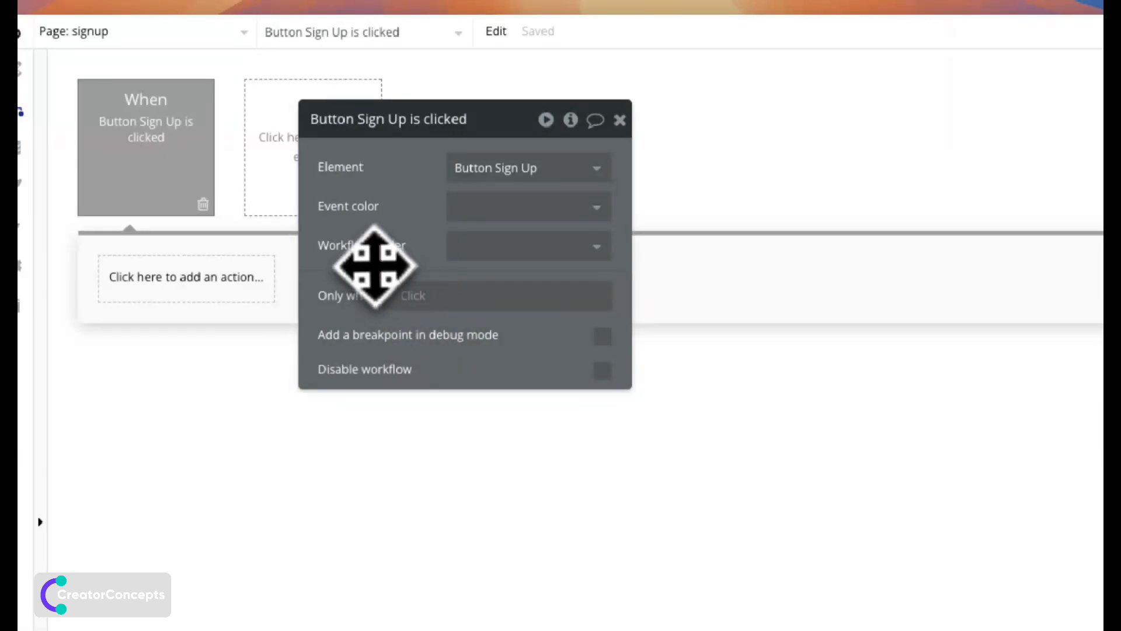
# Step: Add the account action "Sign the user up" as the first action of the Sign Up button's workflow
pyautogui.moveTo(375, 266); pyautogui.dragTo(556, 238)
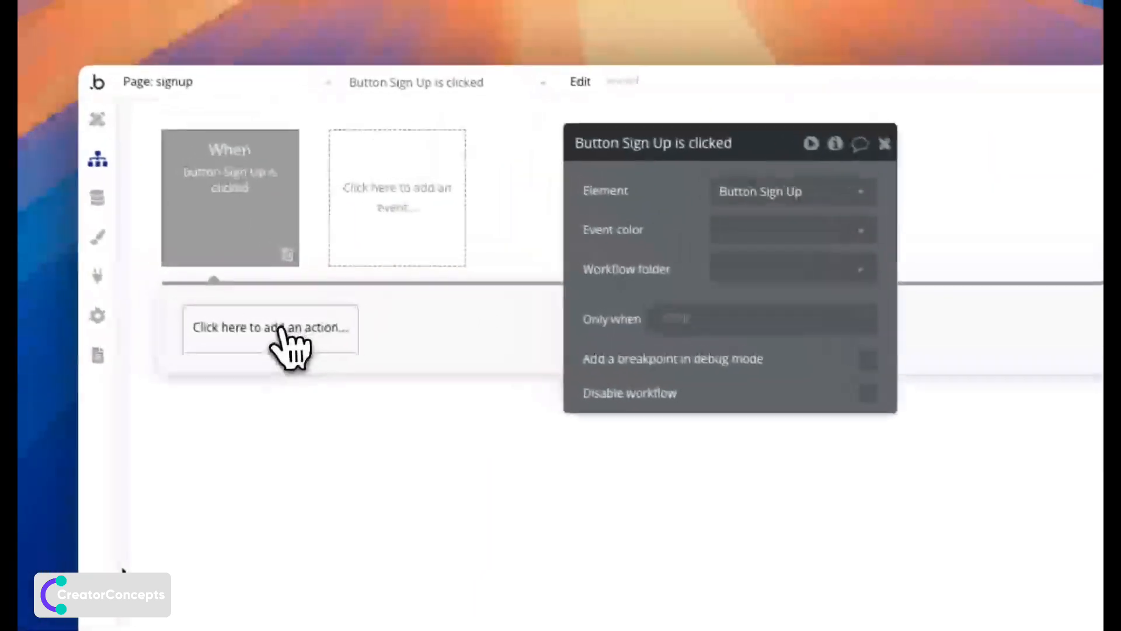
pyautogui.click(199, 285)
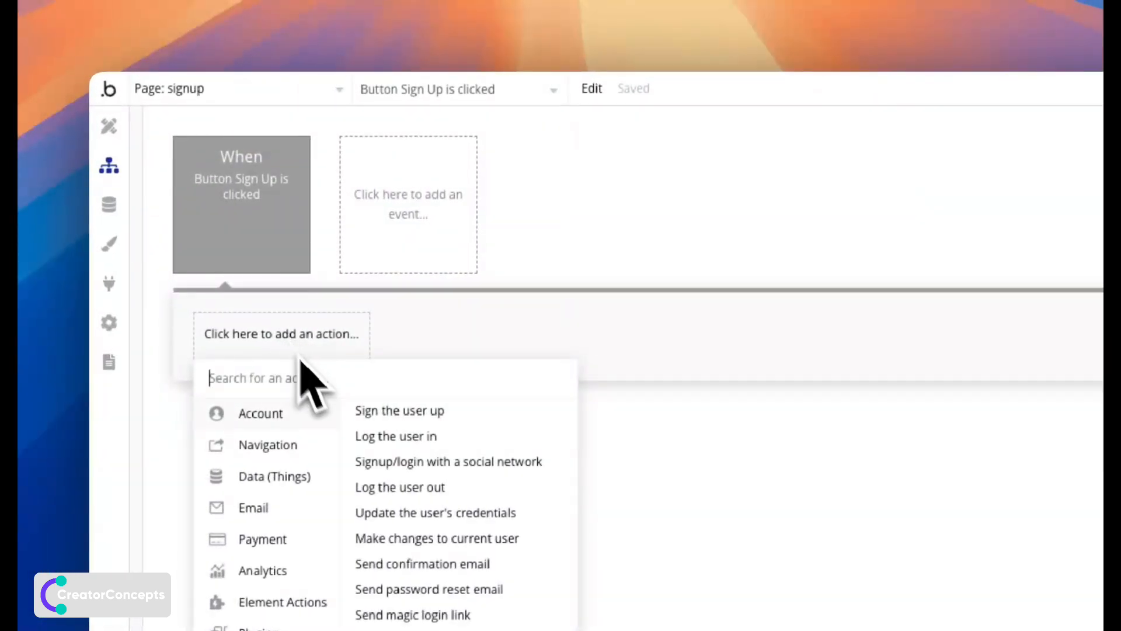
pyautogui.click(404, 412)
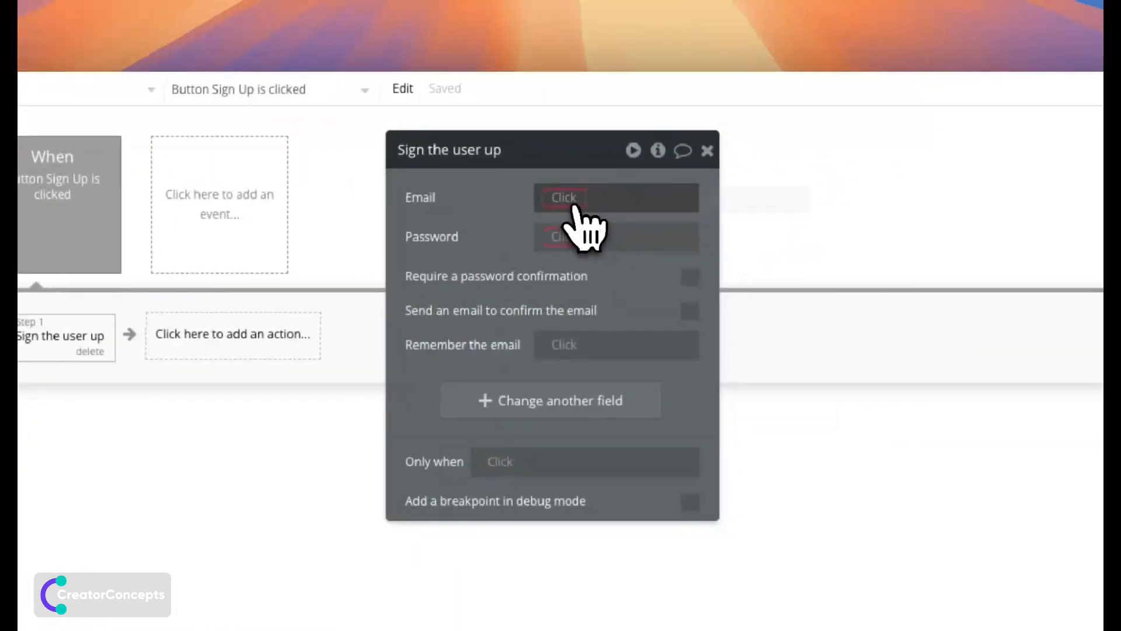
# Step: Set the Email of the "Sign the user up" action to Input email's value
pyautogui.click(572, 202)
pyautogui.write('inp')
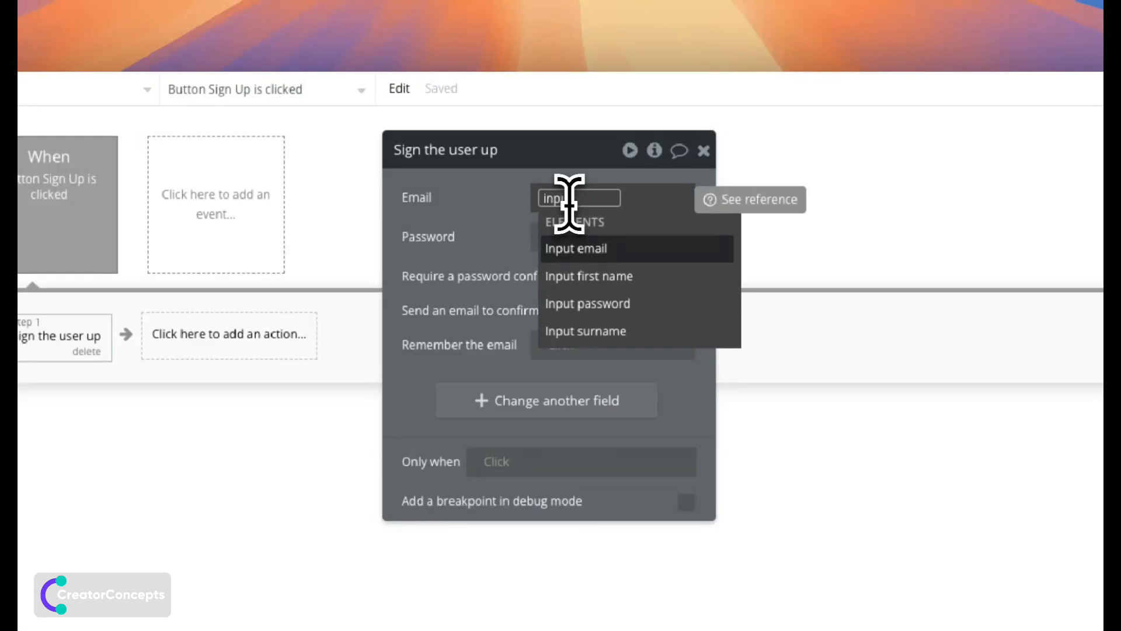
pyautogui.write('ut')
pyautogui.click(584, 248)
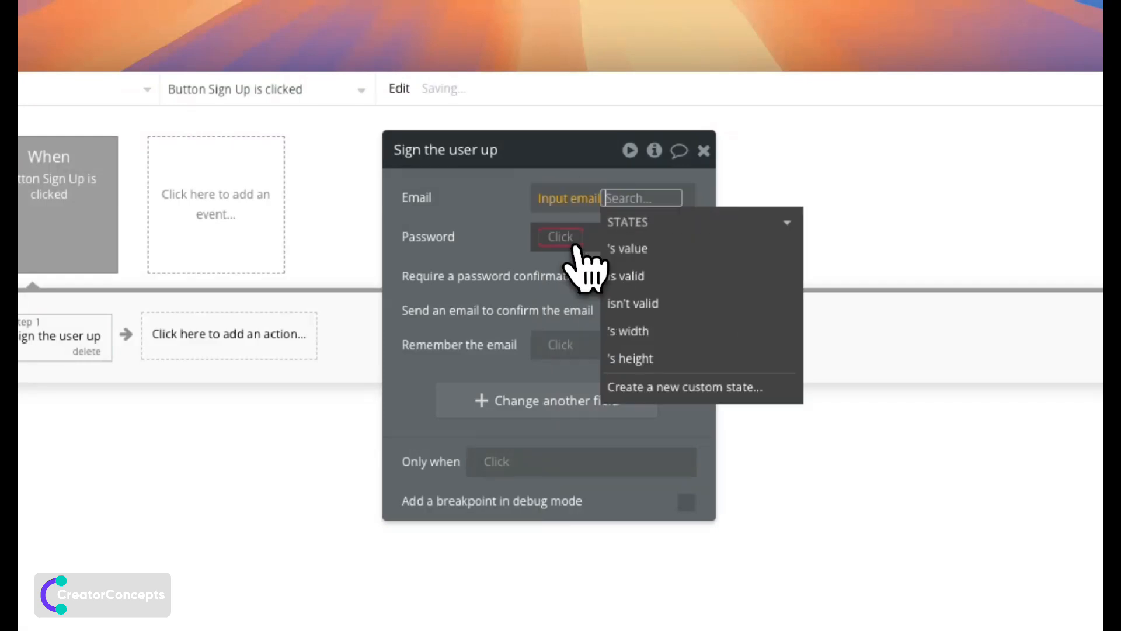
pyautogui.click(637, 250)
pyautogui.click(476, 251)
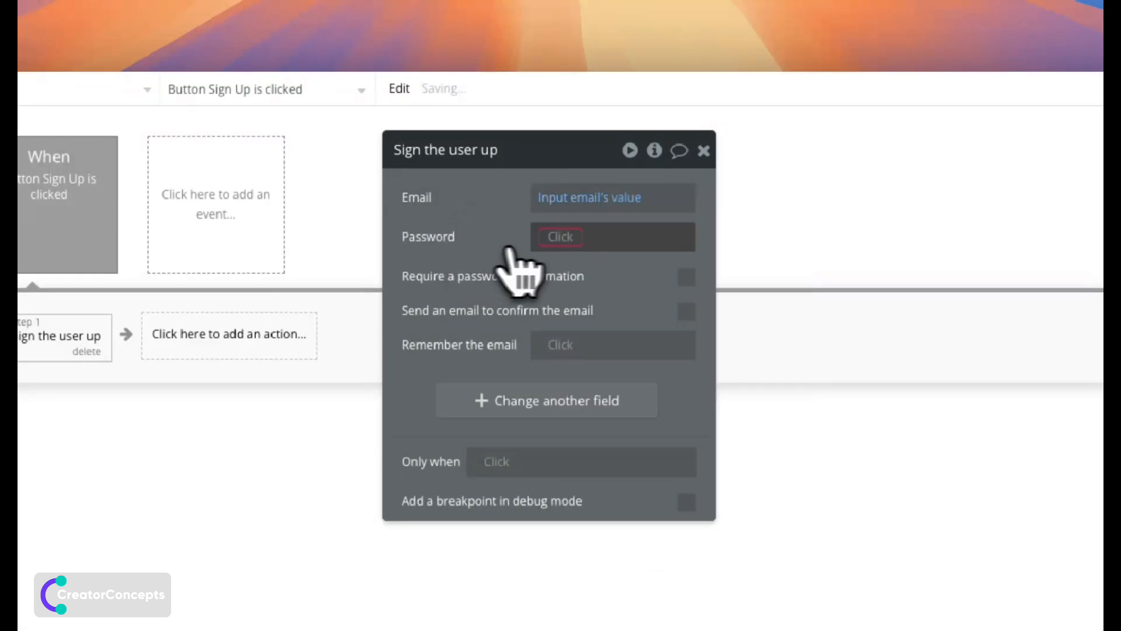
# Step: Set the Password of the "Sign the user up" action to Input password's value
pyautogui.click(565, 244)
pyautogui.write('inp')
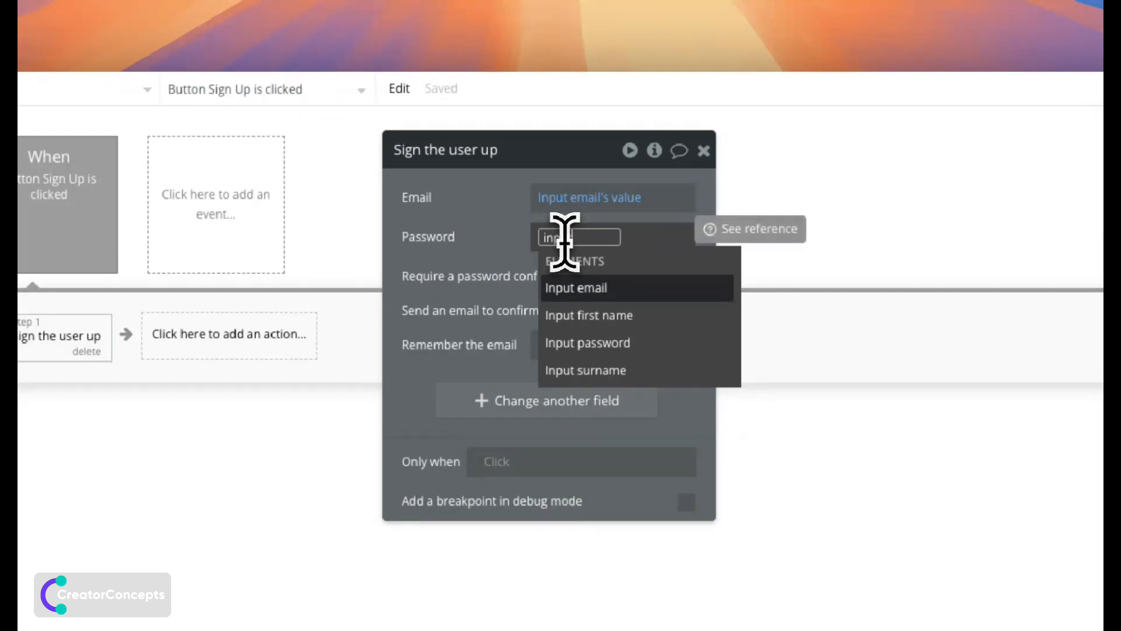
pyautogui.write('ut')
pyautogui.click(573, 343)
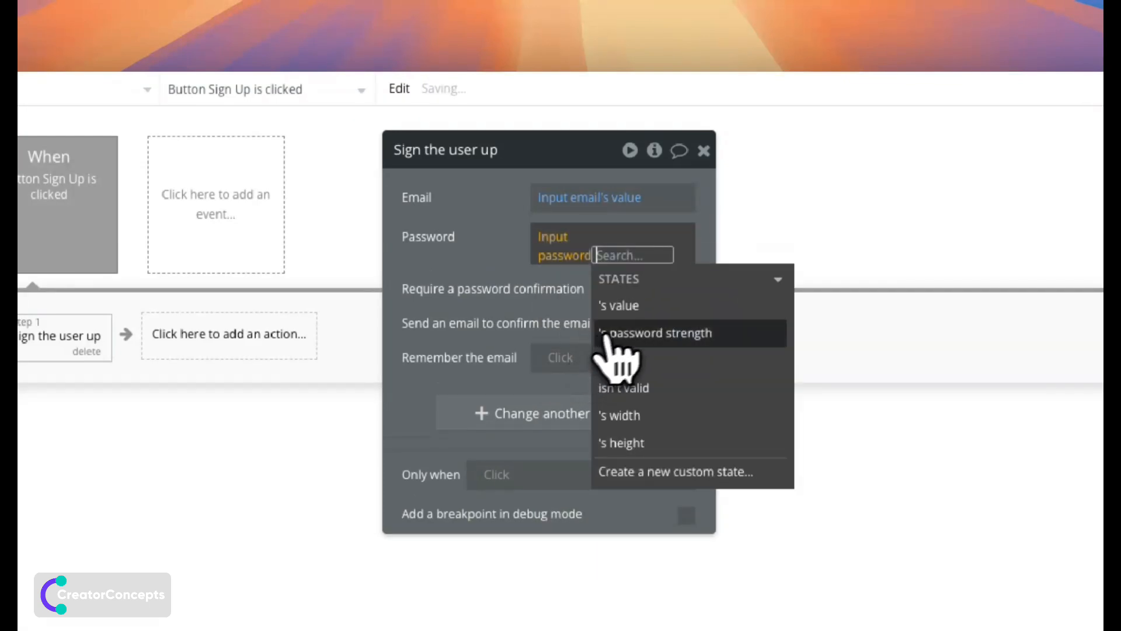
pyautogui.click(643, 304)
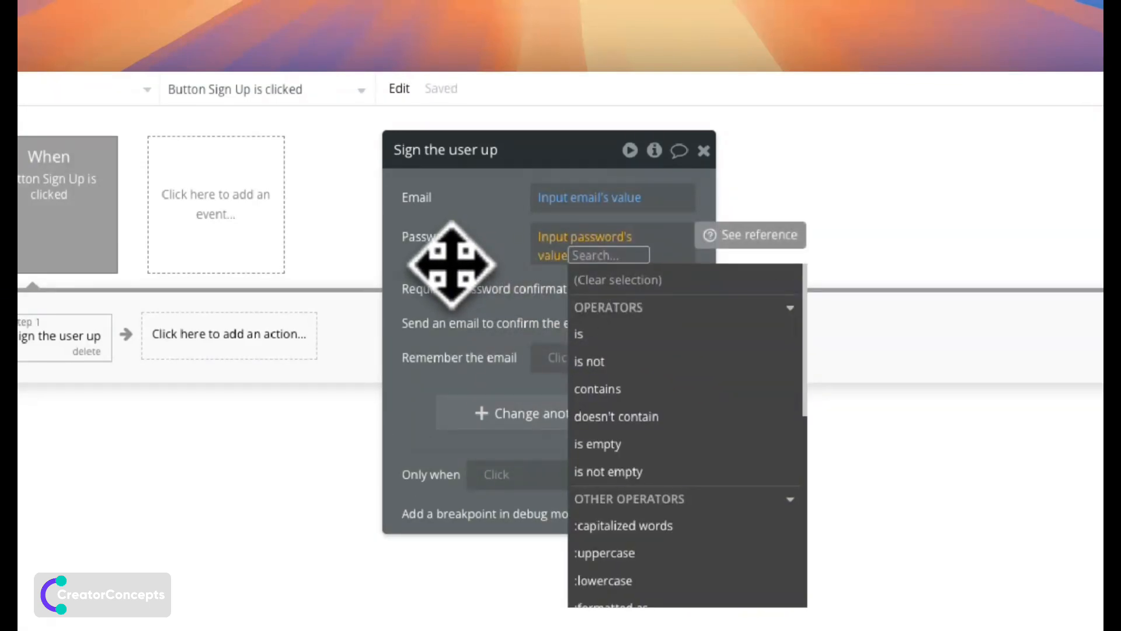
pyautogui.moveTo(451, 264); pyautogui.dragTo(681, 283)
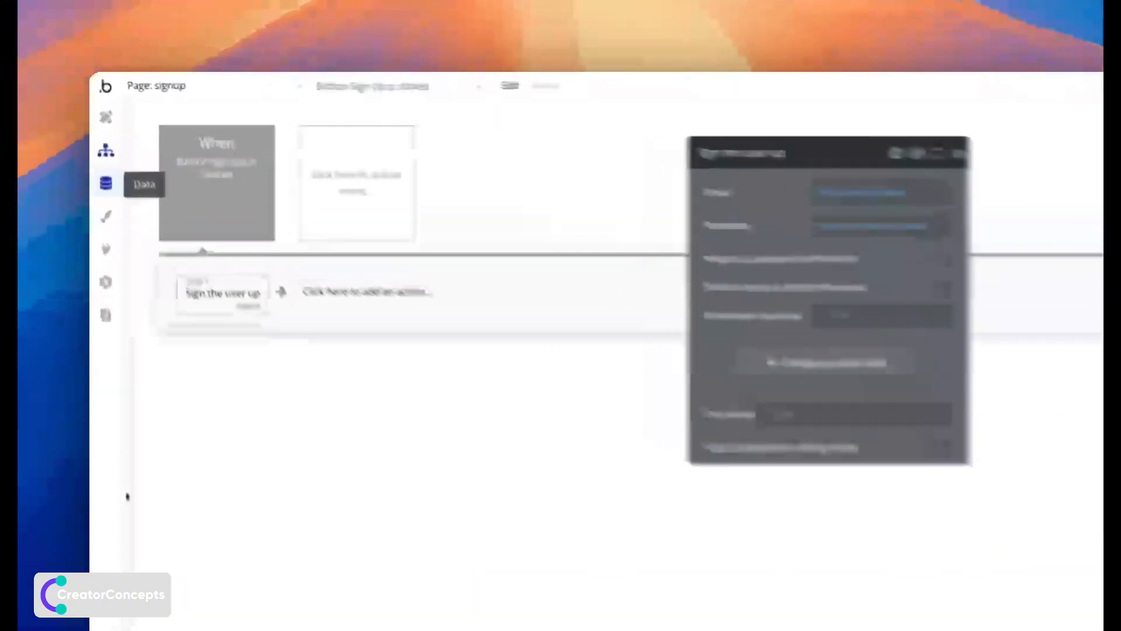
# Step: Create a new field named "first name" of type text on the User data type
pyautogui.click(100, 140)
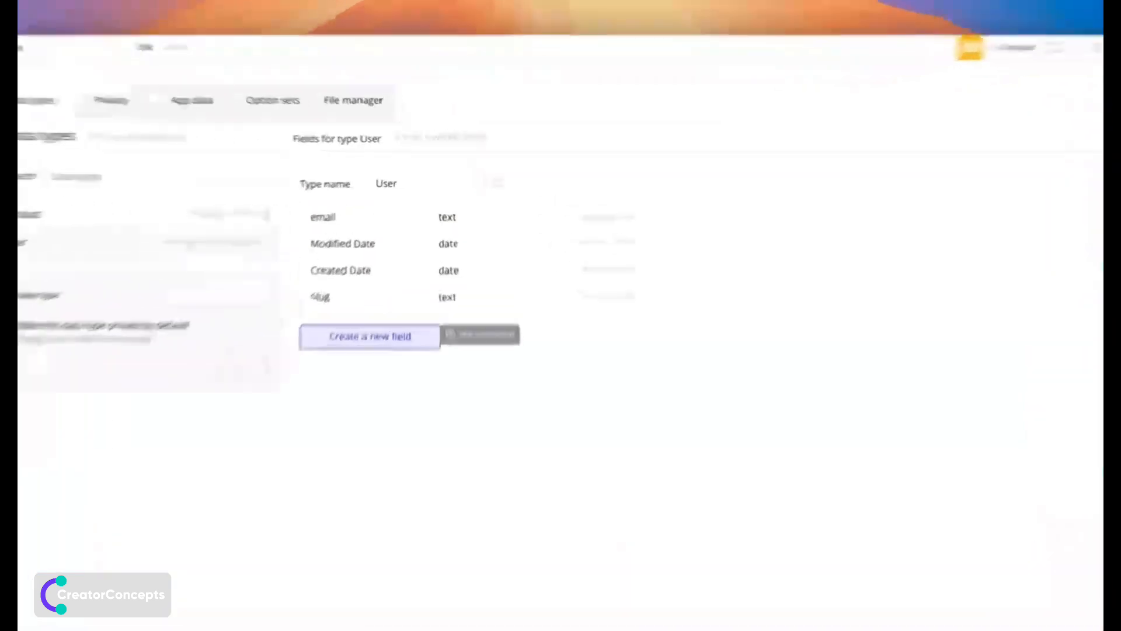
pyautogui.click(390, 282)
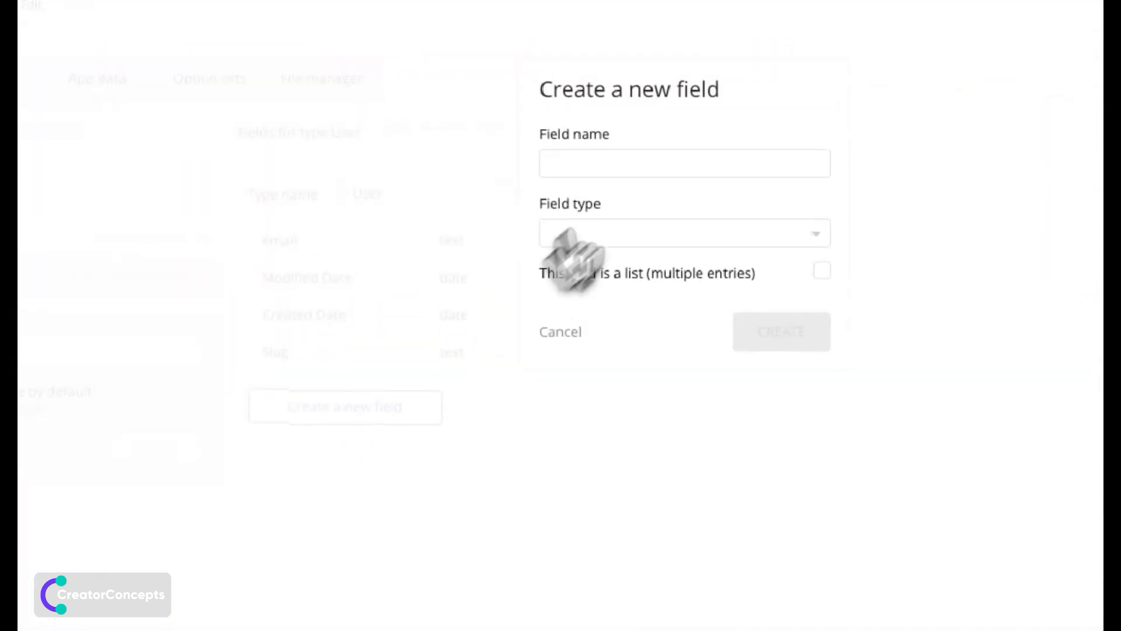
pyautogui.click(541, 156)
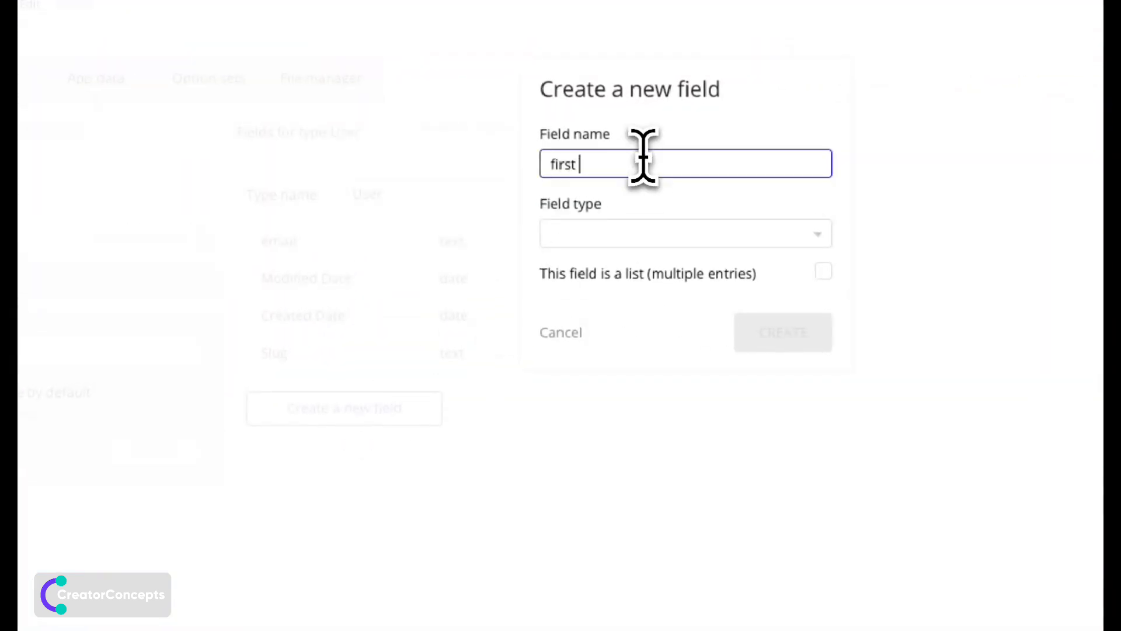
pyautogui.write('first name')
pyautogui.click(658, 233)
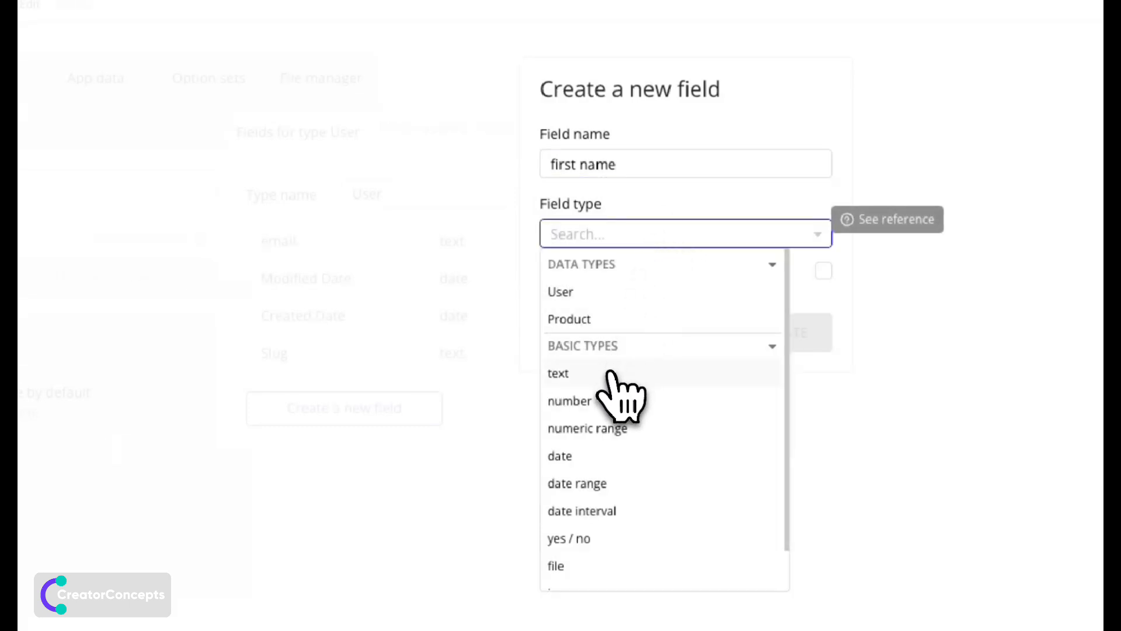
pyautogui.click(610, 374)
pyautogui.click(780, 332)
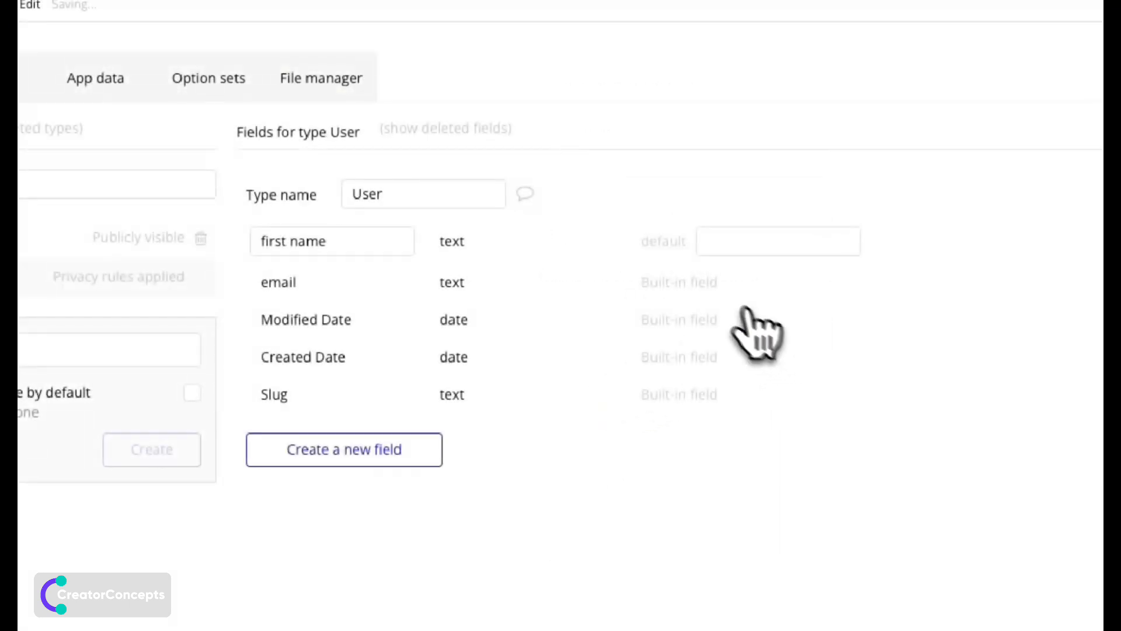
# Step: Create a new field named "surname" of type text on the User data type
pyautogui.click(394, 460)
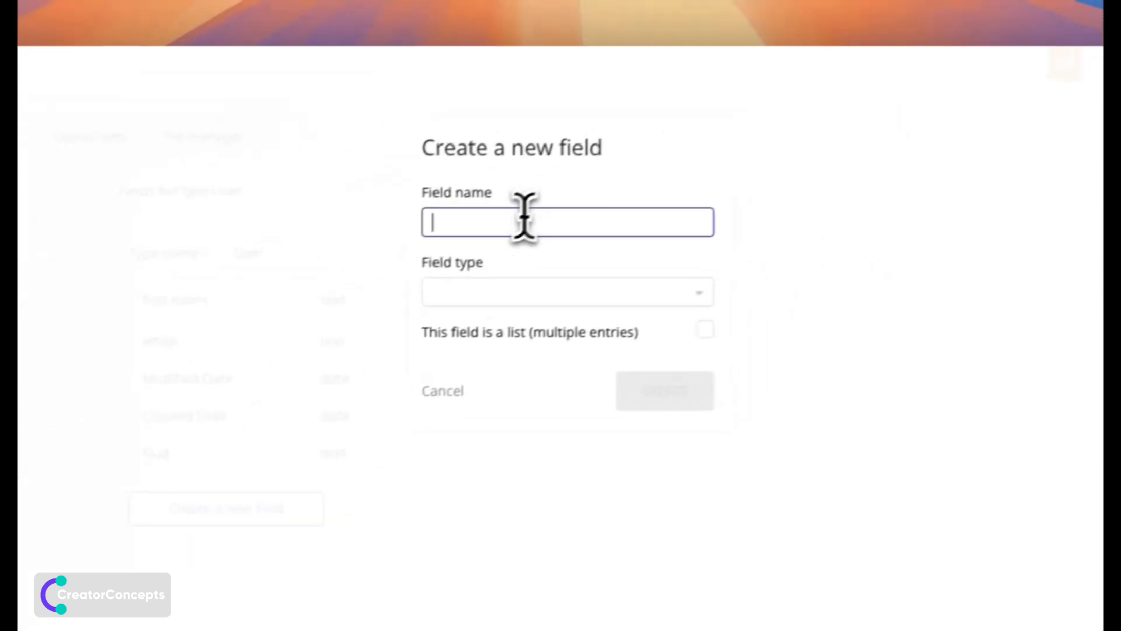
pyautogui.write('surname')
pyautogui.click(529, 311)
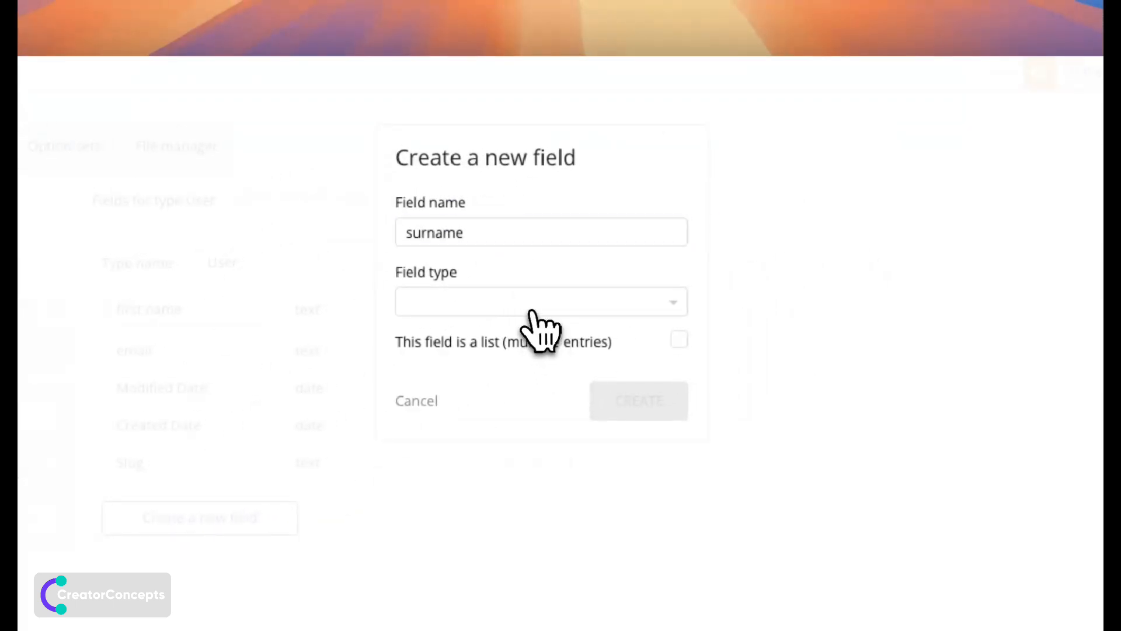
pyautogui.click(501, 436)
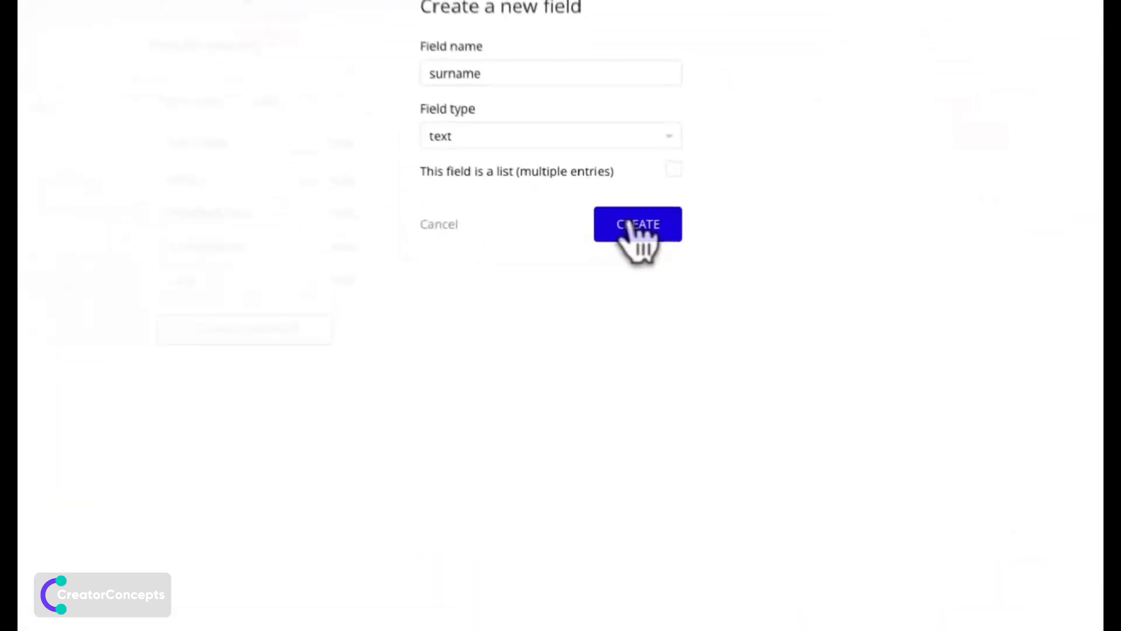
pyautogui.click(609, 245)
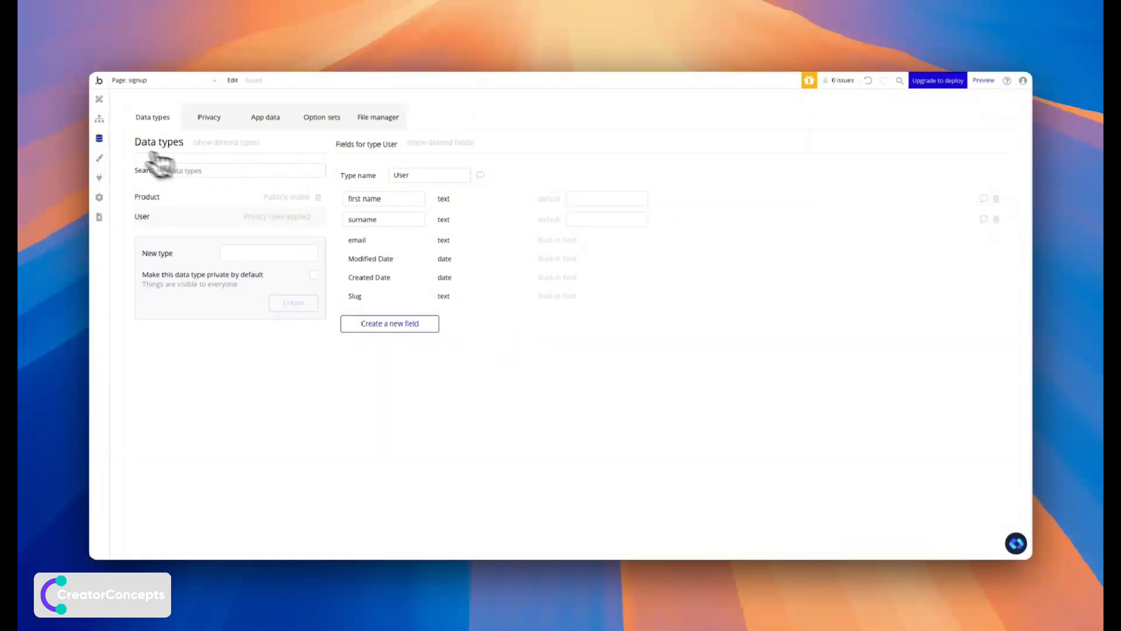
# Step: Add a "Make changes to thing" action after the sign-up action in the button's workflow, with Current User as the thing to change
pyautogui.click(100, 119)
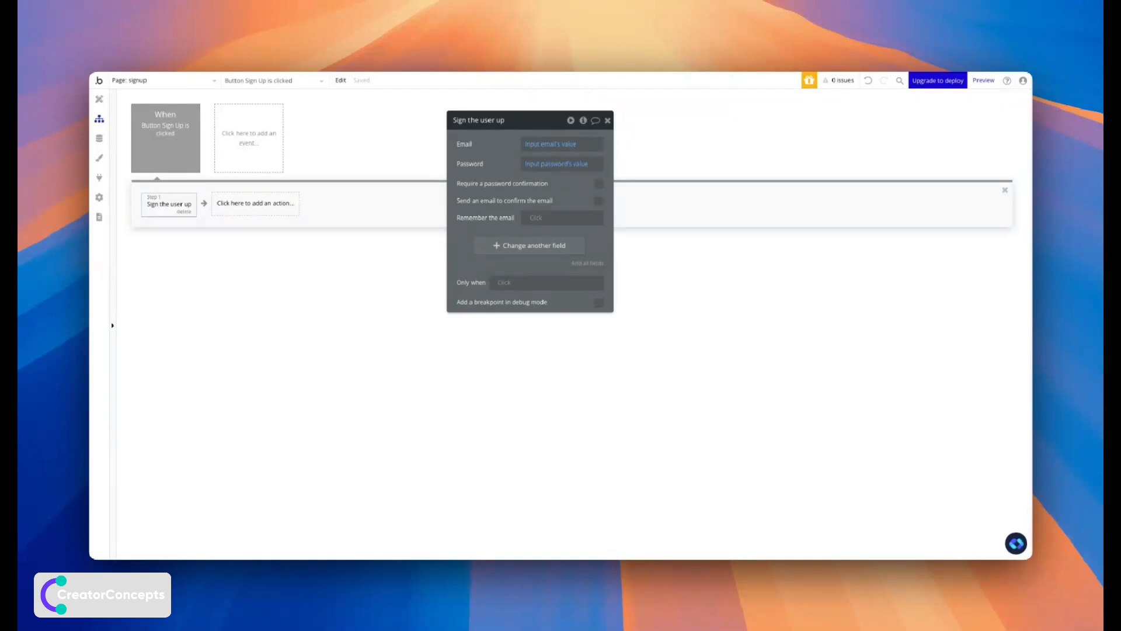
pyautogui.click(245, 214)
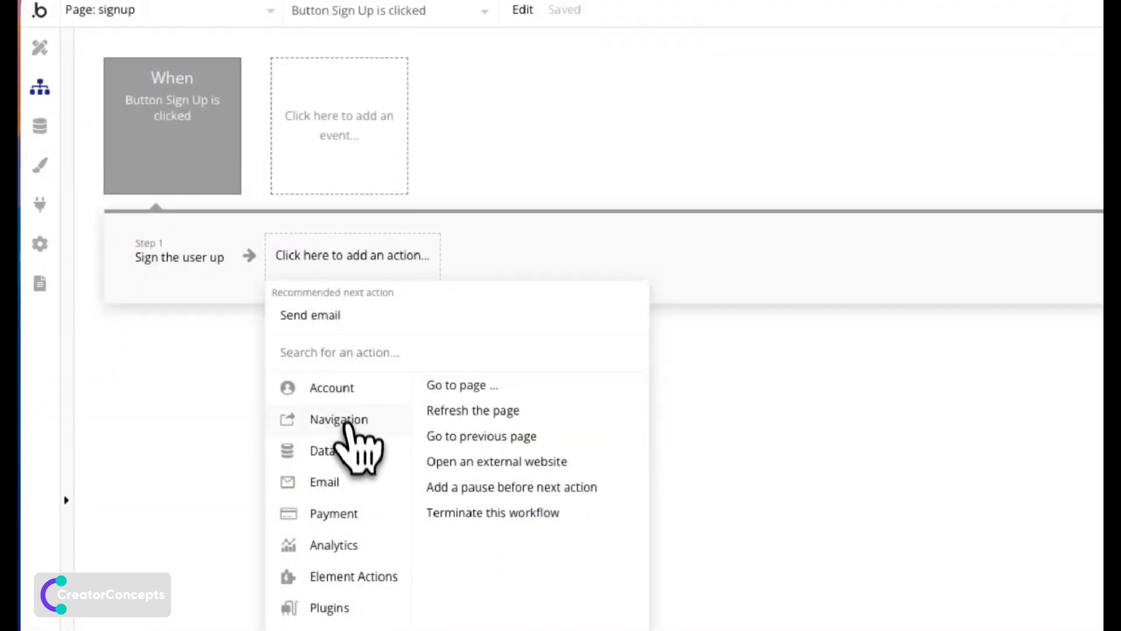
pyautogui.moveTo(371, 422)
pyautogui.moveTo(394, 451)
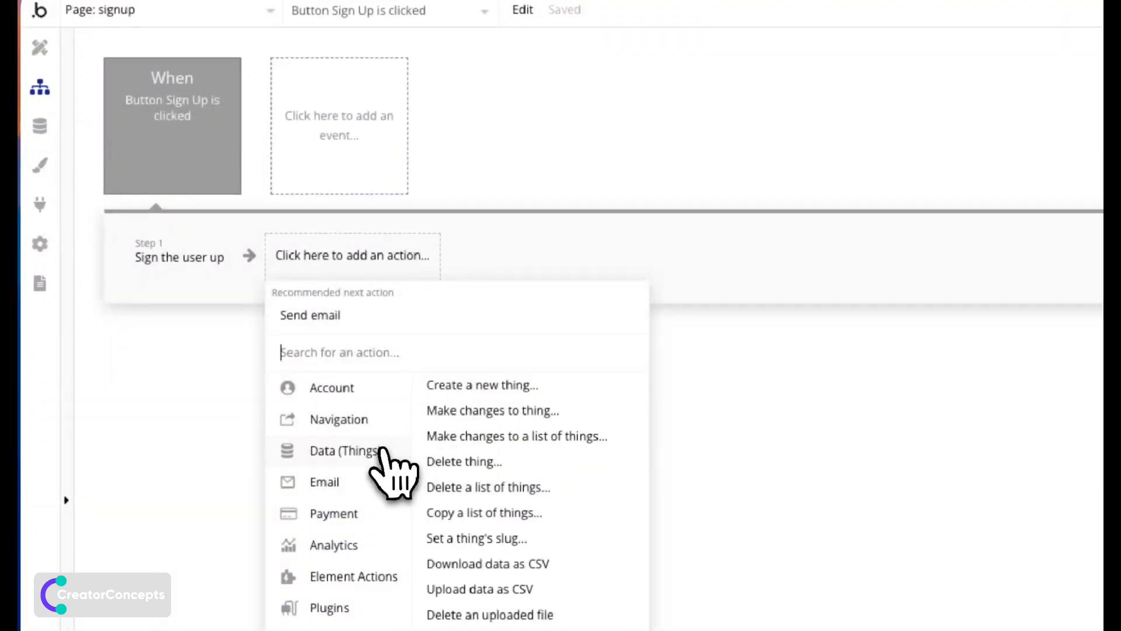
pyautogui.click(493, 412)
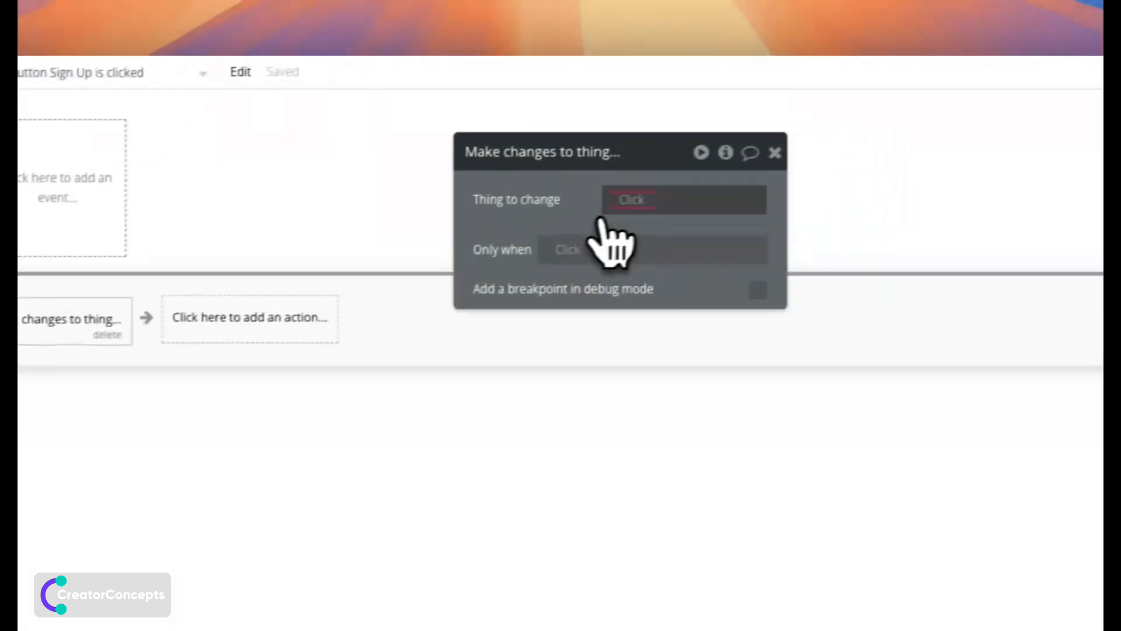
pyautogui.click(914, 139)
pyautogui.click(643, 256)
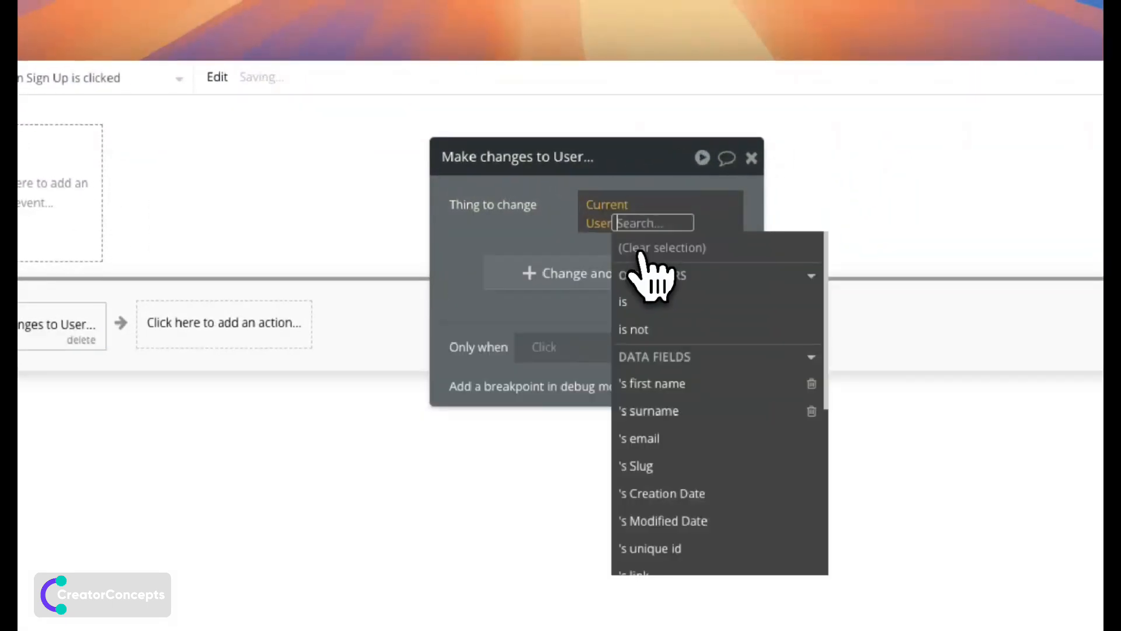
pyautogui.click(536, 227)
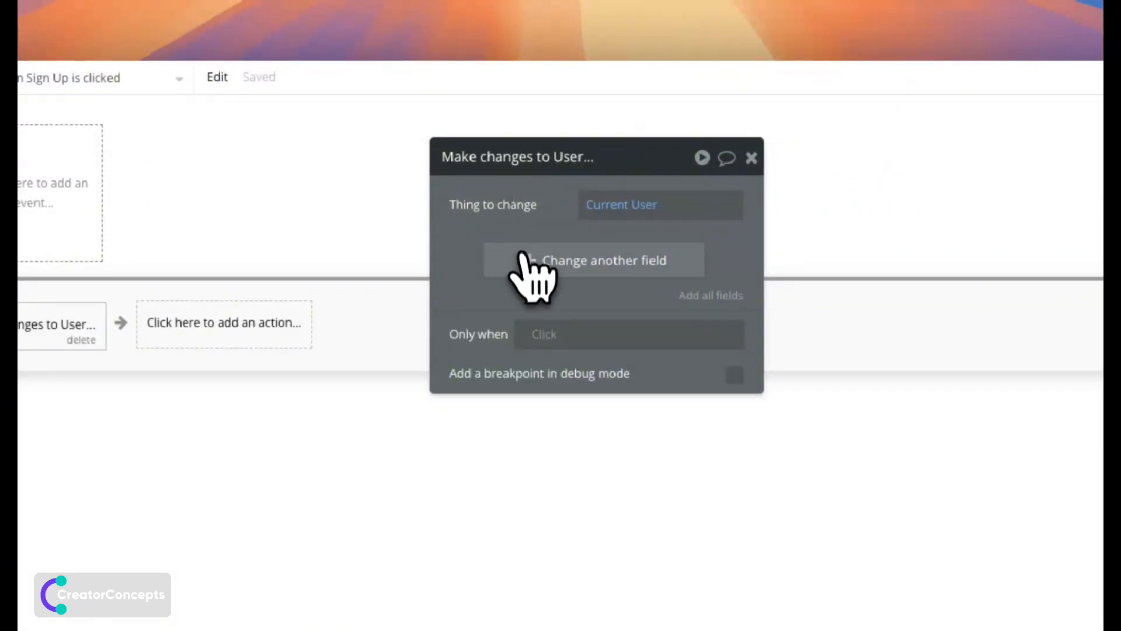
# Step: Add the first name and surname fields to the changes made to the Current User
pyautogui.click(528, 264)
pyautogui.click(473, 252)
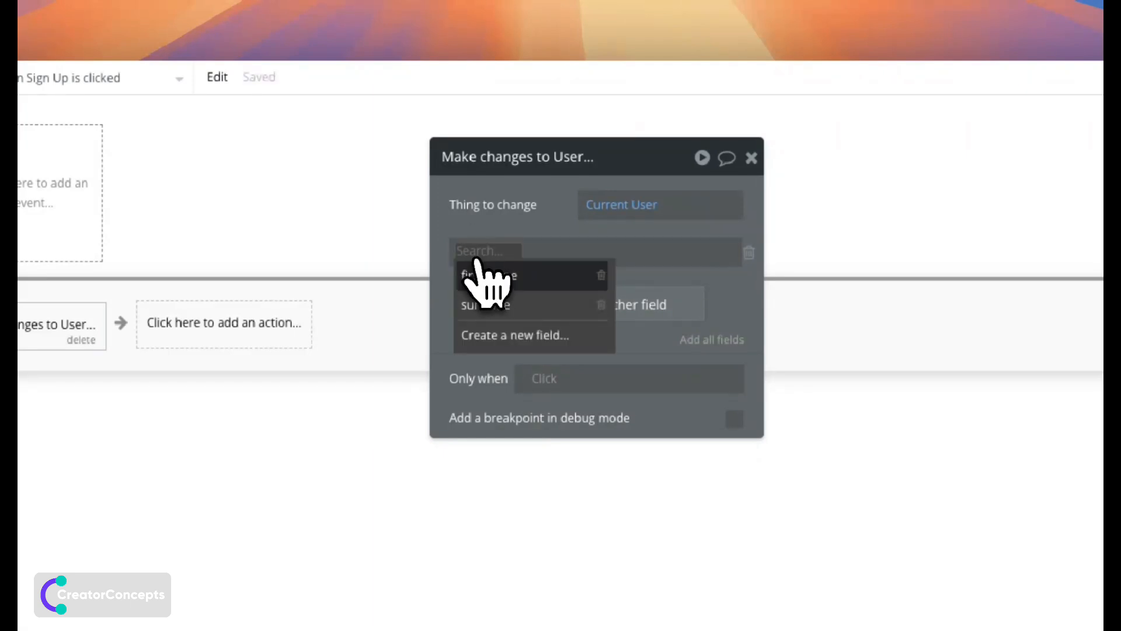
pyautogui.click(489, 273)
pyautogui.click(508, 301)
pyautogui.click(471, 296)
pyautogui.click(487, 348)
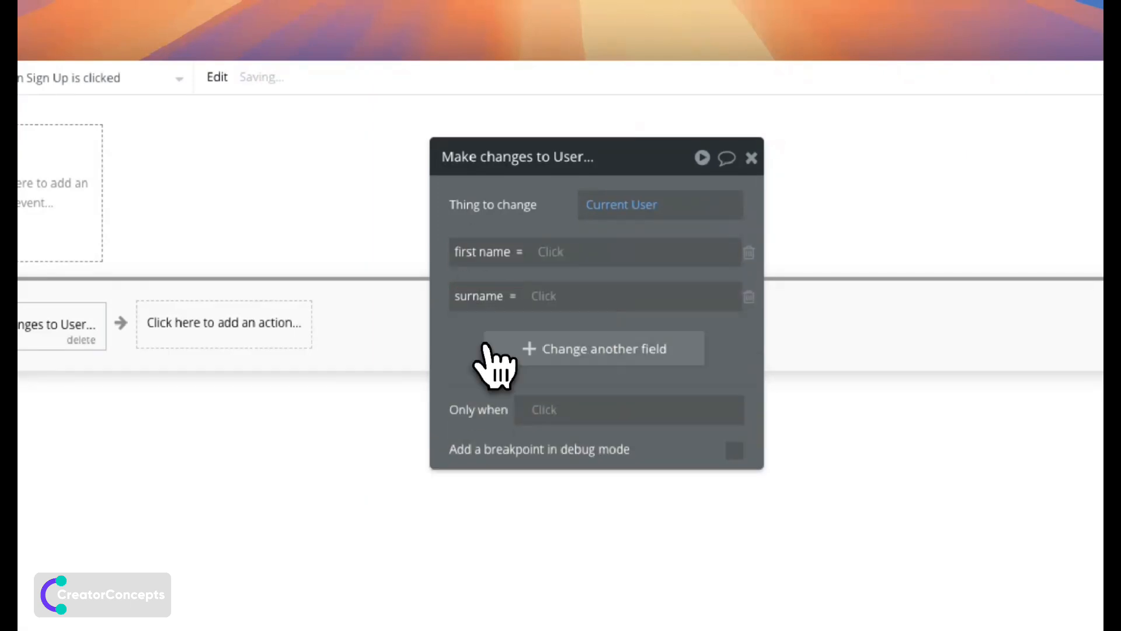
# Step: Set the first name field in the user changes to Input first name's value
pyautogui.click(551, 251)
pyautogui.write('inp')
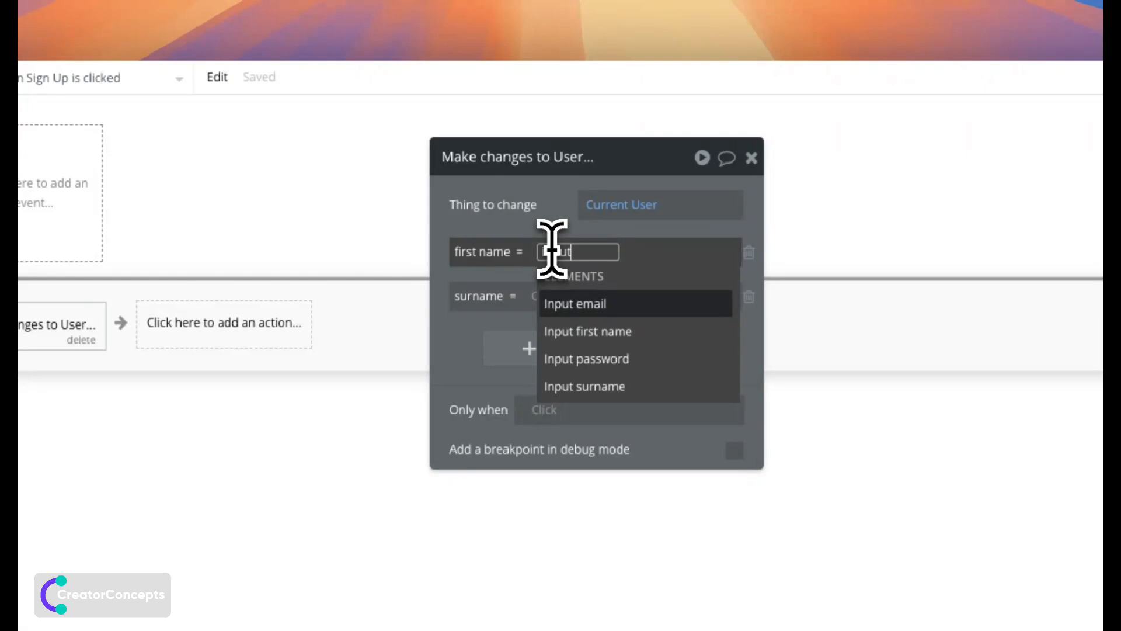
pyautogui.write('ut')
pyautogui.click(588, 331)
pyautogui.click(648, 300)
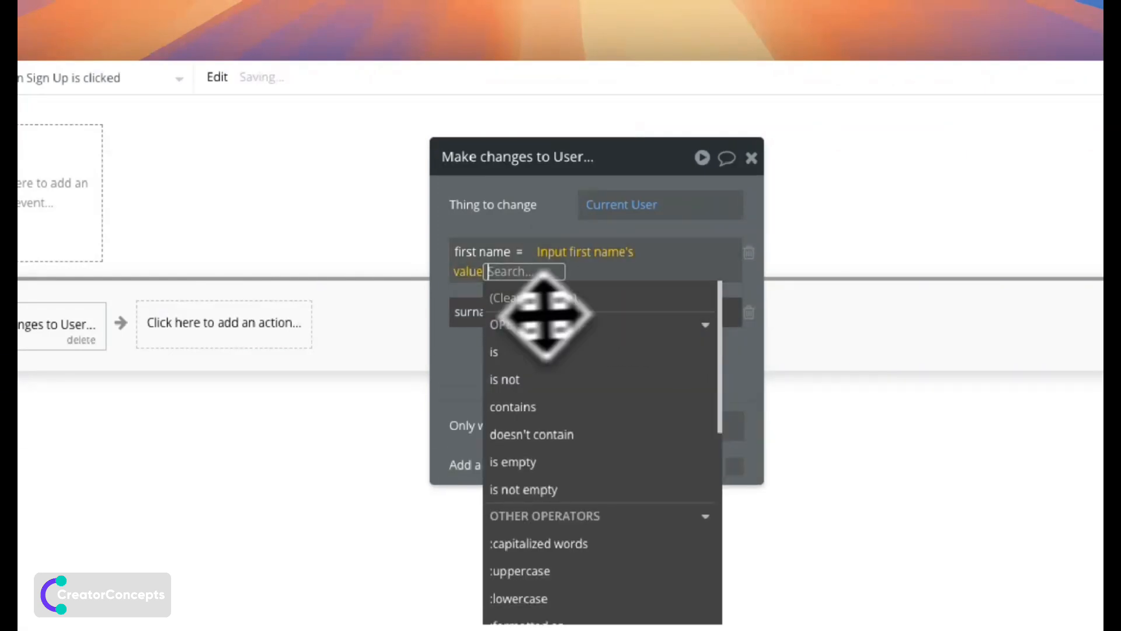
pyautogui.click(453, 303)
# Step: Set the surname field in the user changes to Input surname's value
pyautogui.click(549, 296)
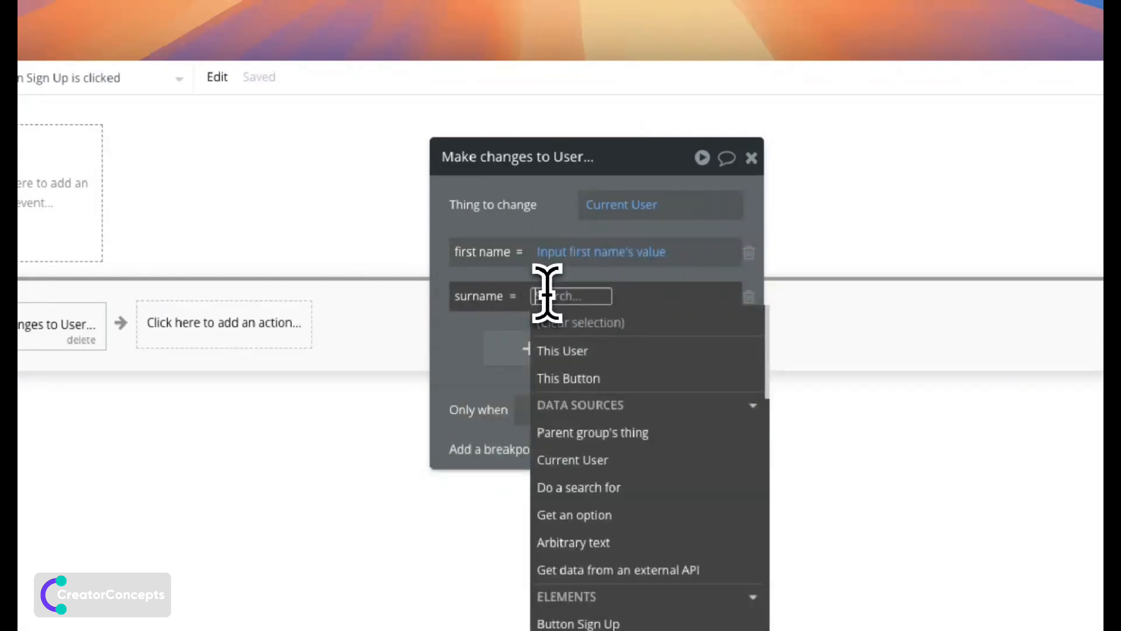
pyautogui.write('inou')
pyautogui.press('BackSpace')
pyautogui.press('BackSpace')
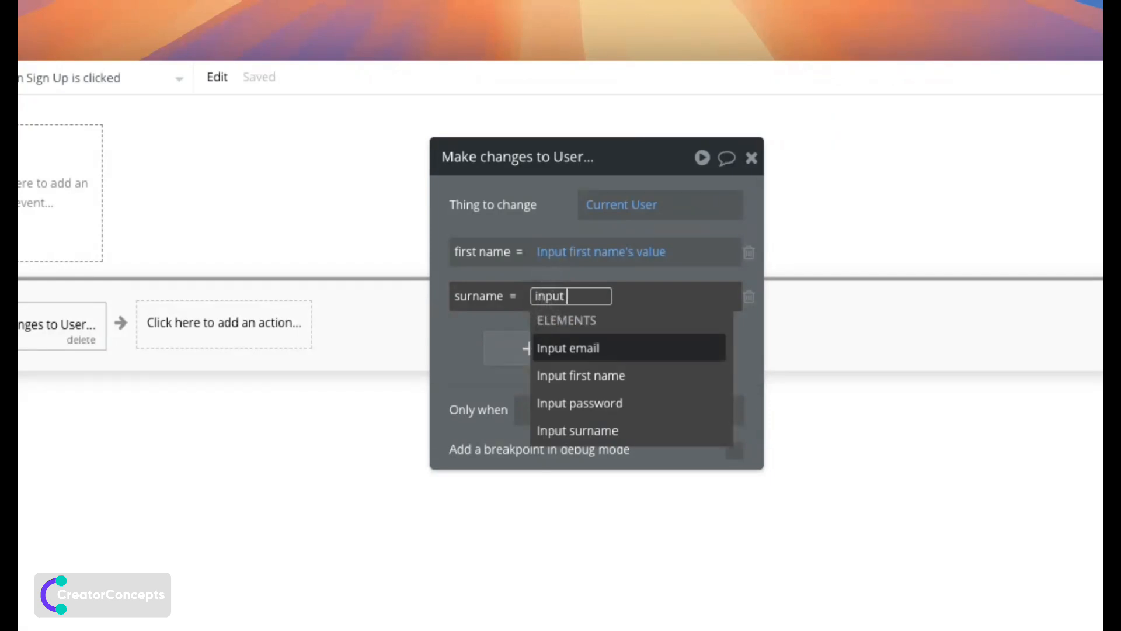
pyautogui.write('put')
pyautogui.click(596, 431)
pyautogui.click(645, 349)
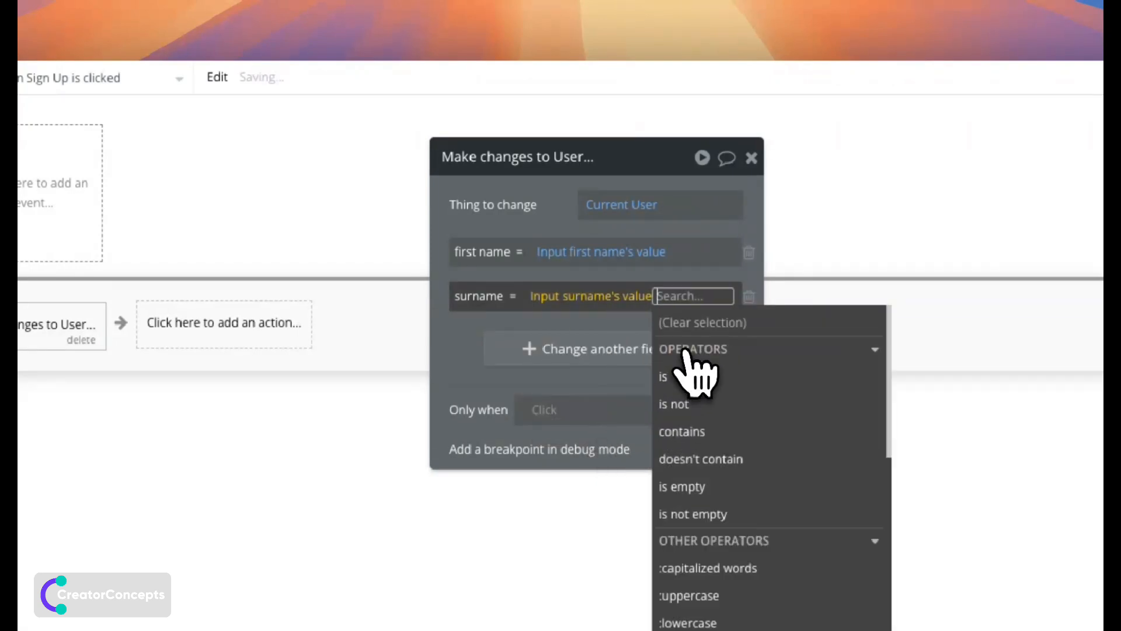
pyautogui.moveTo(469, 330); pyautogui.dragTo(554, 361)
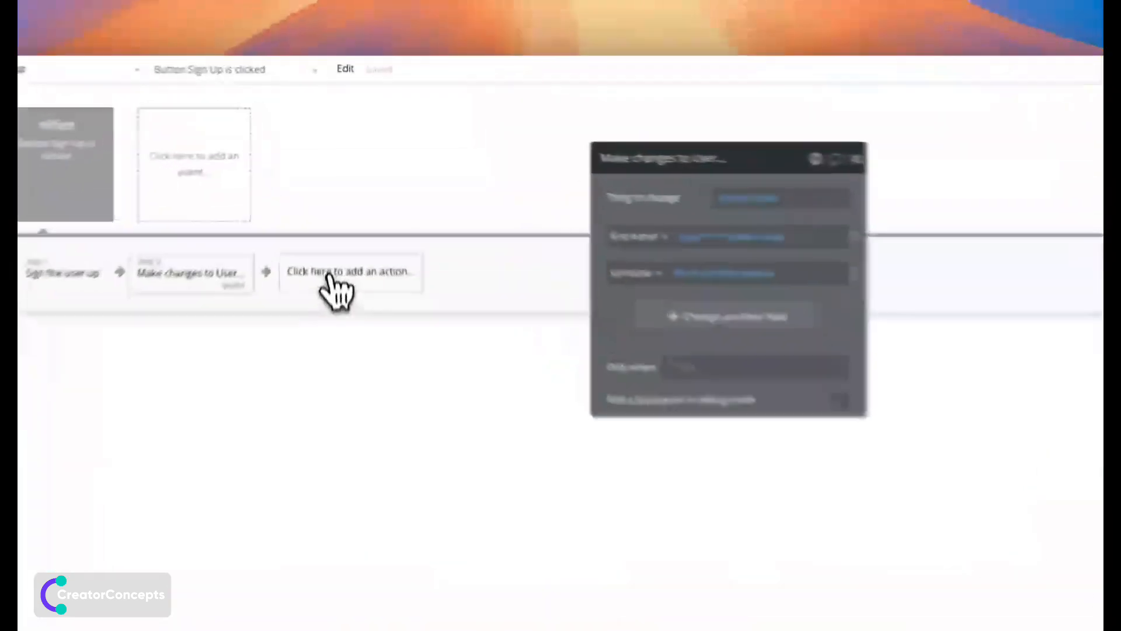
# Step: Add a "Go to page" navigation action as the workflow's third action, with creator_concepts as the destination
pyautogui.click(373, 211)
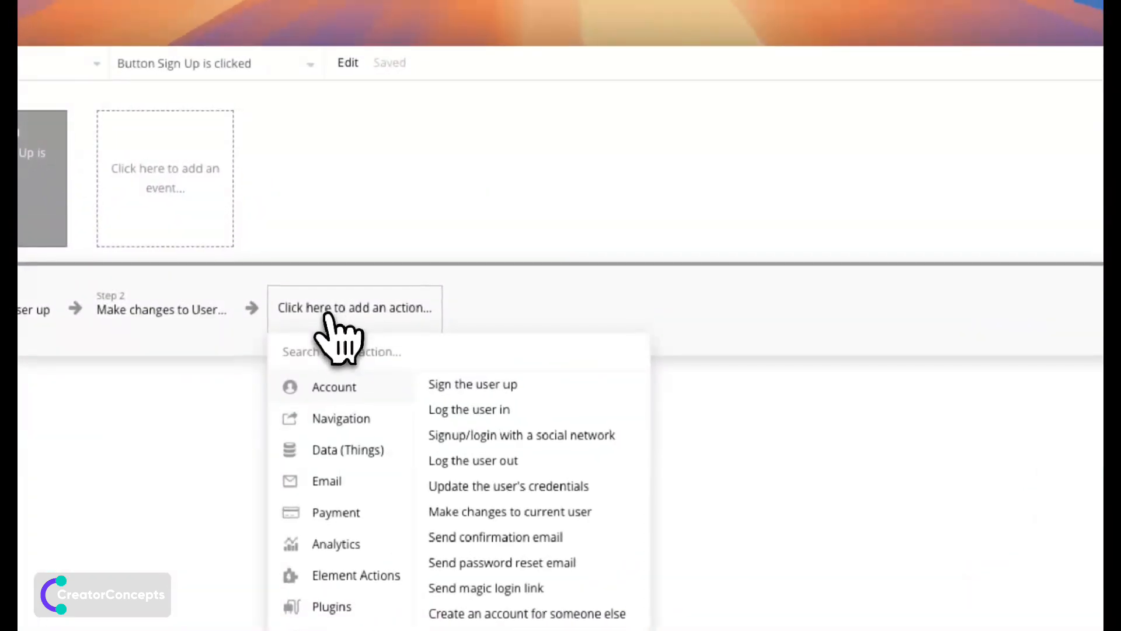
pyautogui.moveTo(351, 419)
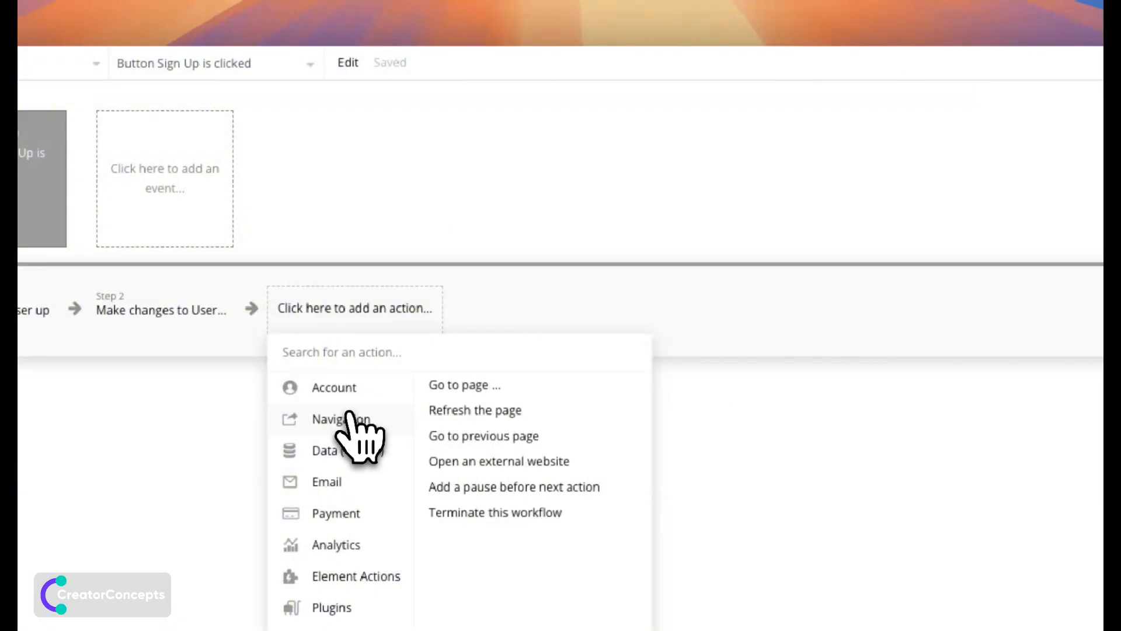
pyautogui.click(456, 390)
pyautogui.click(806, 218)
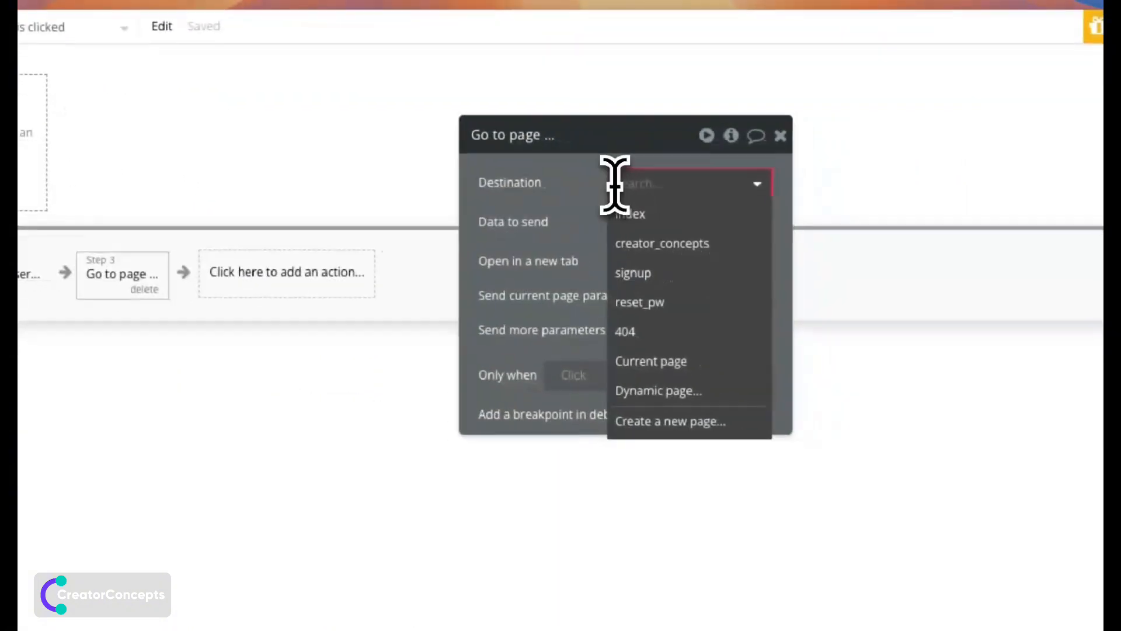
pyautogui.click(643, 242)
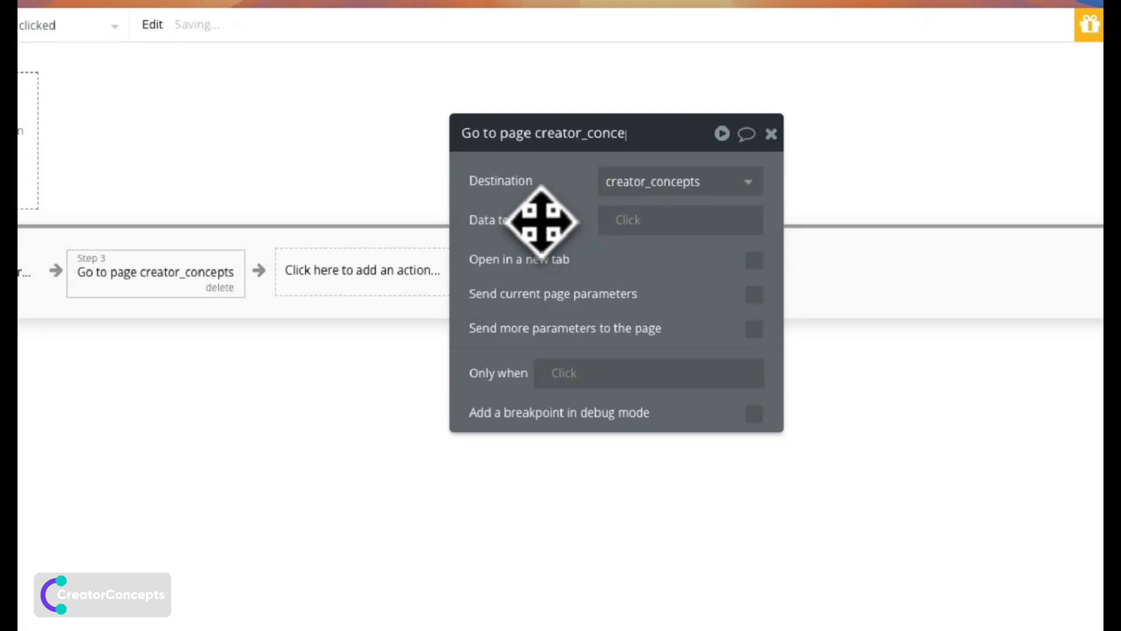
pyautogui.moveTo(542, 220); pyautogui.dragTo(492, 450)
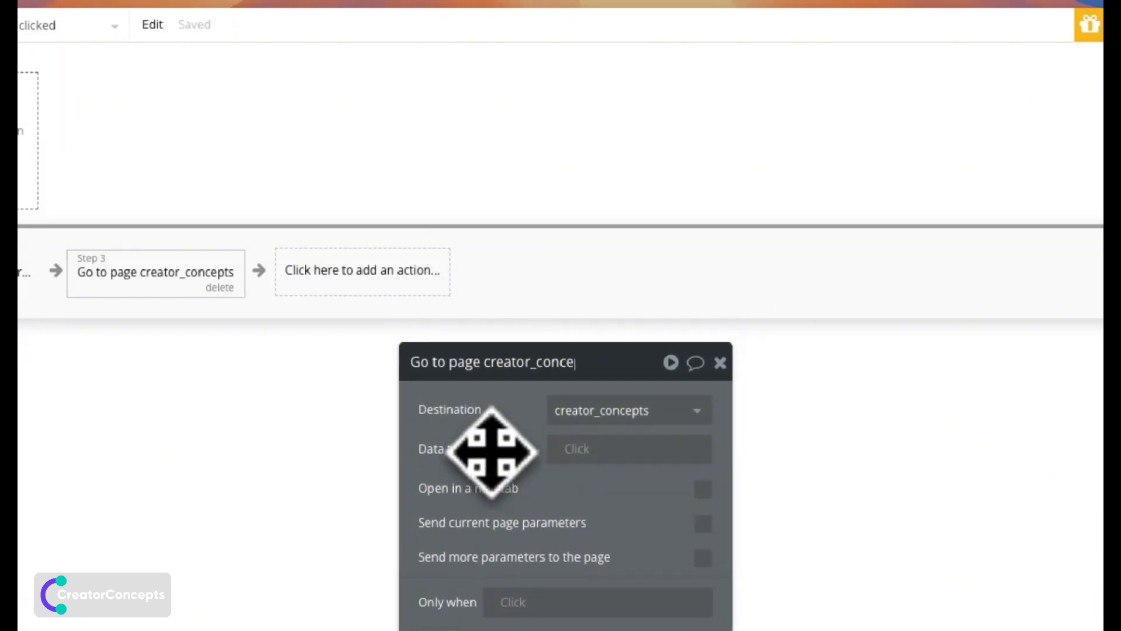